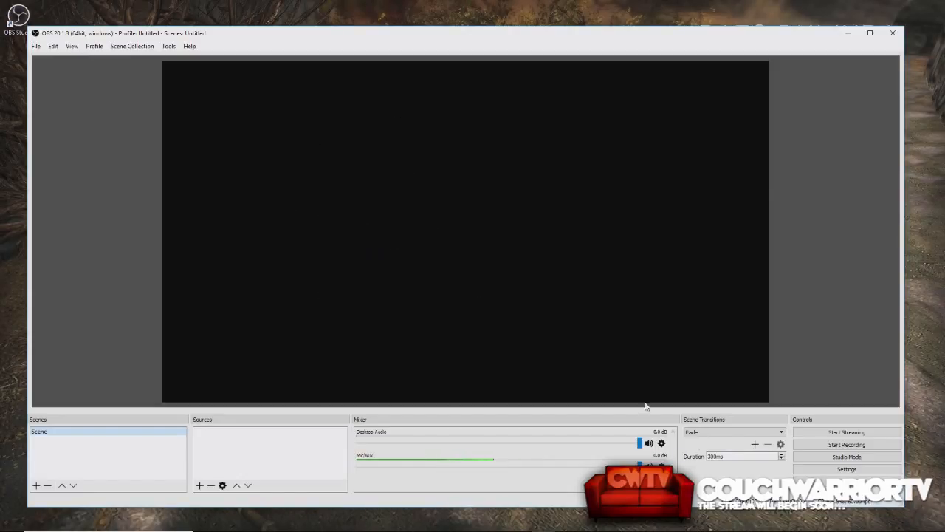
# Step: Turn on Studio Mode, run the transition from preview to program, and turn Studio Mode off again
pyautogui.click(825, 460)
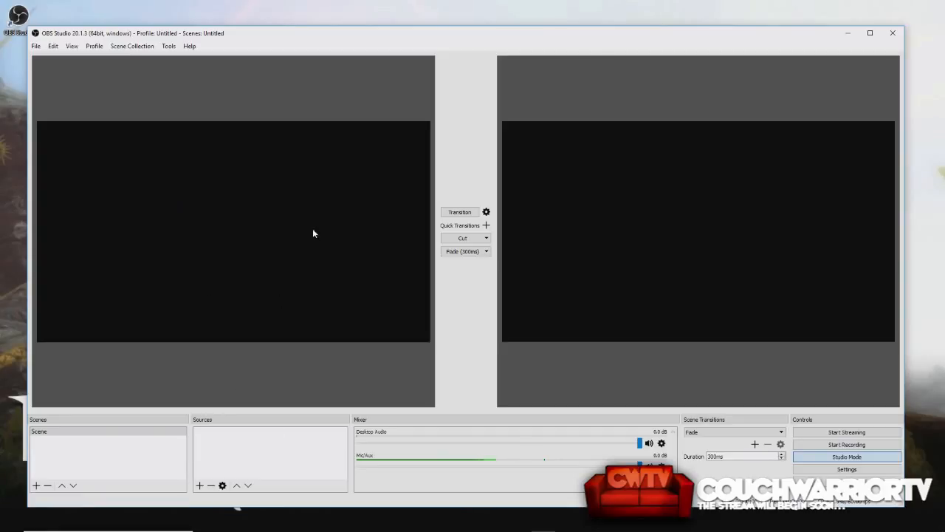
pyautogui.click(459, 212)
pyautogui.click(848, 459)
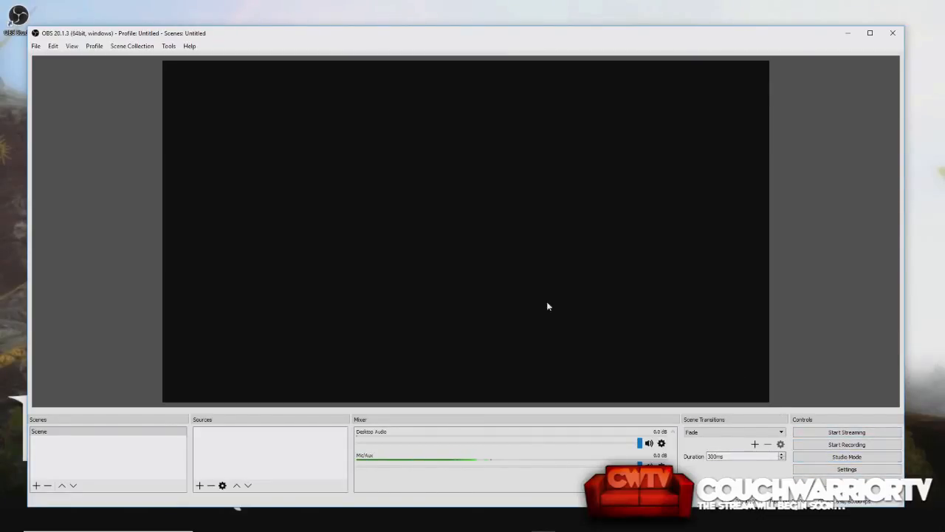
# Step: Maximize the OBS window and rename the existing scene as CC-Lobby
pyautogui.click(870, 34)
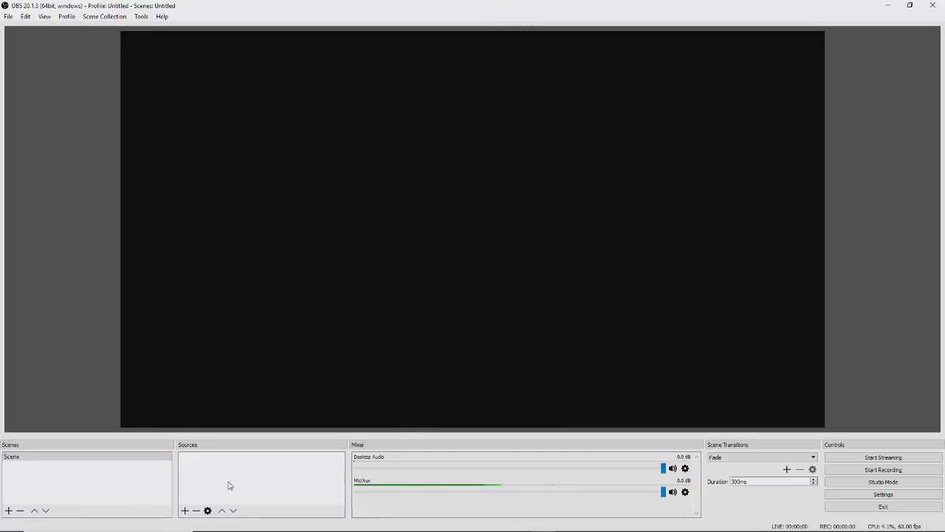
pyautogui.rightClick(14, 460)
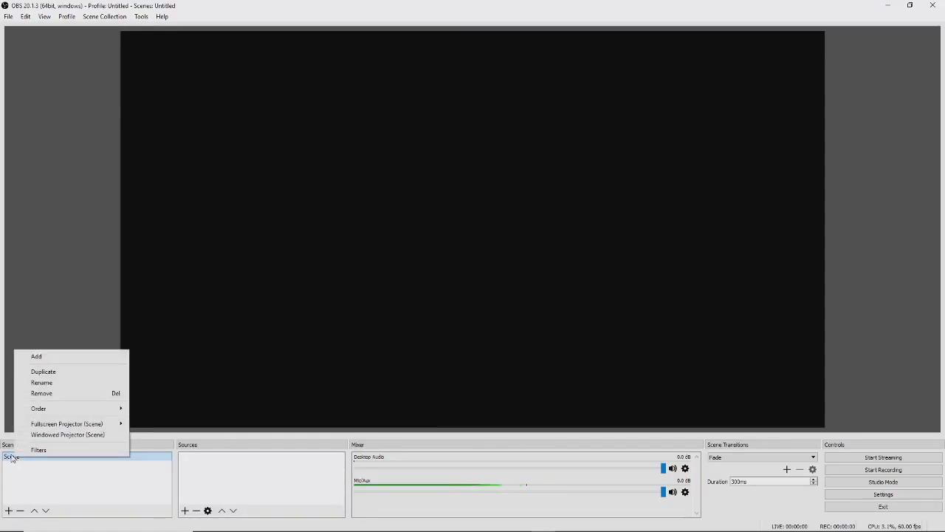
pyautogui.click(41, 382)
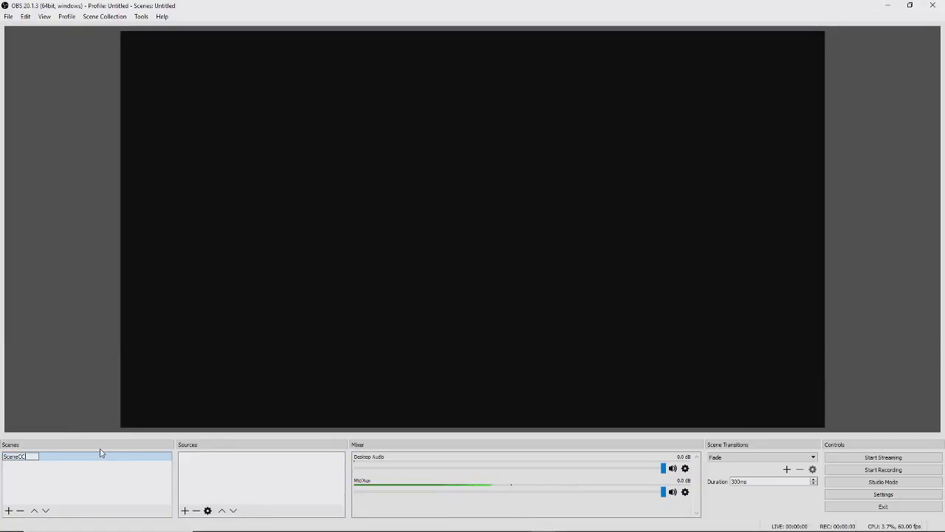
pyautogui.press('BackSpace')
pyautogui.press('BackSpace')
pyautogui.press('BackSpace')
pyautogui.press('BackSpace')
pyautogui.press('BackSpace')
pyautogui.press('BackSpace')
pyautogui.press('BackSpace')
pyautogui.press('BackSpace')
pyautogui.press('BackSpace')
pyautogui.press('BackSpace')
pyautogui.press('BackSpace')
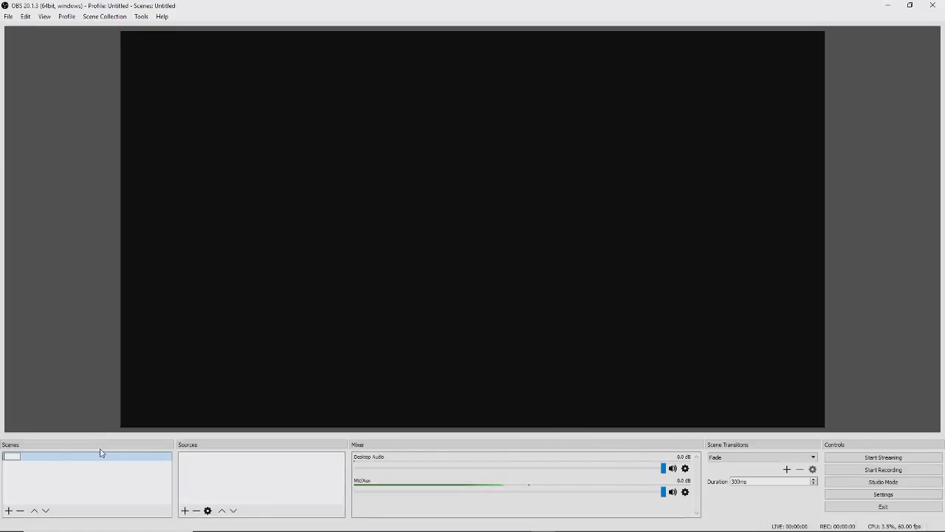
pyautogui.write('CC')
pyautogui.write('-')
pyautogui.write('Londo')
pyautogui.press('BackSpace')
pyautogui.press('BackSpace')
pyautogui.press('BackSpace')
pyautogui.write('bby')
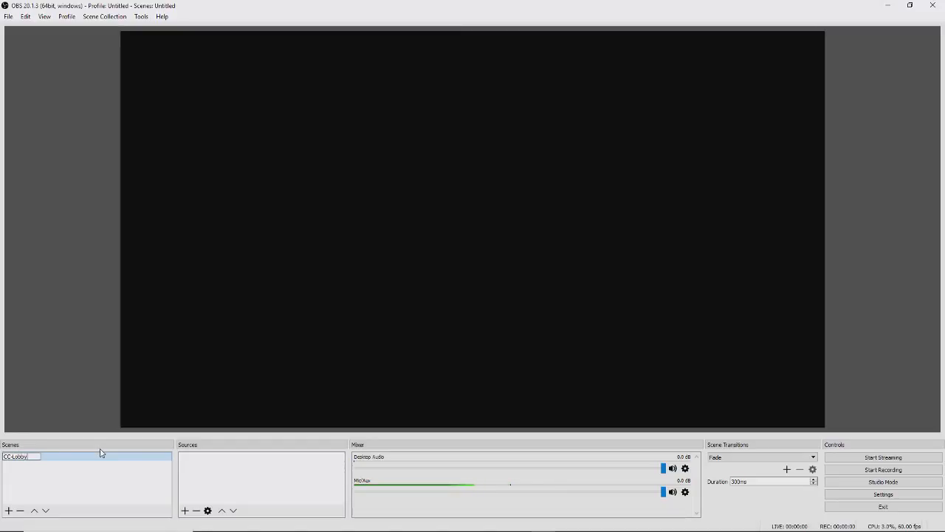
pyautogui.press('Return')
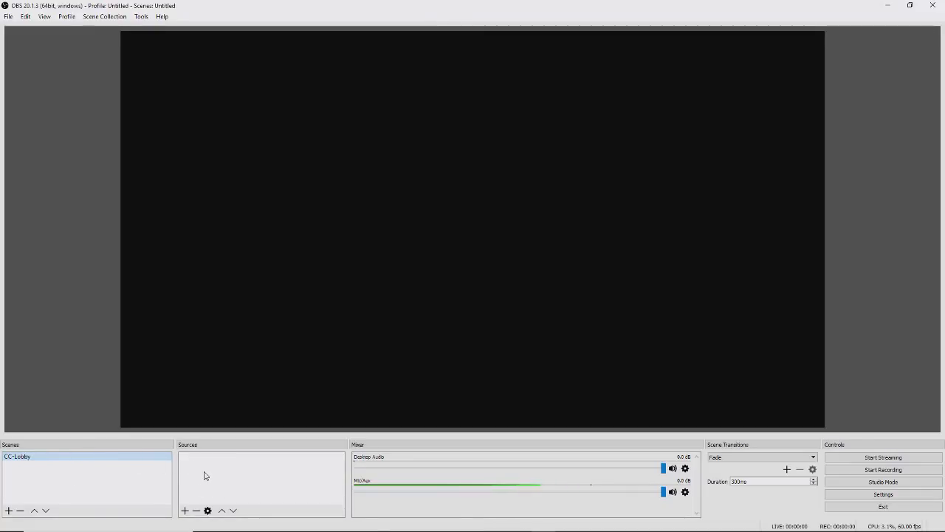
# Step: Add a new Image Slide Show source named CC-SlideShow to the CC-Lobby scene
pyautogui.click(185, 511)
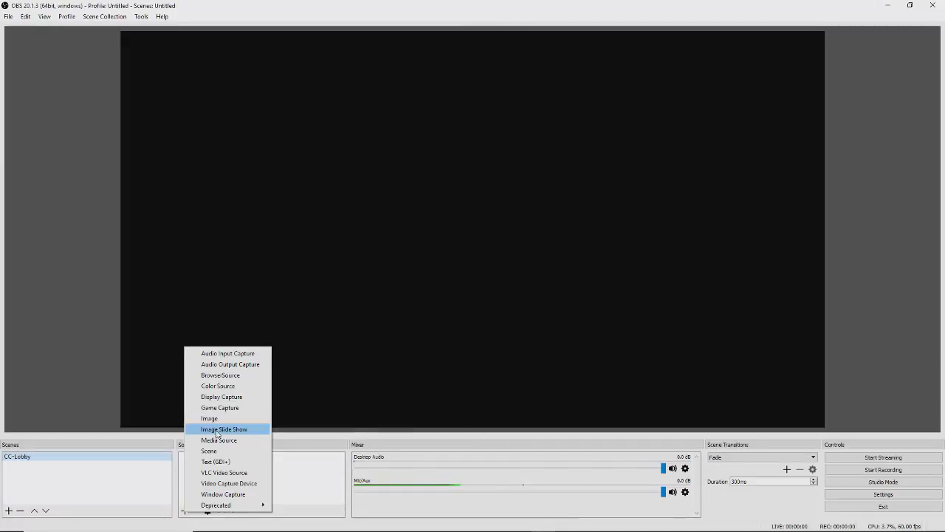
pyautogui.click(218, 432)
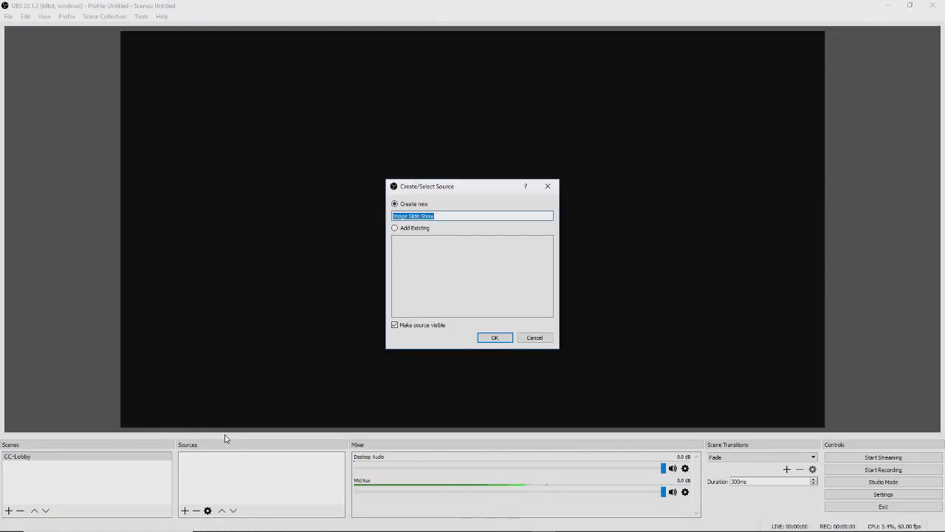
pyautogui.write('CC-Slide')
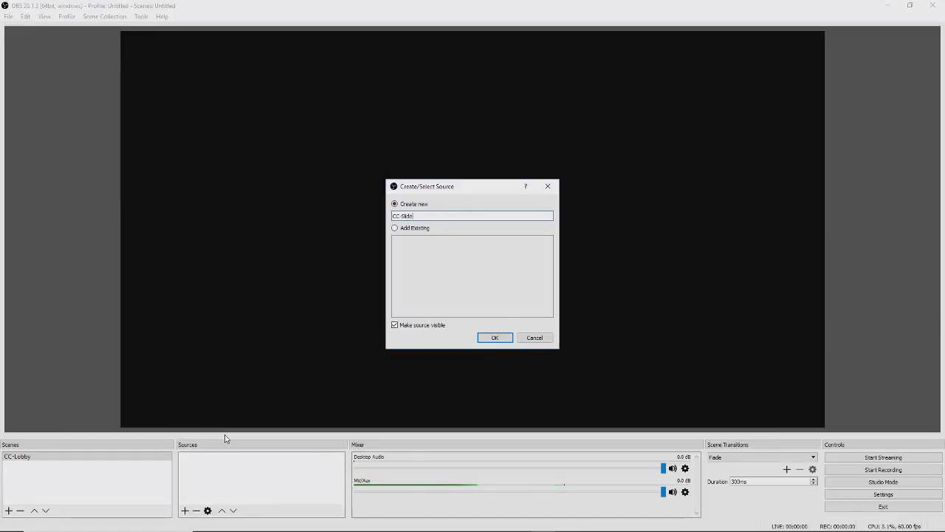
pyautogui.write('Show')
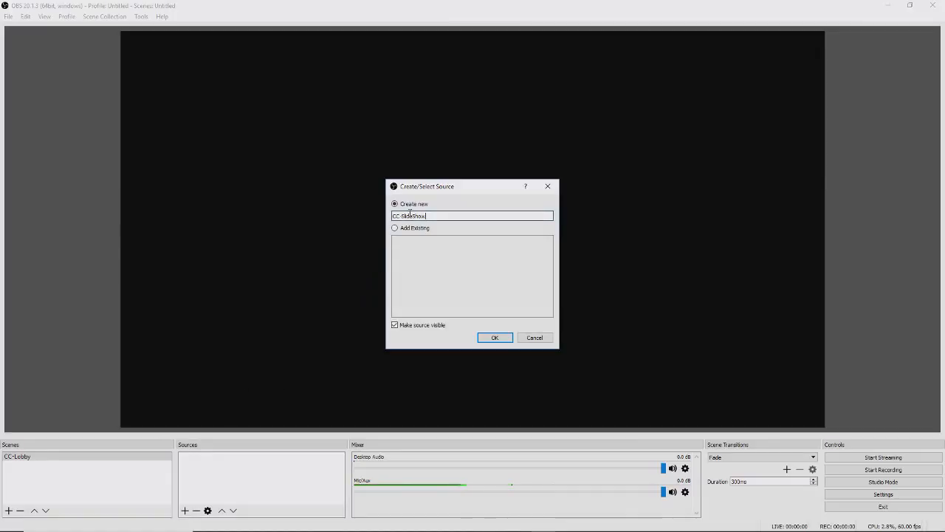
pyautogui.click(495, 338)
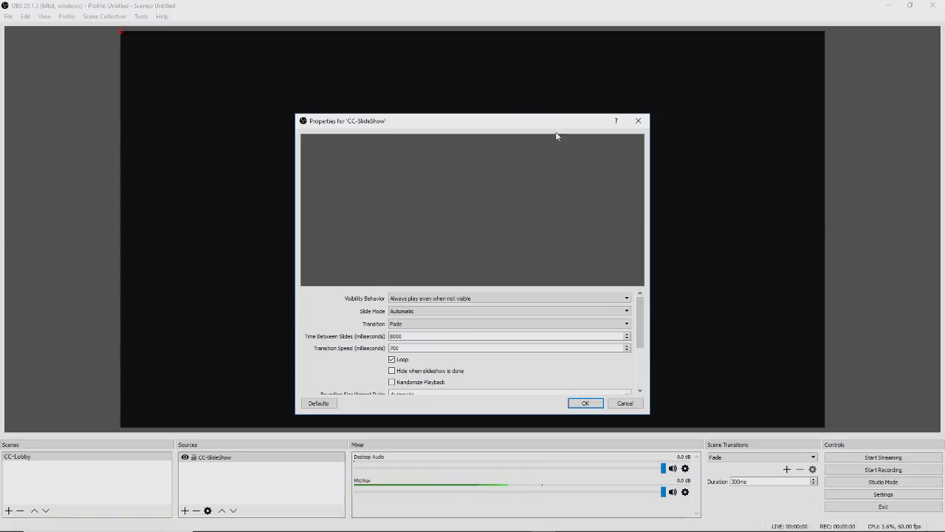
# Step: Enlarge the slideshow's properties window and add the directory G:/Twist/Slides to its image files
pyautogui.moveTo(544, 120); pyautogui.dragTo(439, 48)
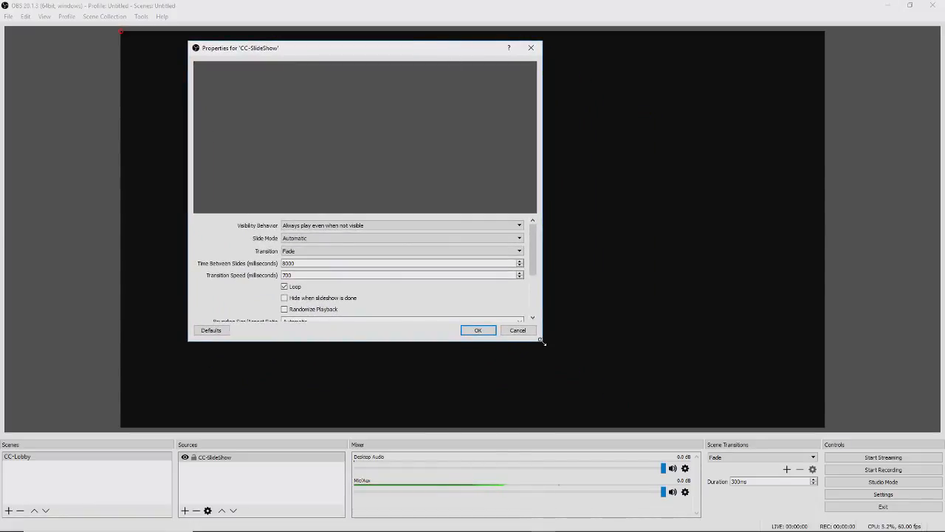
pyautogui.moveTo(543, 342); pyautogui.dragTo(665, 430)
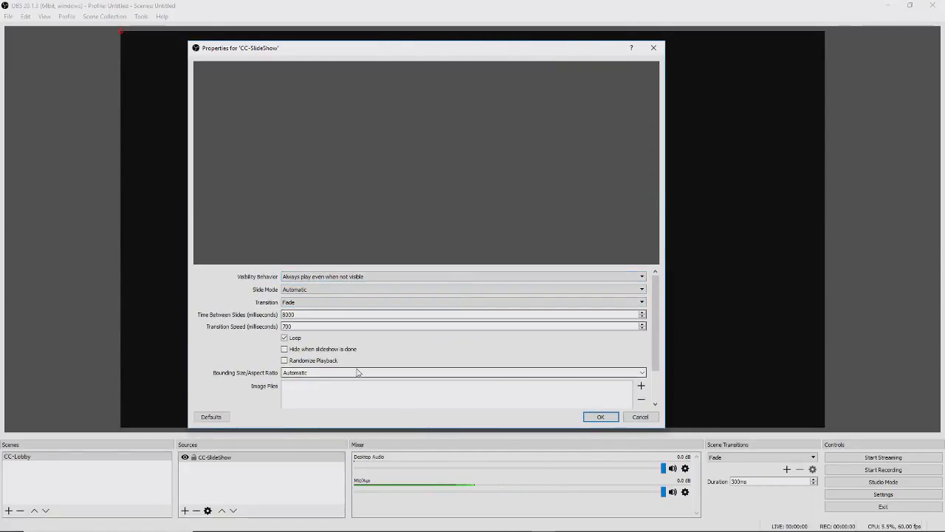
pyautogui.moveTo(656, 353); pyautogui.dragTo(658, 384)
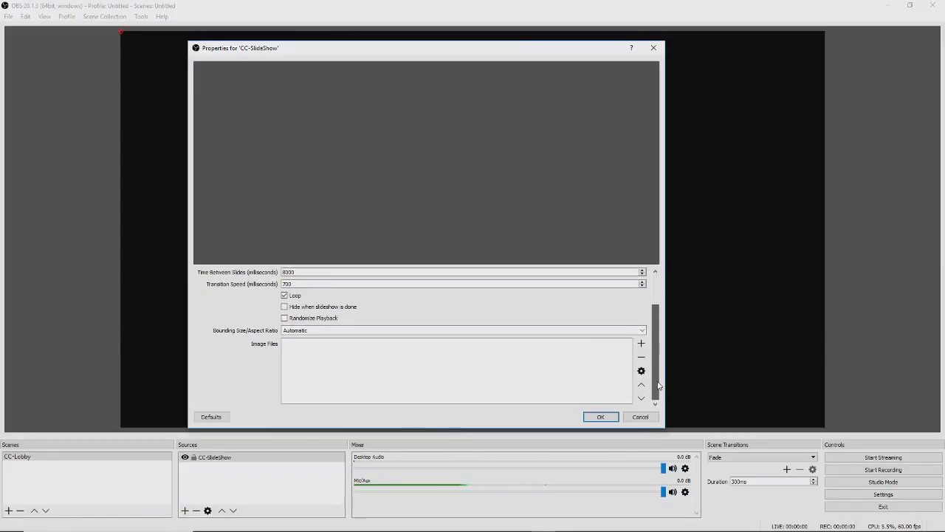
pyautogui.click(642, 344)
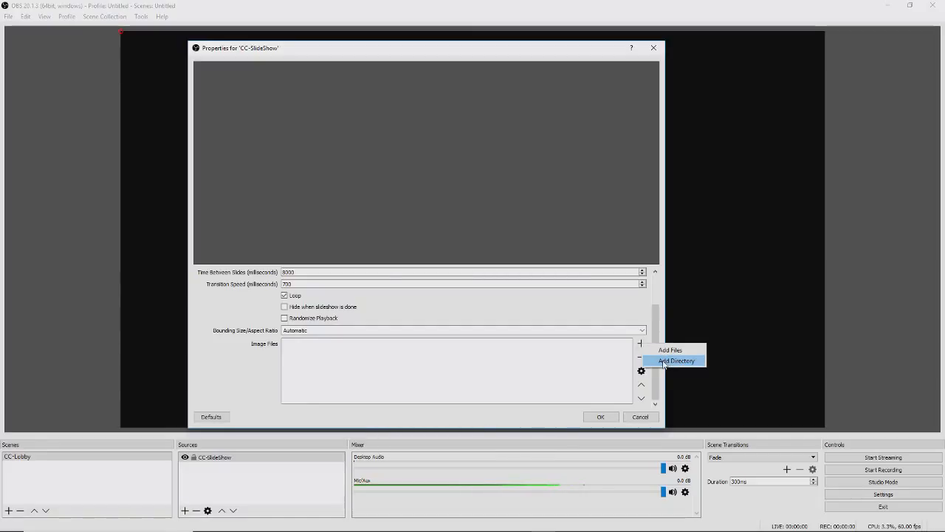
pyautogui.click(670, 362)
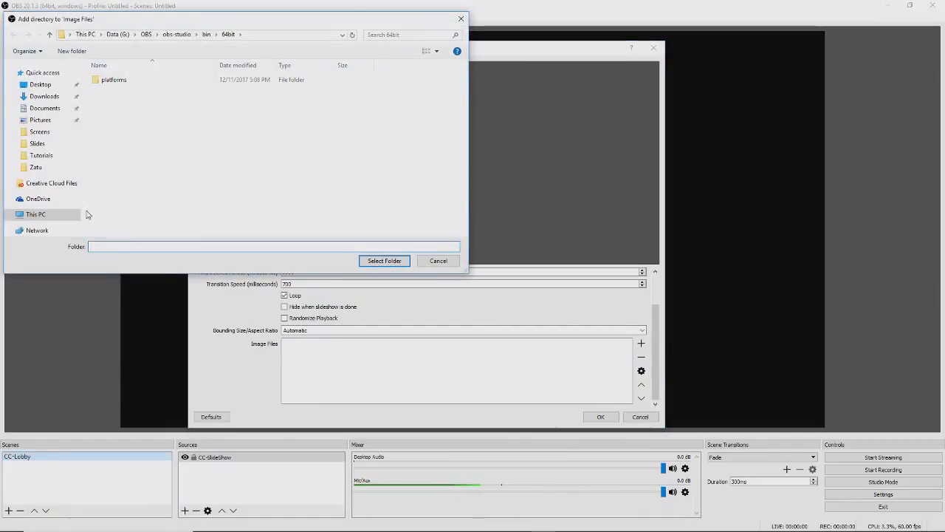
pyautogui.click(40, 218)
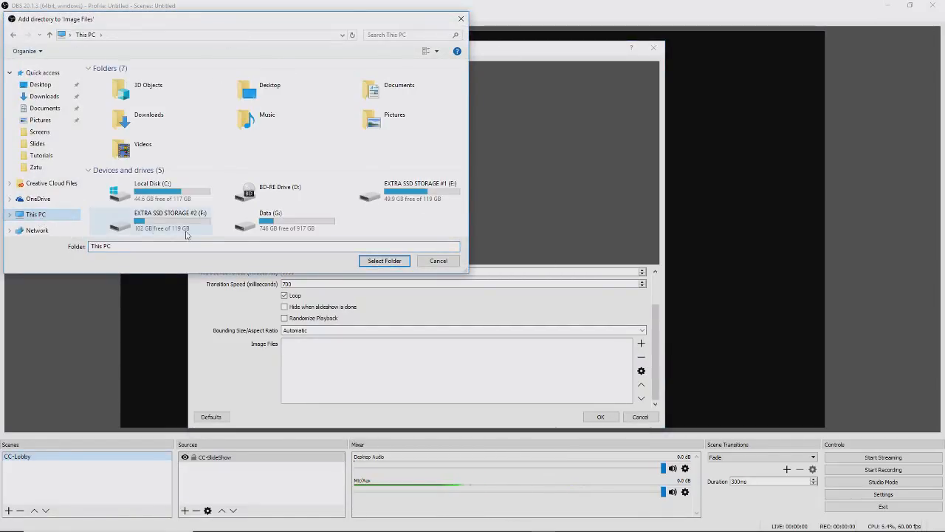
pyautogui.click(288, 221)
pyautogui.doubleClick(287, 221)
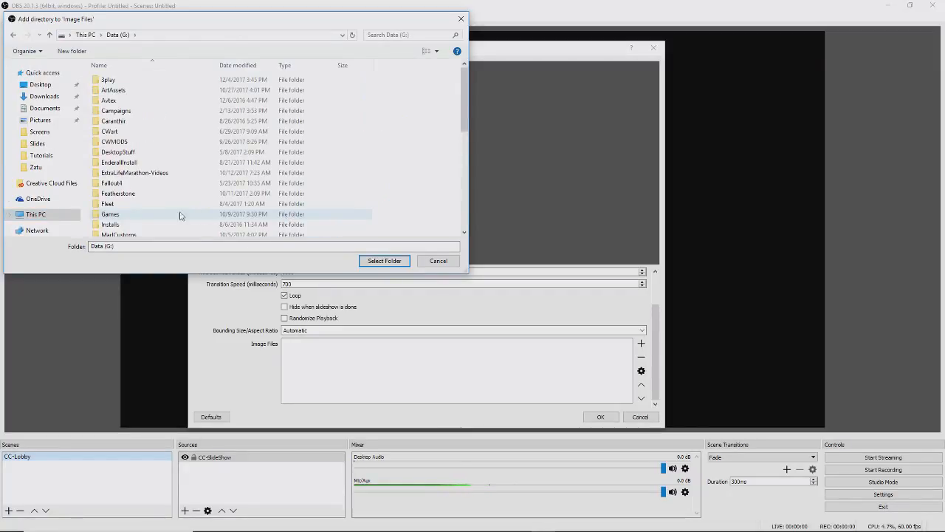
pyautogui.scroll(-5, 163, 207)
pyautogui.scroll(-2, 146, 205)
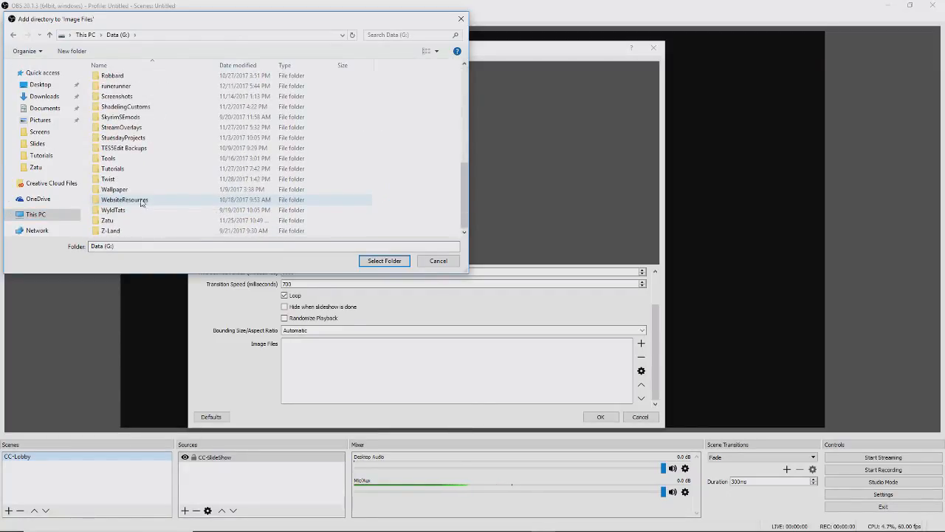
pyautogui.doubleClick(109, 181)
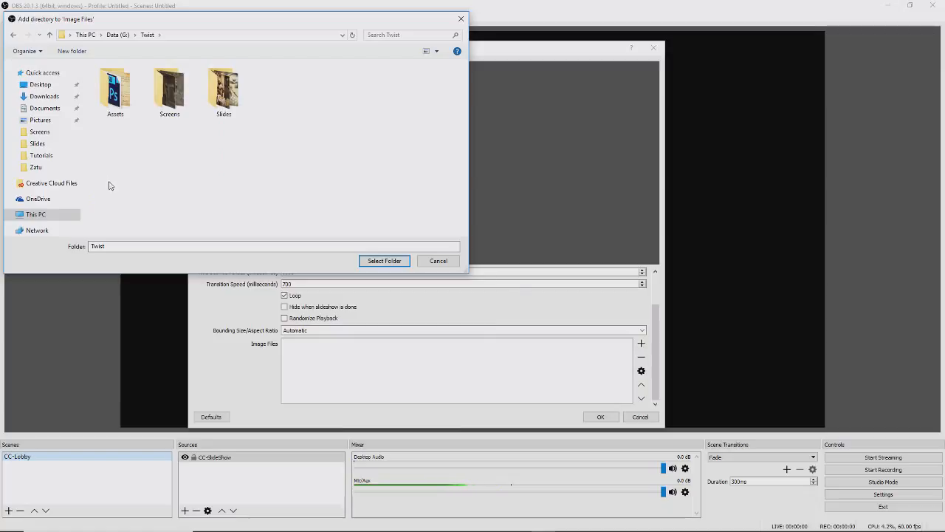
pyautogui.click(226, 103)
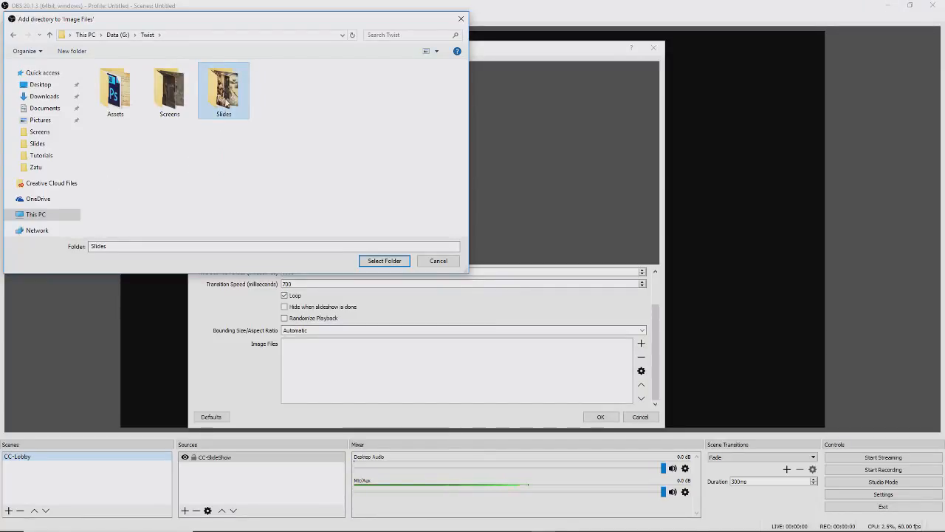
pyautogui.click(380, 262)
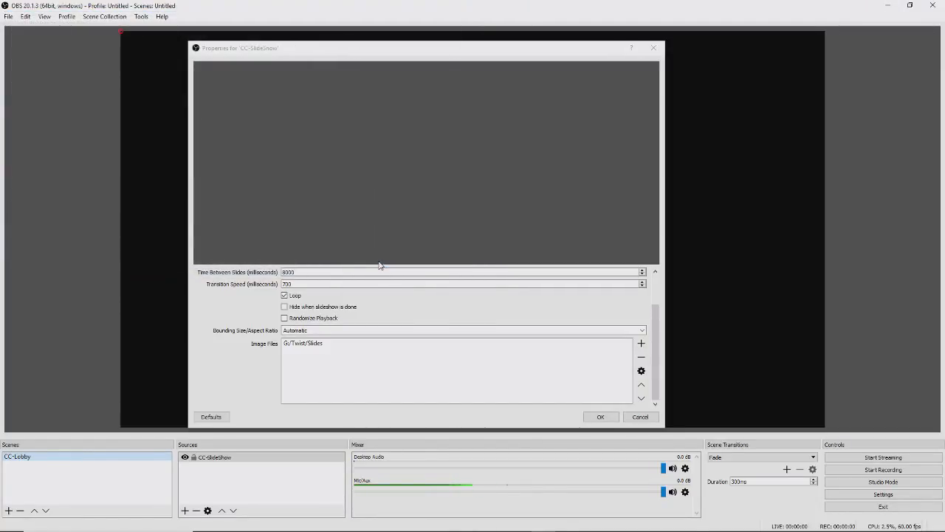
# Step: Choose Fade as the slideshow's transition and accept the source properties
pyautogui.scroll(2, 656, 367)
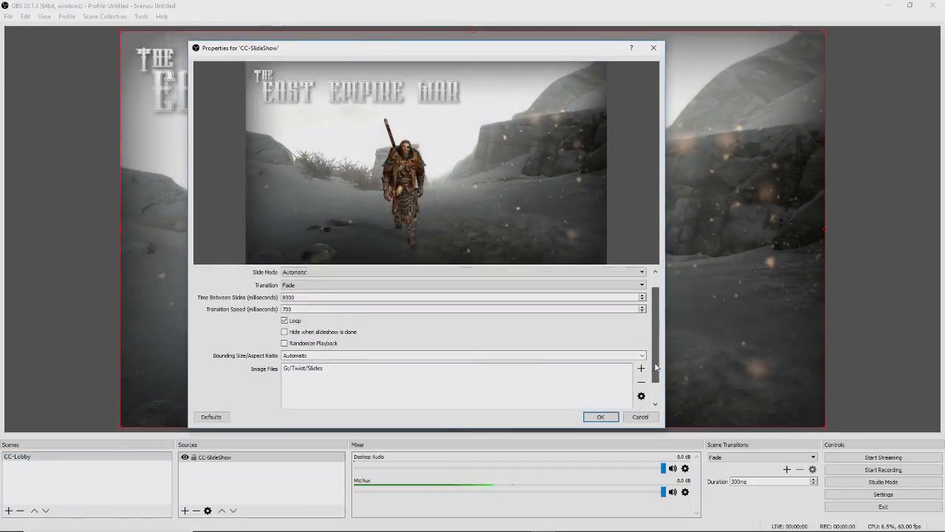
pyautogui.scroll(1, 656, 367)
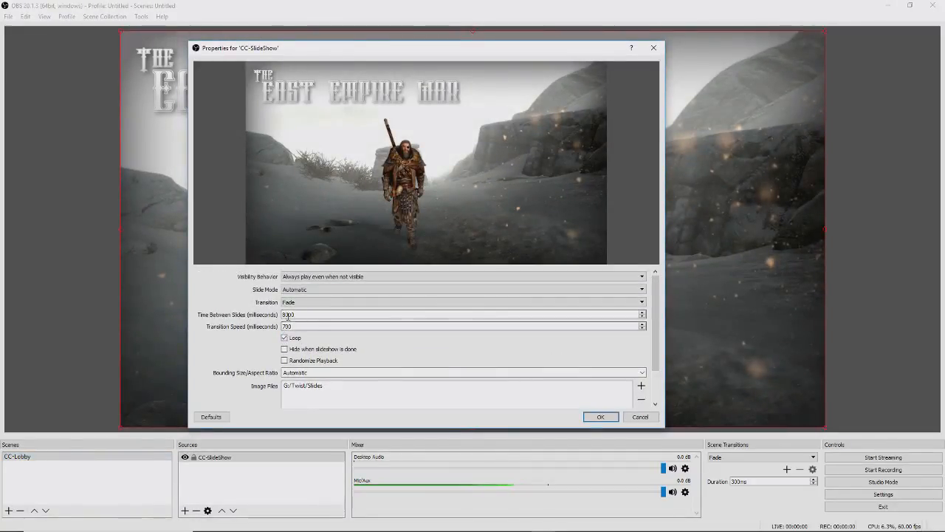
pyautogui.click(288, 315)
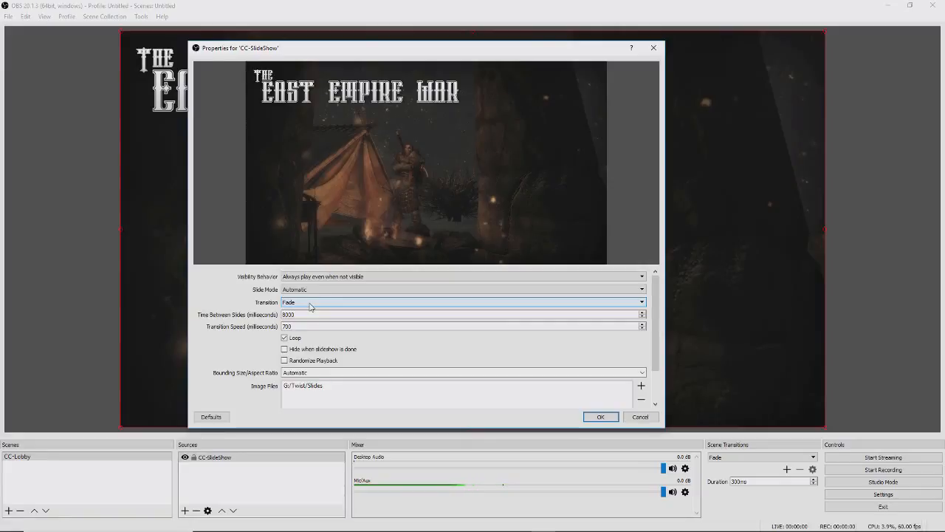
pyautogui.click(310, 303)
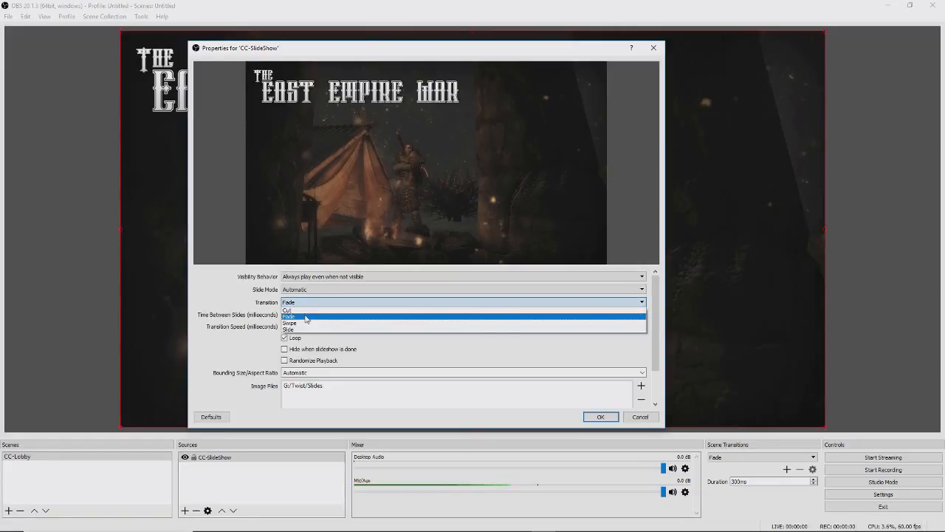
pyautogui.click(306, 318)
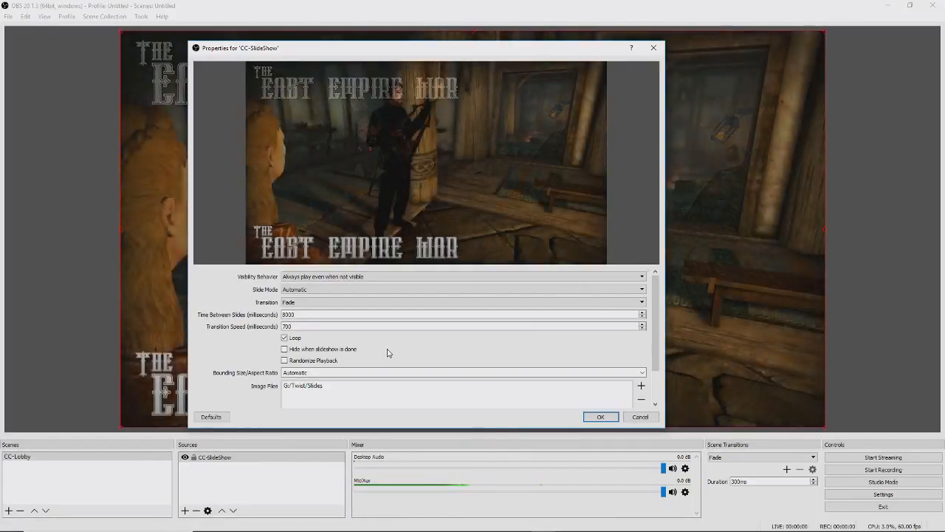
pyautogui.click(601, 416)
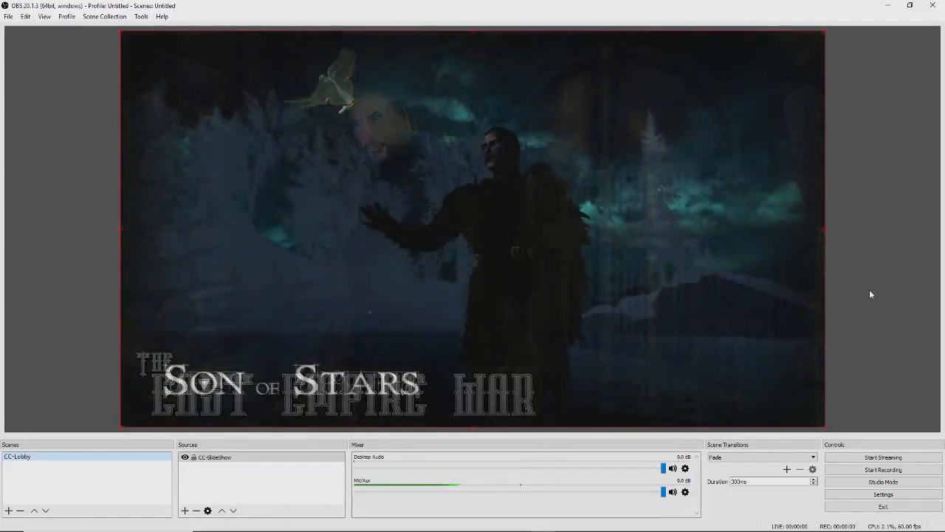
# Step: Add a new Media Source named CC-IntroMusic to the CC-Lobby scene
pyautogui.click(186, 511)
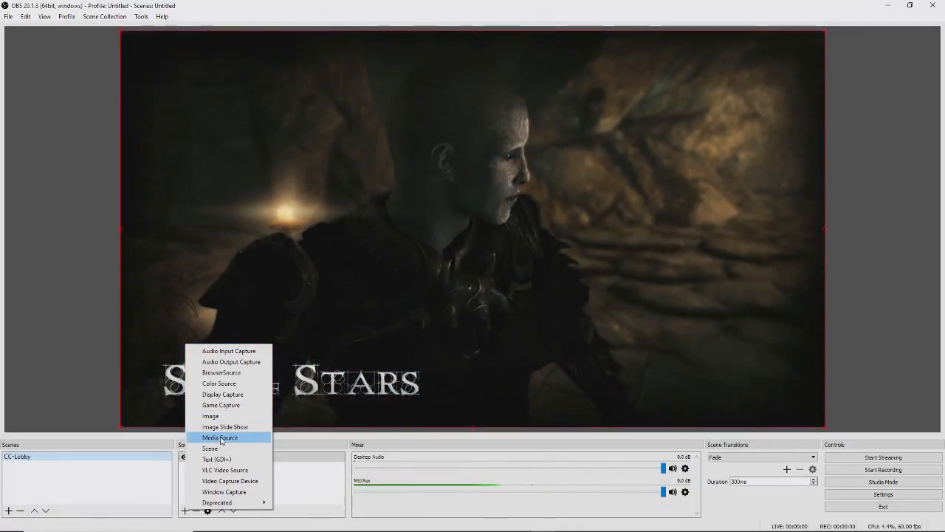
pyautogui.click(212, 439)
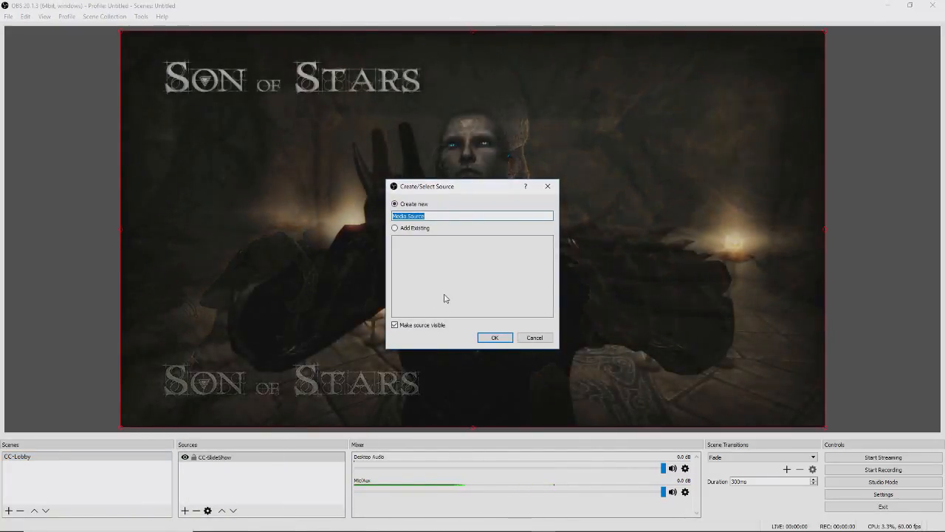
pyautogui.write('CC-Intro')
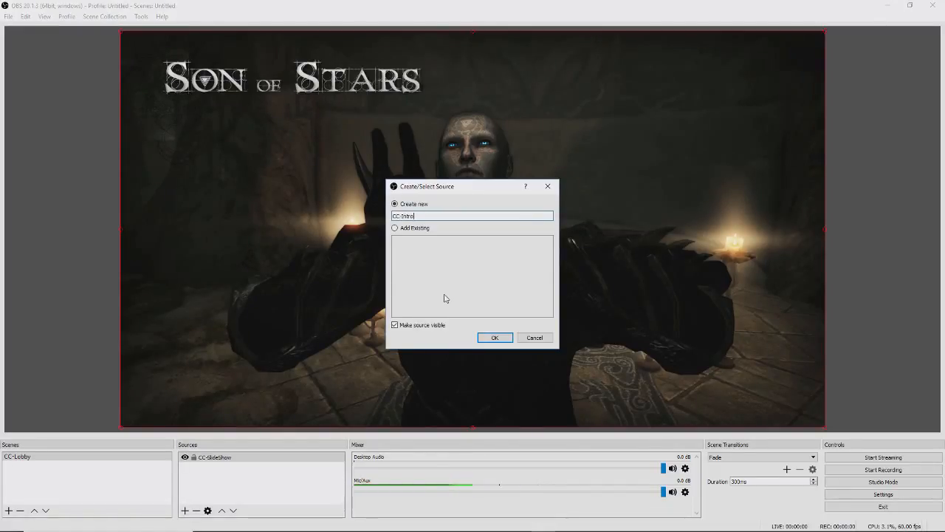
pyautogui.write('Music')
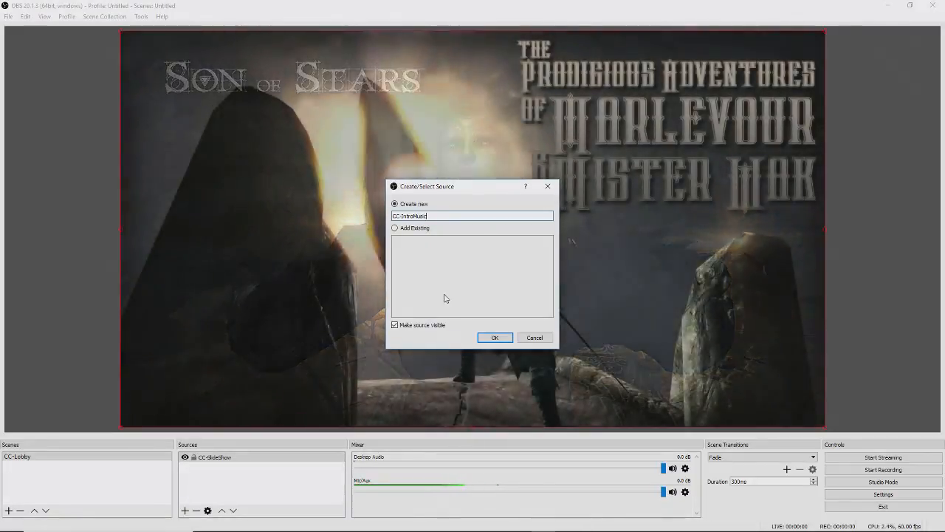
pyautogui.click(495, 338)
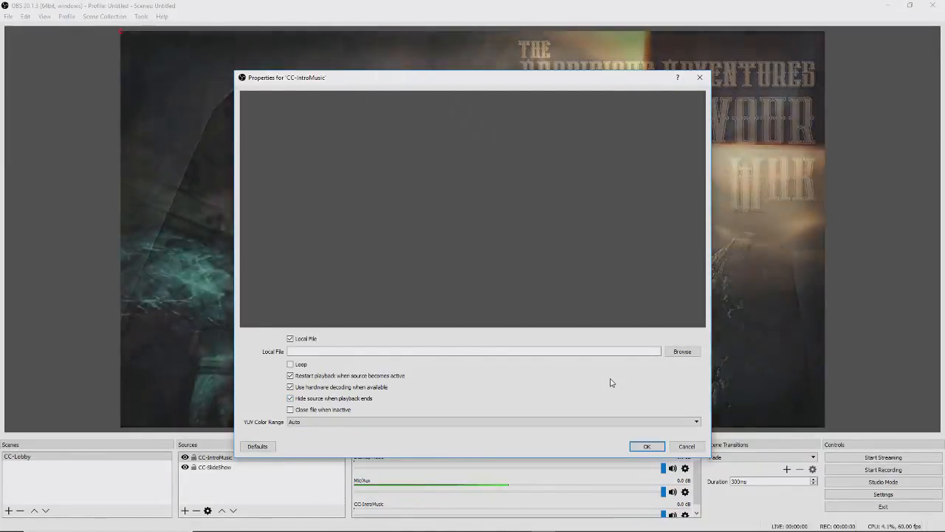
# Step: Browse the Data (G:) drive for a local media file for CC-IntroMusic, checking the Zatu folder
pyautogui.click(677, 353)
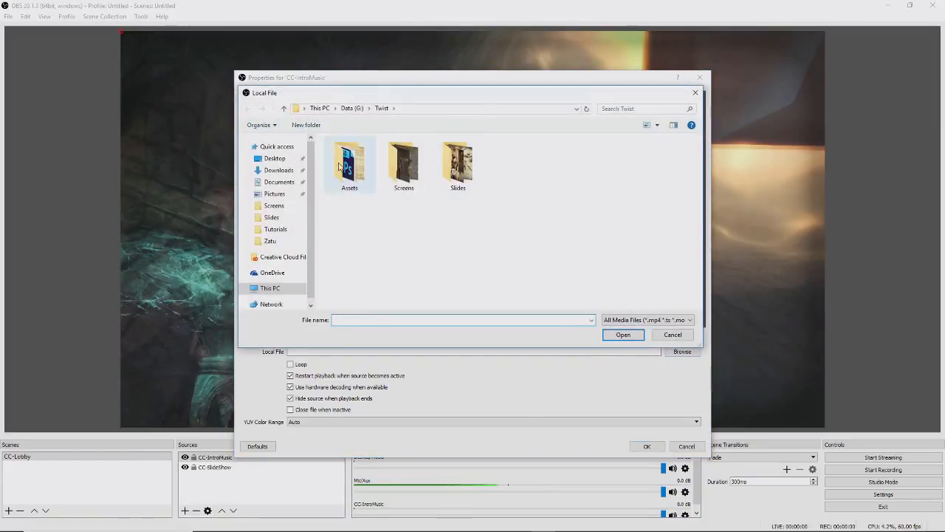
pyautogui.click(277, 290)
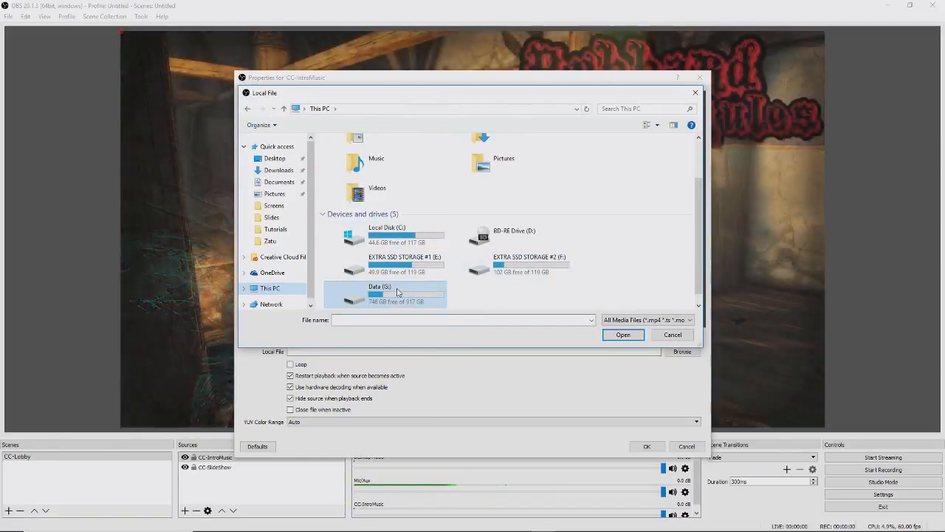
pyautogui.doubleClick(397, 292)
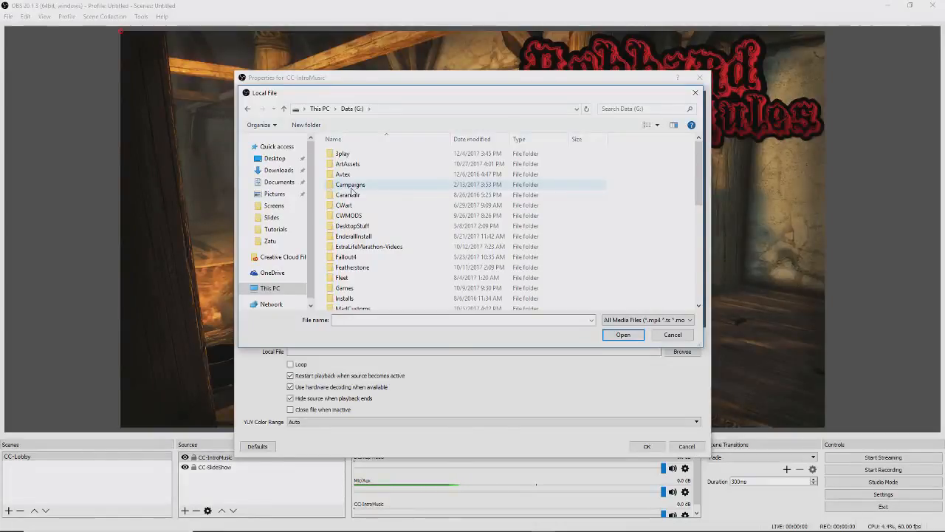
pyautogui.scroll(-3, 360, 208)
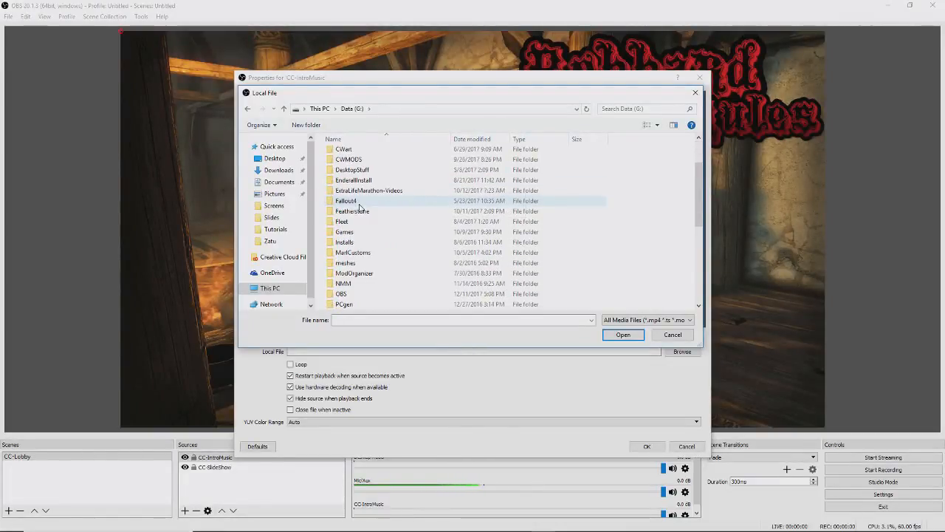
pyautogui.scroll(-3, 359, 209)
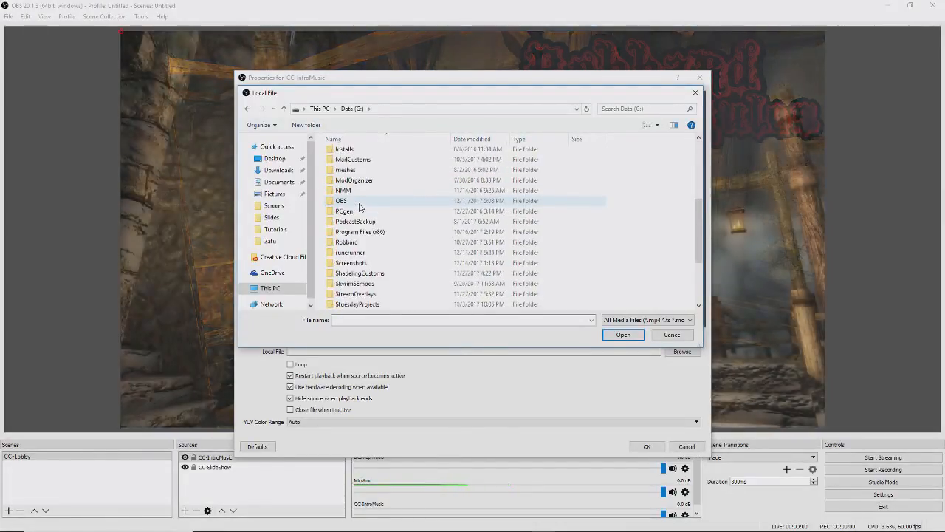
pyautogui.scroll(4, 362, 204)
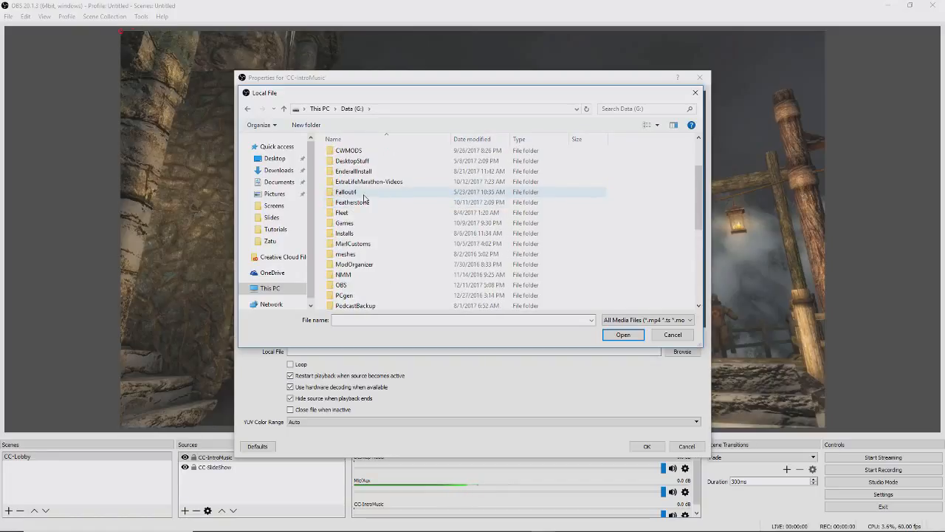
pyautogui.scroll(-6, 355, 207)
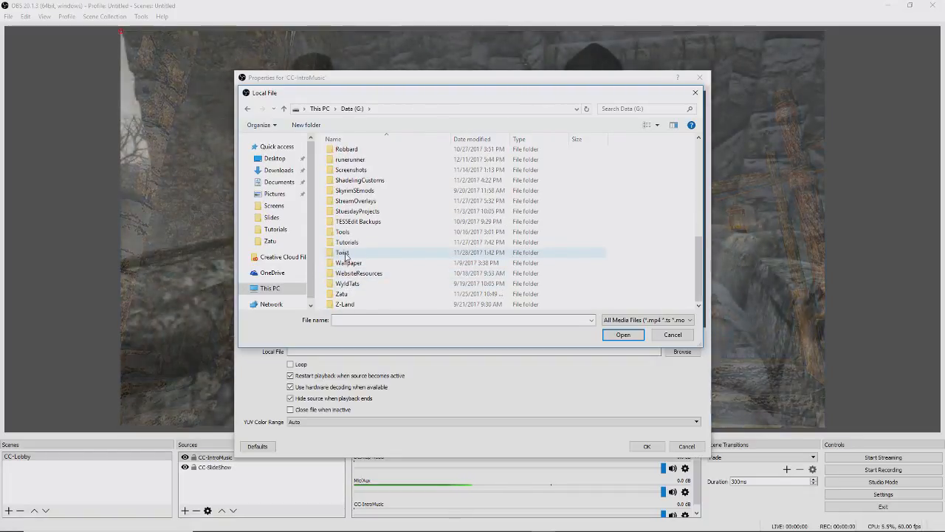
pyautogui.scroll(3, 344, 256)
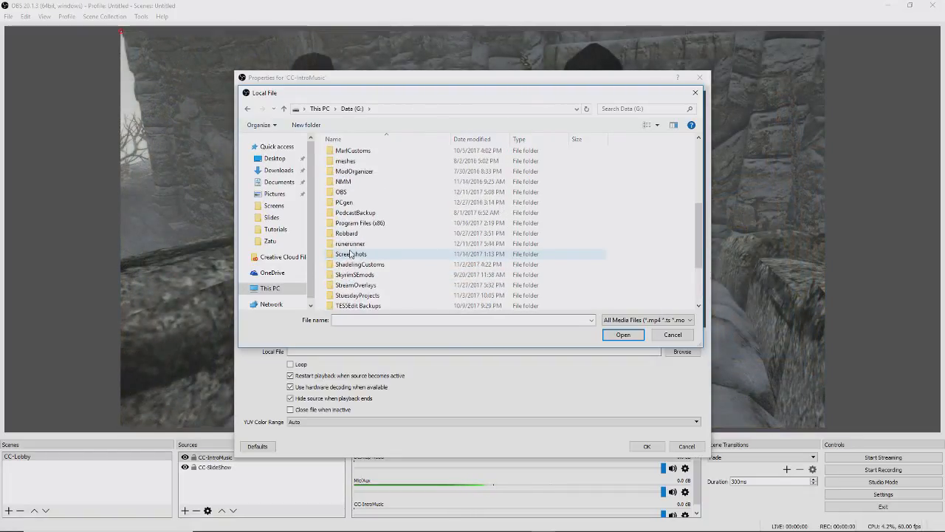
pyautogui.scroll(-3, 350, 254)
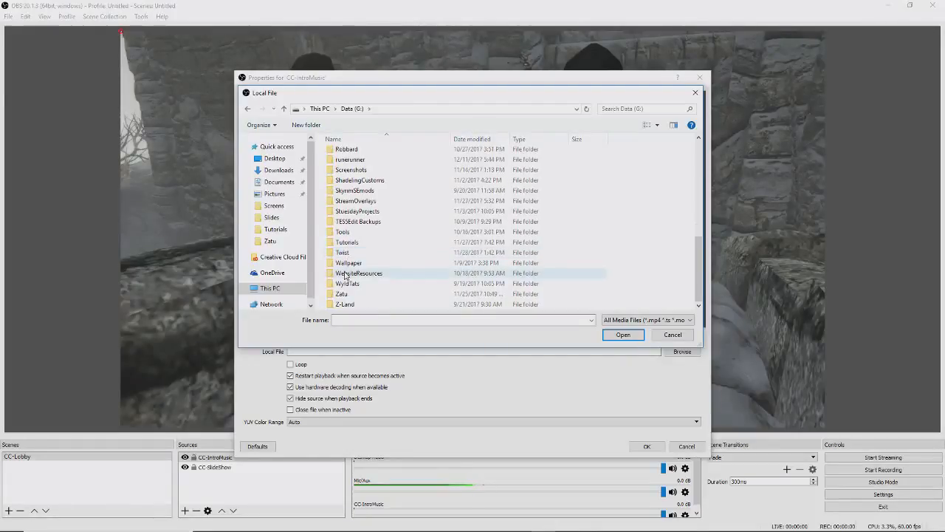
pyautogui.doubleClick(342, 293)
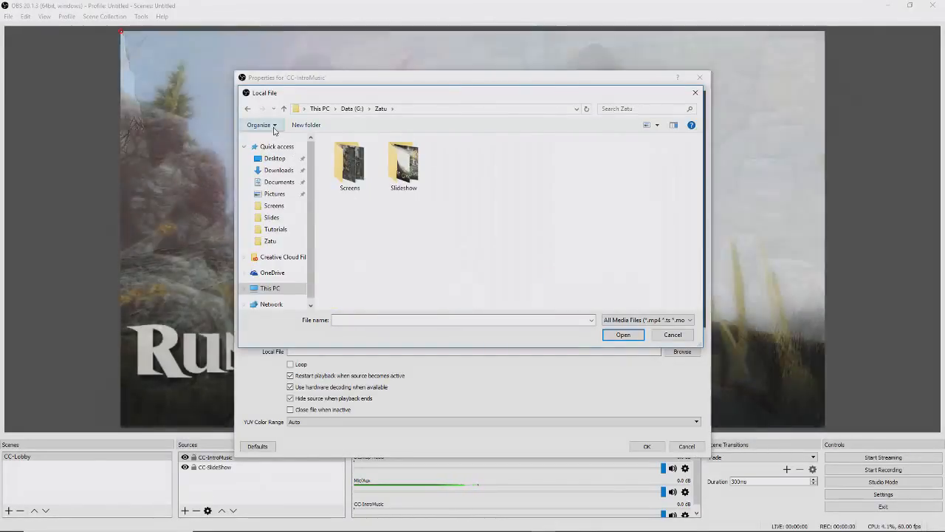
pyautogui.click(248, 110)
# Step: Check the runerunner and 3play folders on the Data (G:) drive for a music file
pyautogui.scroll(1, 351, 238)
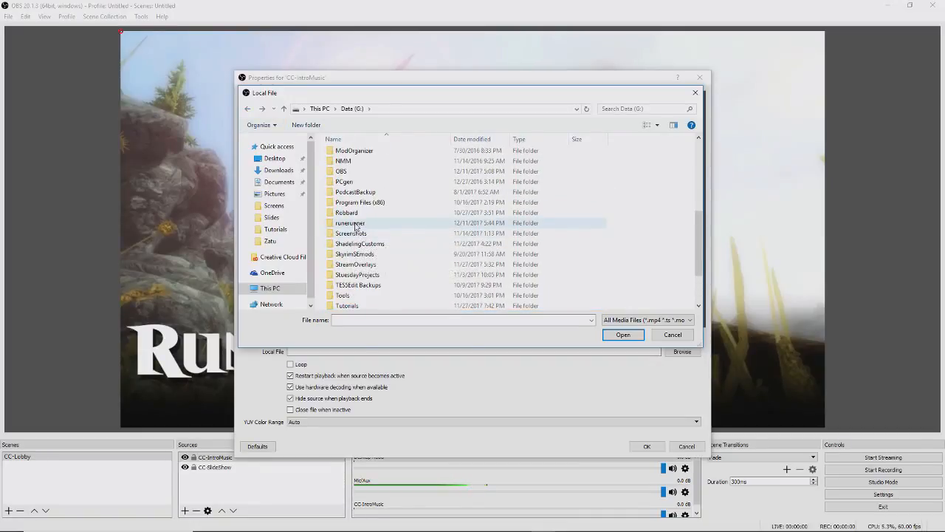
pyautogui.click(356, 225)
pyautogui.doubleClick(355, 226)
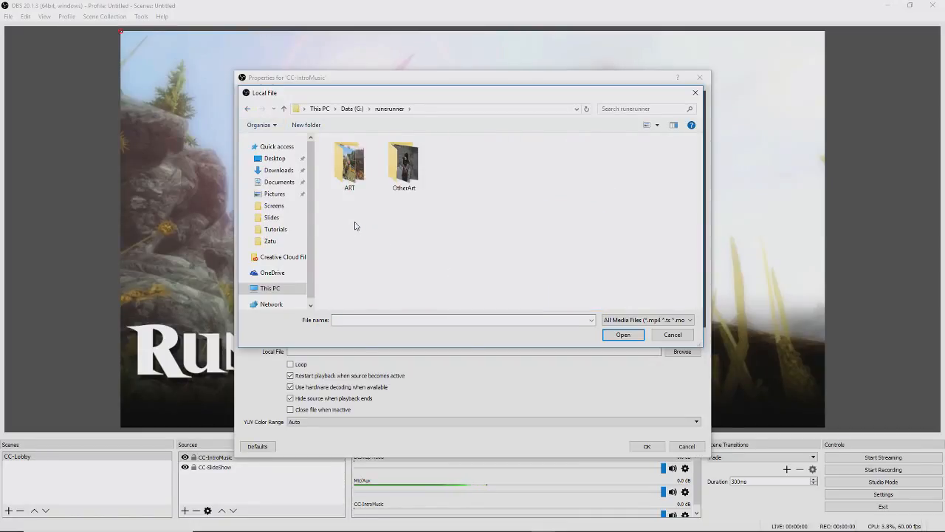
pyautogui.click(249, 108)
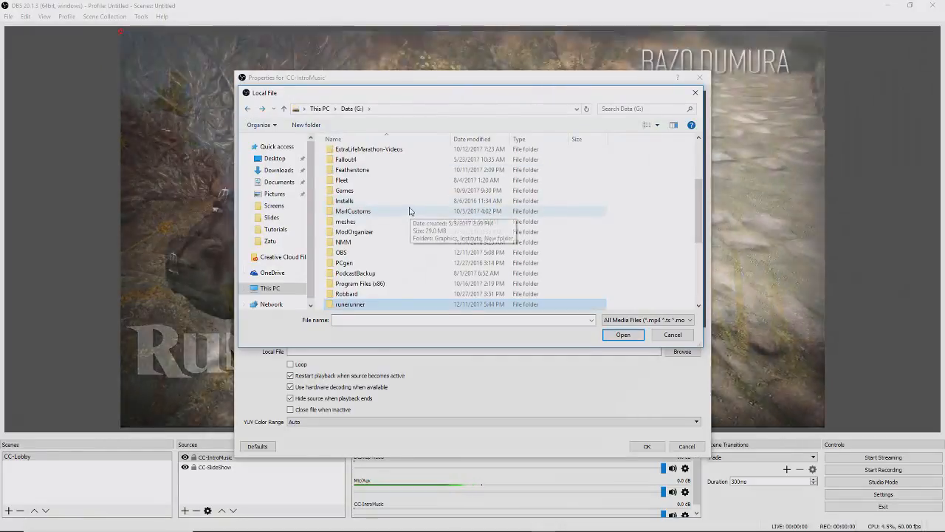
pyautogui.scroll(2, 410, 207)
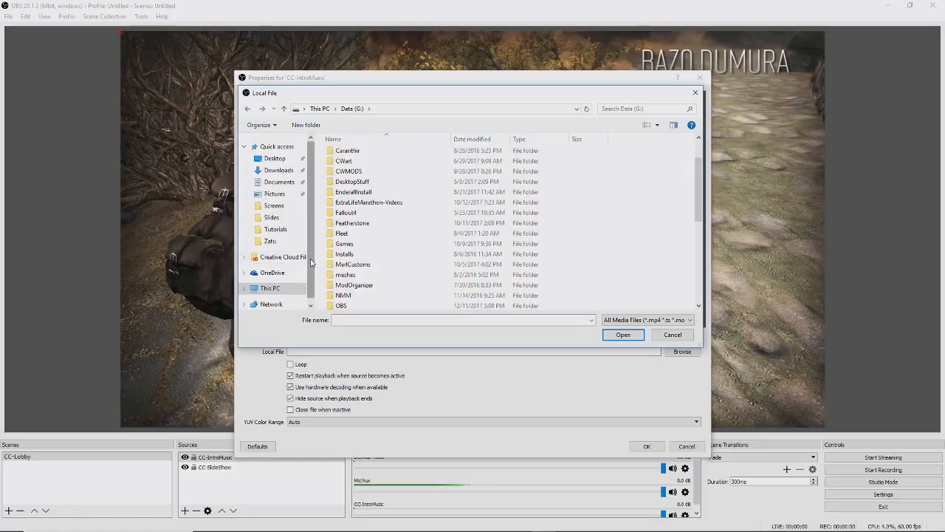
pyautogui.scroll(-1, 306, 260)
pyautogui.click(271, 271)
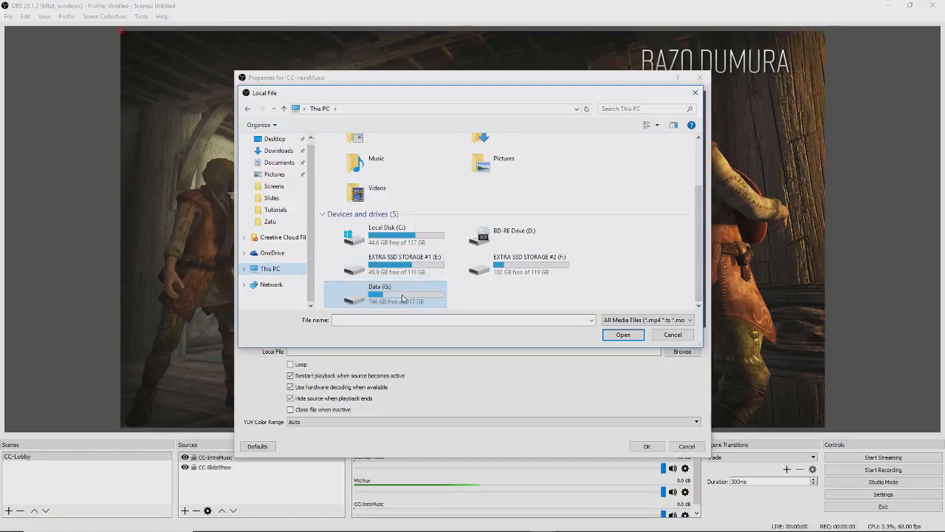
pyautogui.click(615, 337)
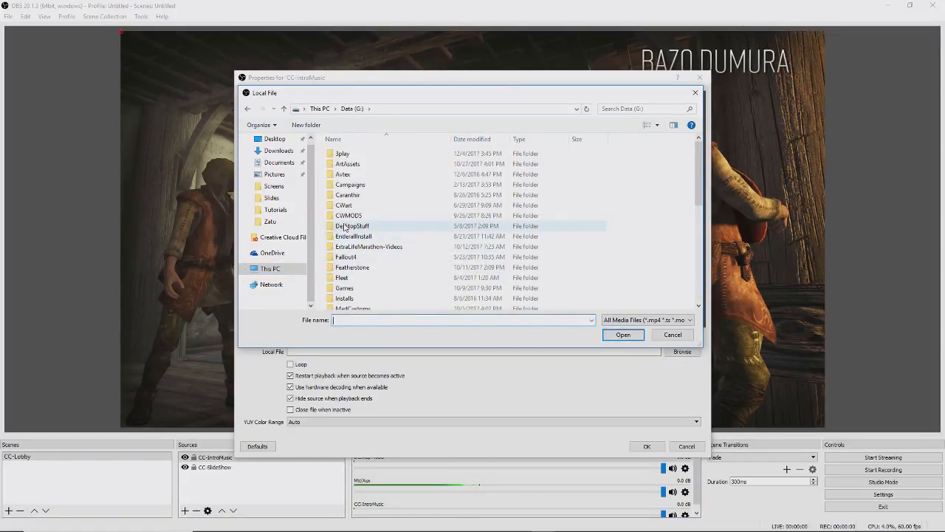
pyautogui.doubleClick(344, 154)
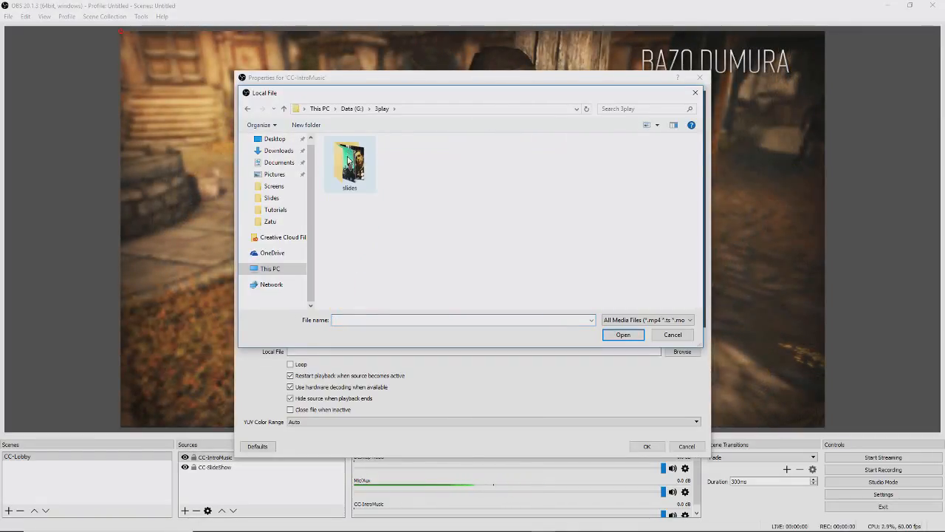
pyautogui.click(248, 109)
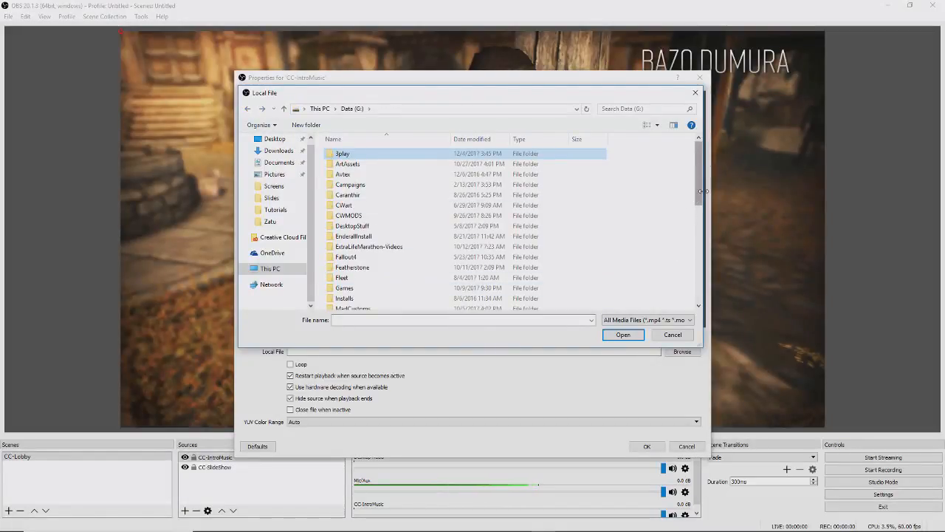
# Step: Check the Robbard folder on the Data (G:) drive for a music file, and cancel the file selection
pyautogui.moveTo(696, 195); pyautogui.dragTo(709, 302)
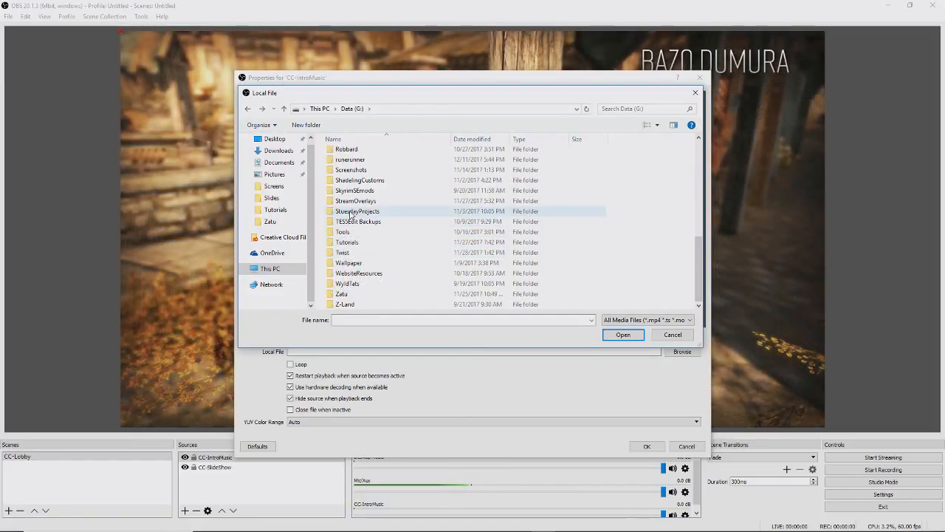
pyautogui.scroll(2, 351, 216)
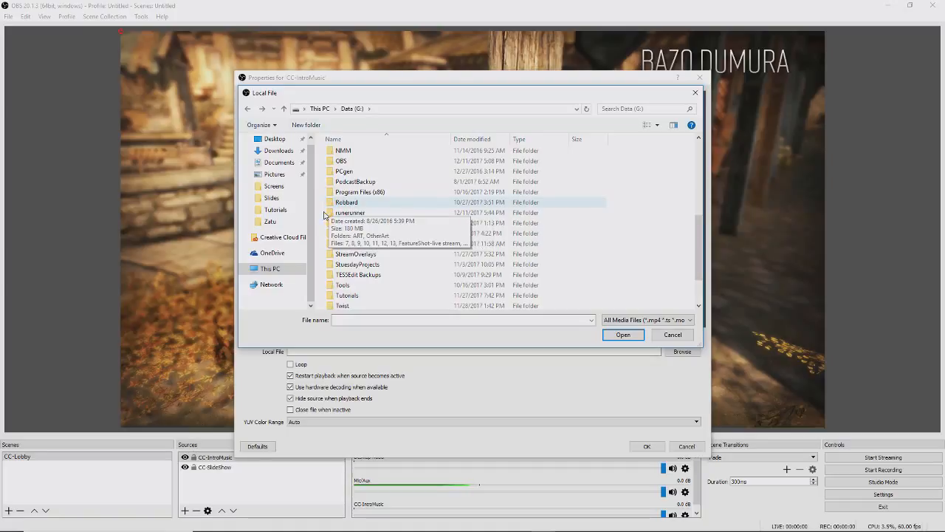
pyautogui.scroll(1, 317, 203)
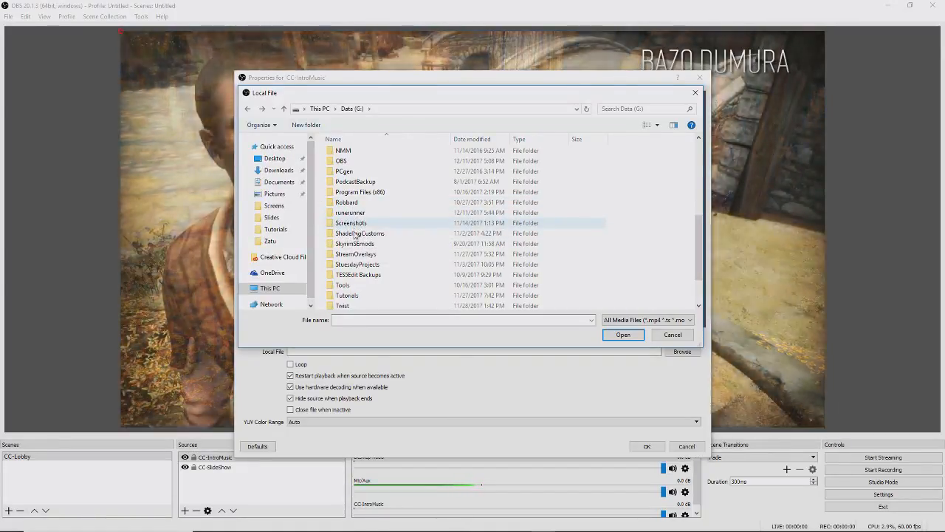
pyautogui.doubleClick(352, 203)
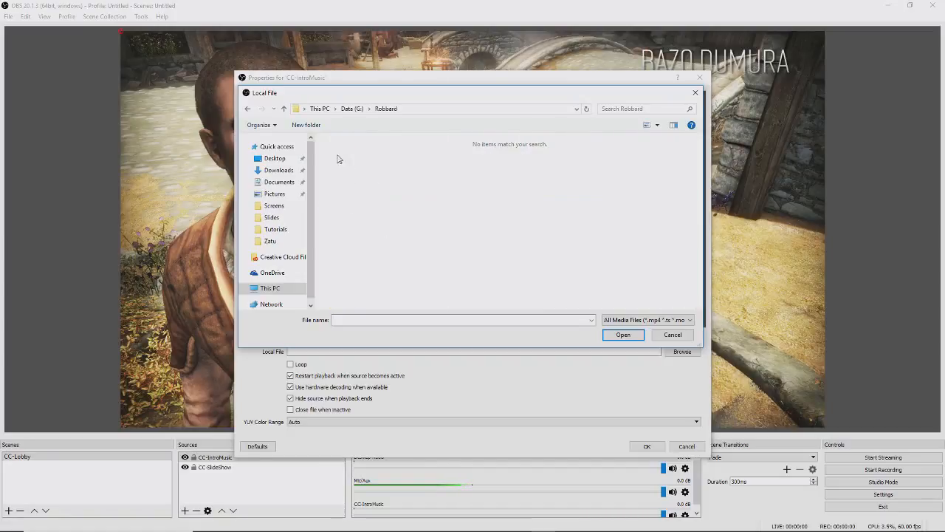
pyautogui.click(248, 110)
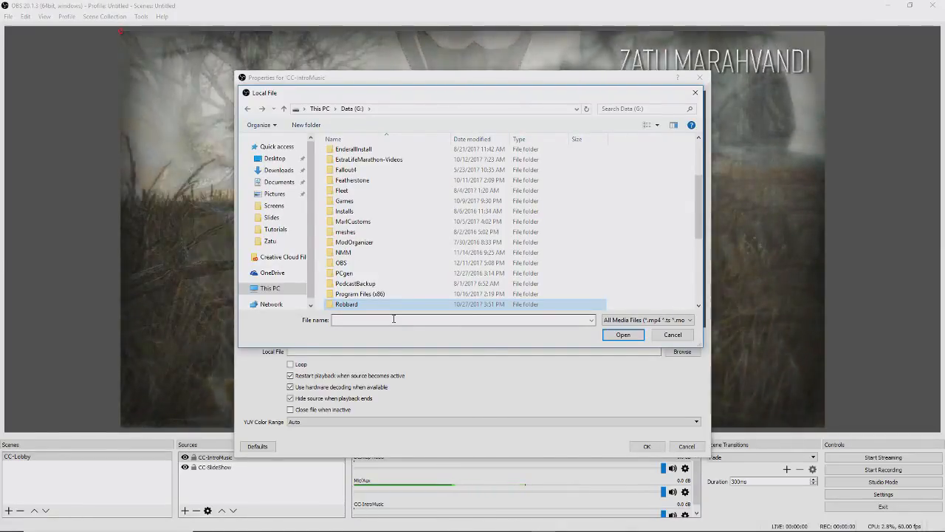
pyautogui.click(622, 335)
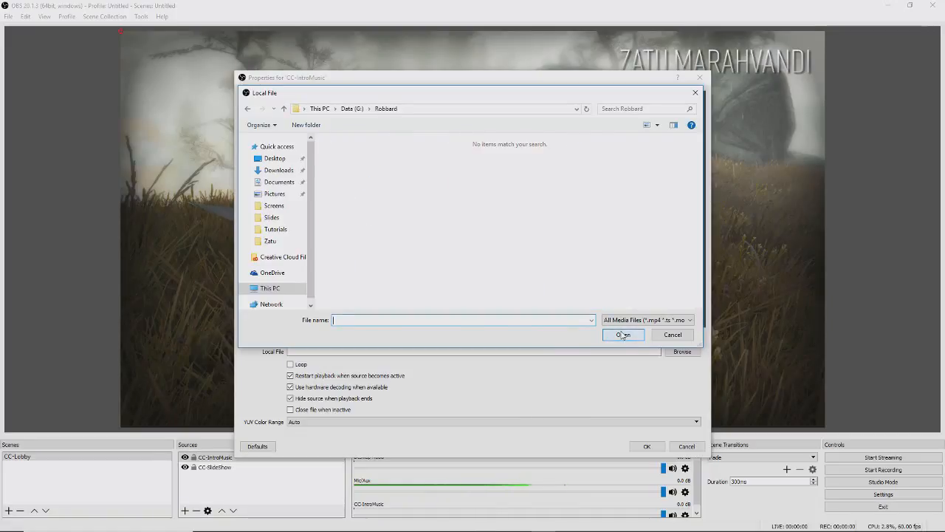
pyautogui.click(672, 335)
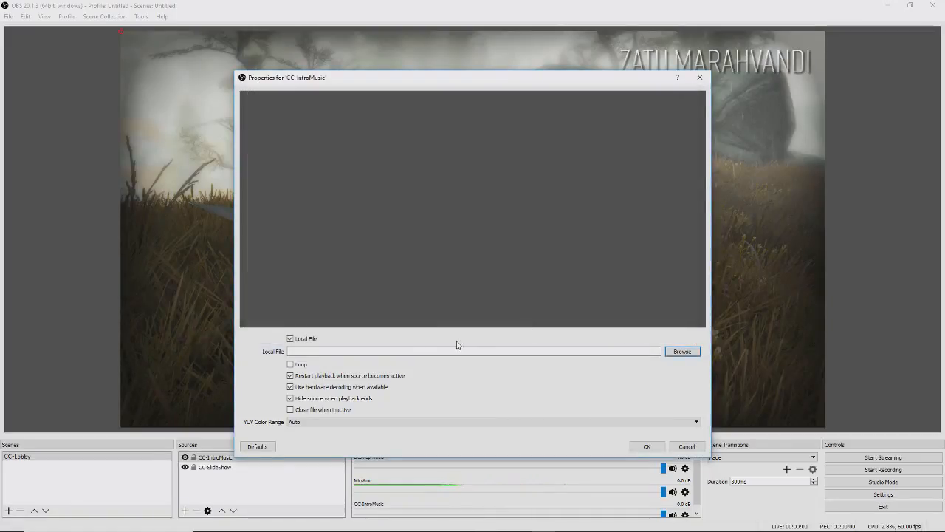
# Step: Enable Loop for the CC-IntroMusic source and accept its properties
pyautogui.click(298, 367)
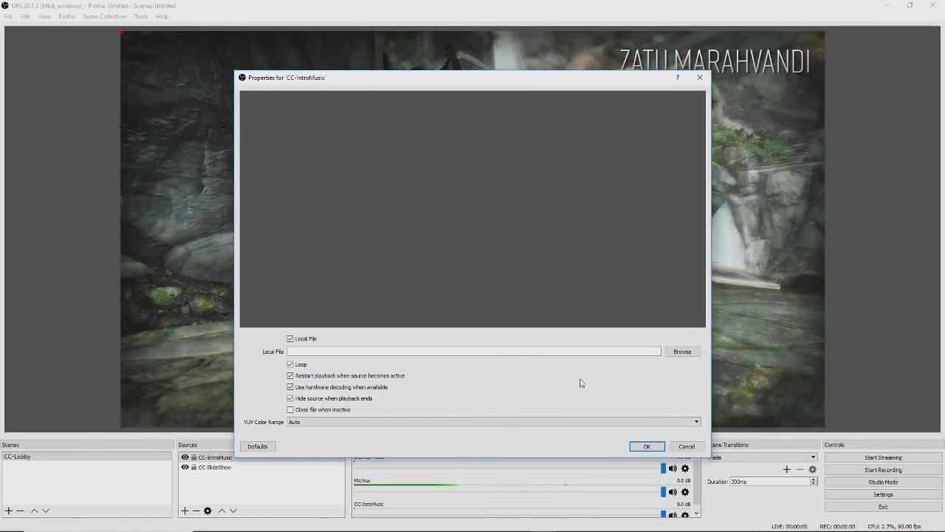
pyautogui.click(291, 365)
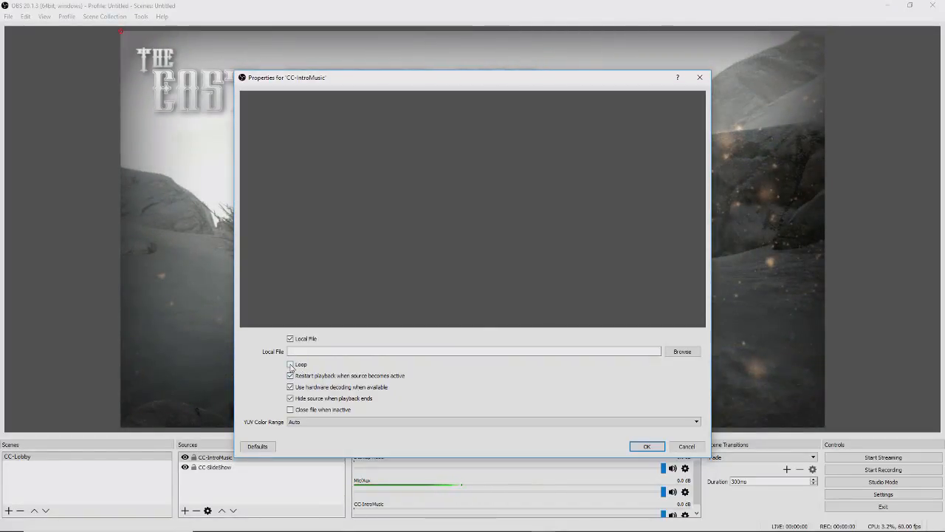
pyautogui.click(291, 365)
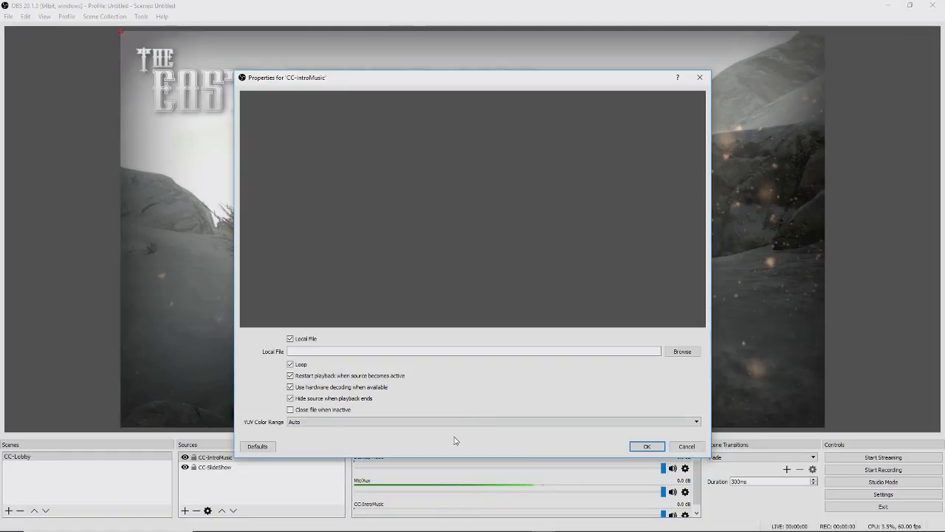
pyautogui.click(656, 449)
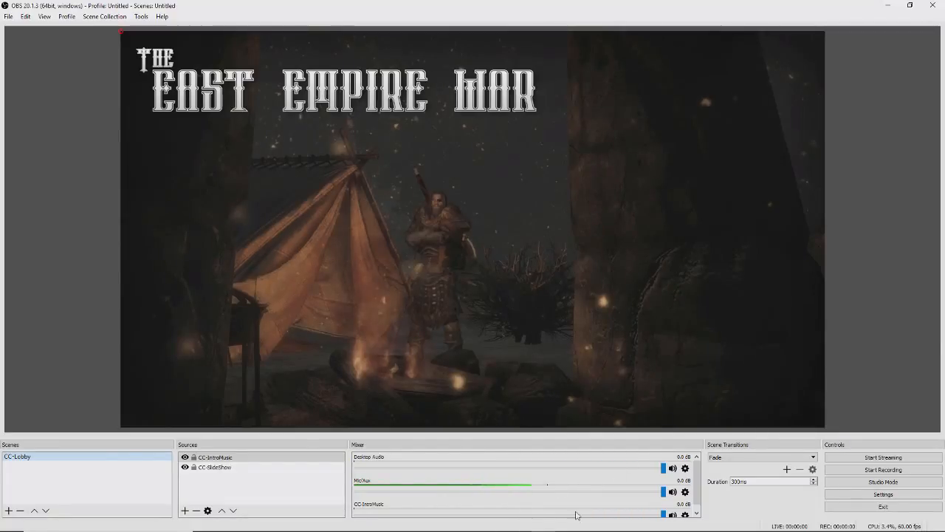
# Step: Lower the CC-IntroMusic mixer volume to about -69 dB and return it to 0.0 dB
pyautogui.scroll(-1, 698, 487)
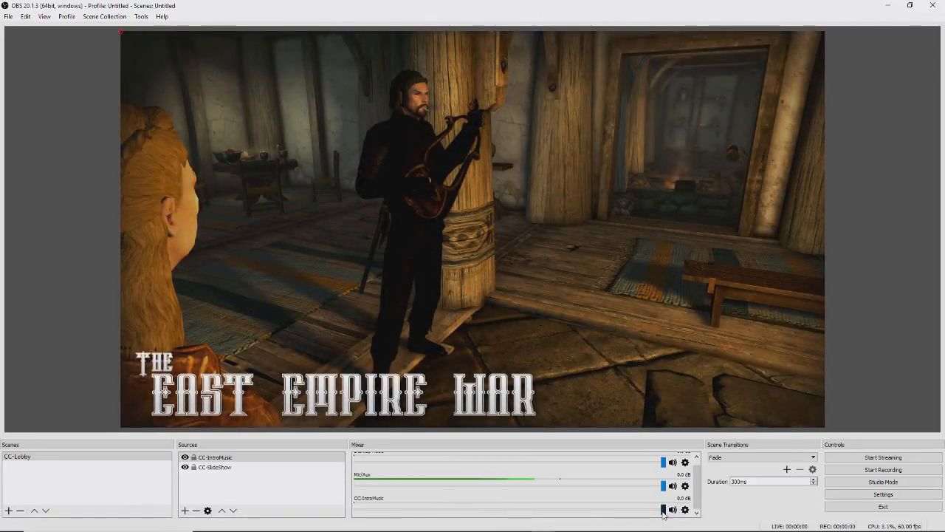
pyautogui.moveTo(568, 515); pyautogui.dragTo(453, 503)
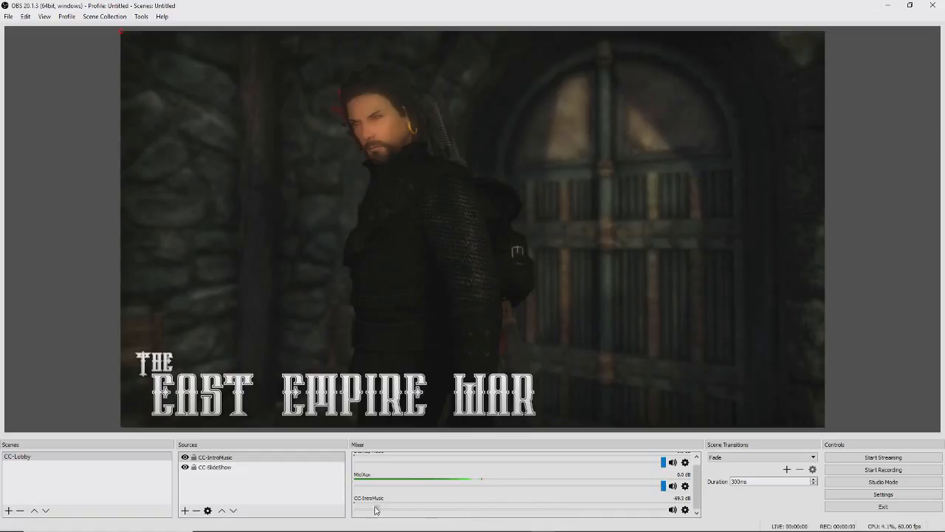
pyautogui.moveTo(376, 509); pyautogui.dragTo(556, 510)
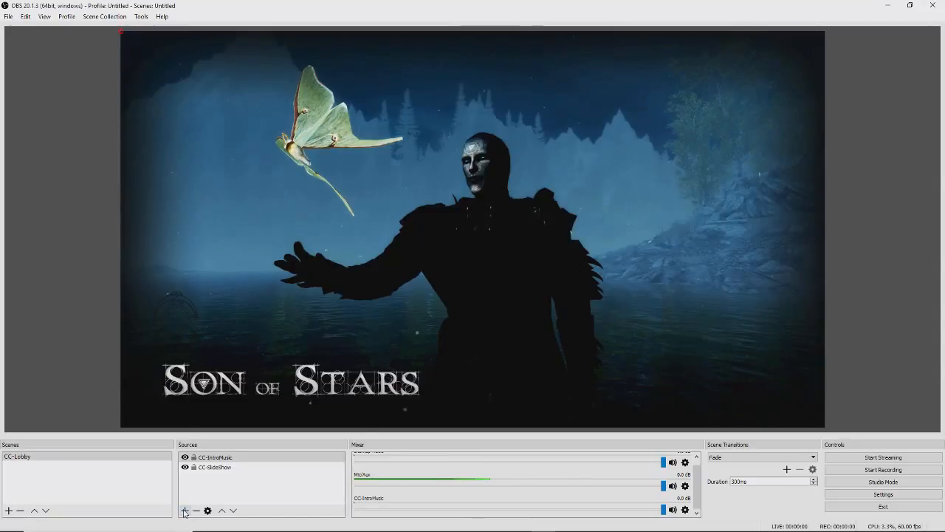
# Step: Add a new Media Source named CC-Video to the CC-Lobby scene
pyautogui.click(185, 511)
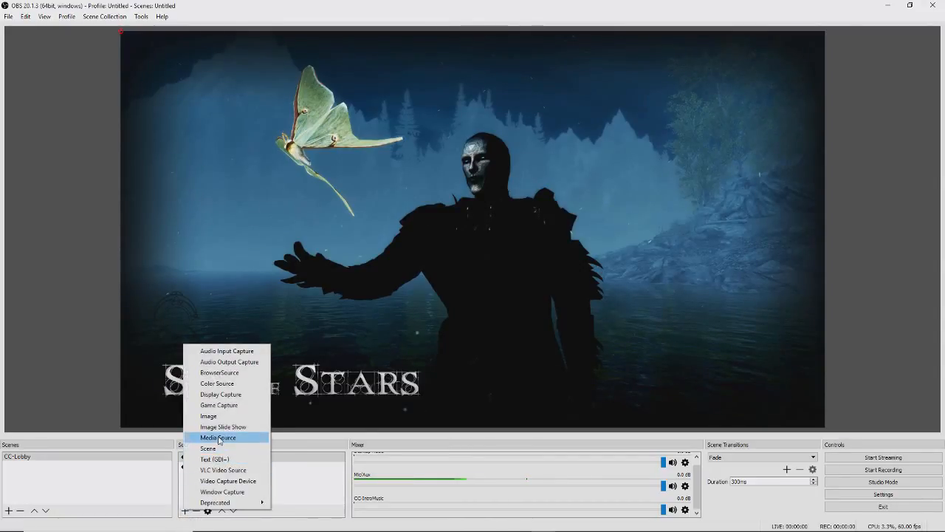
pyautogui.click(218, 439)
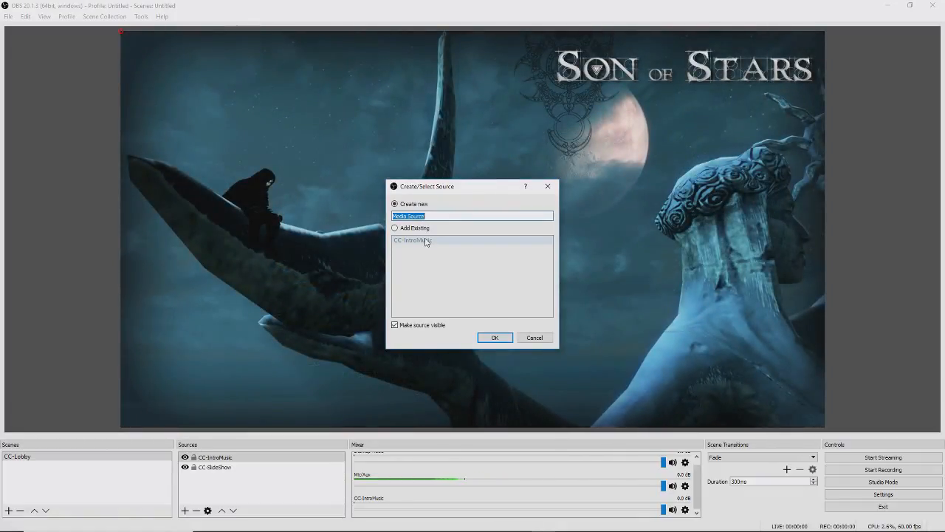
pyautogui.write('CC-Video')
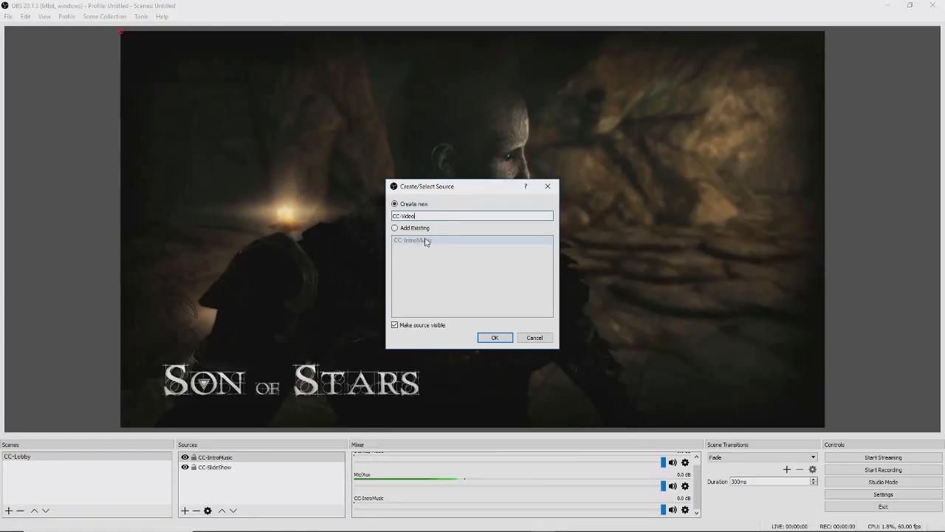
pyautogui.click(502, 338)
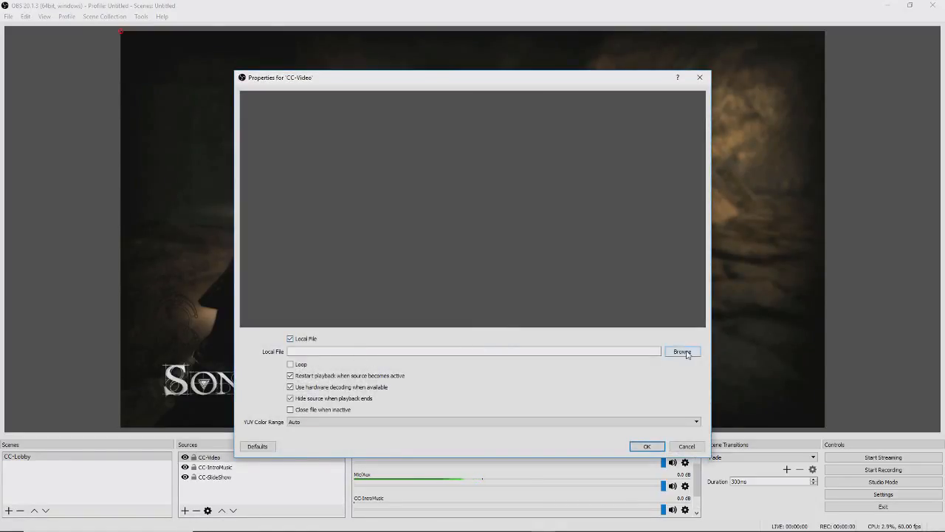
# Step: Browse for the CC-Video local file and search This PC for *.mp4
pyautogui.click(682, 352)
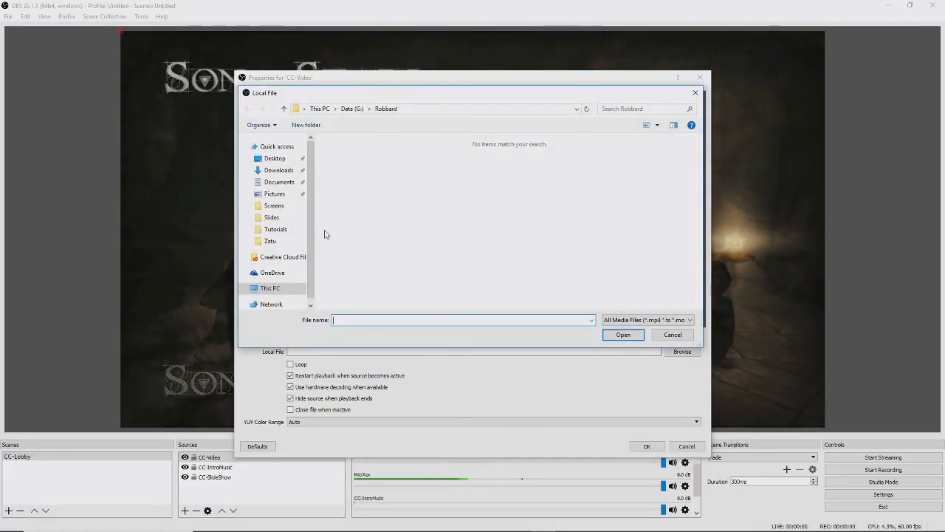
pyautogui.click(285, 289)
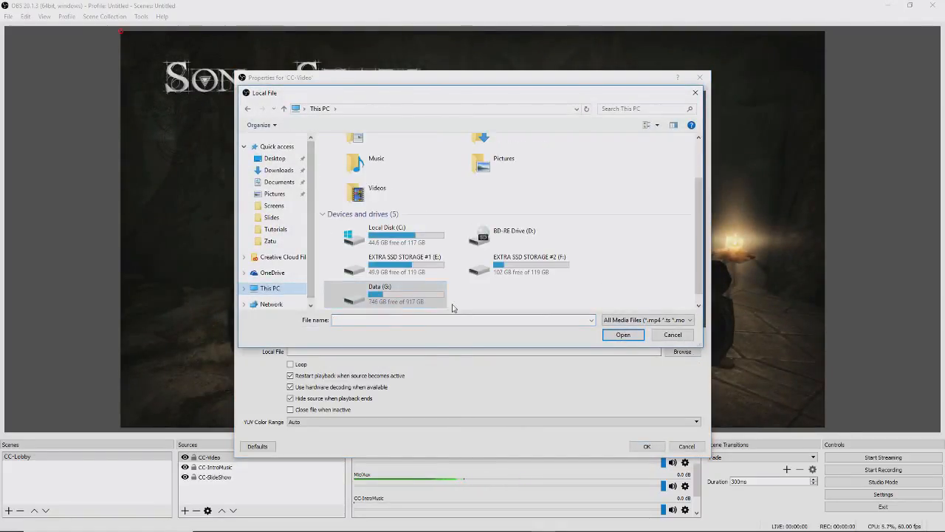
pyautogui.click(628, 109)
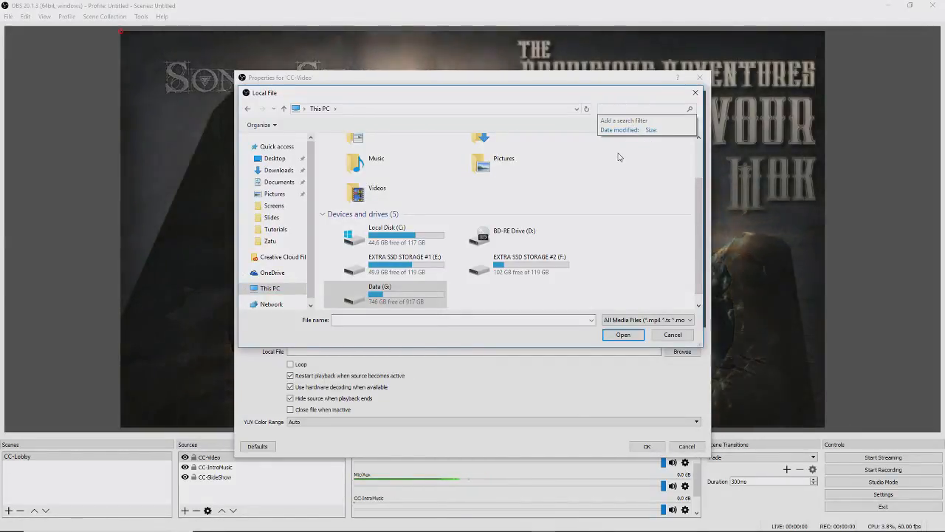
pyautogui.press('Escape')
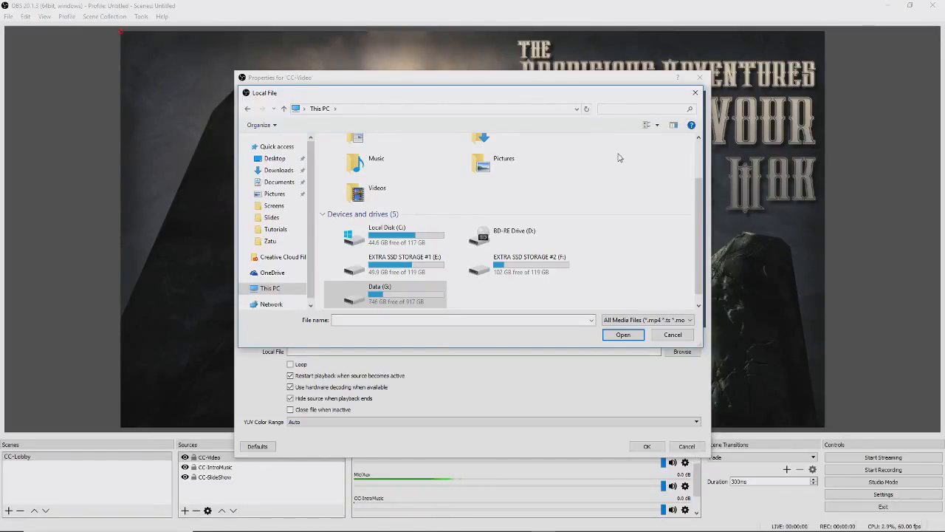
pyautogui.write('*.mp4')
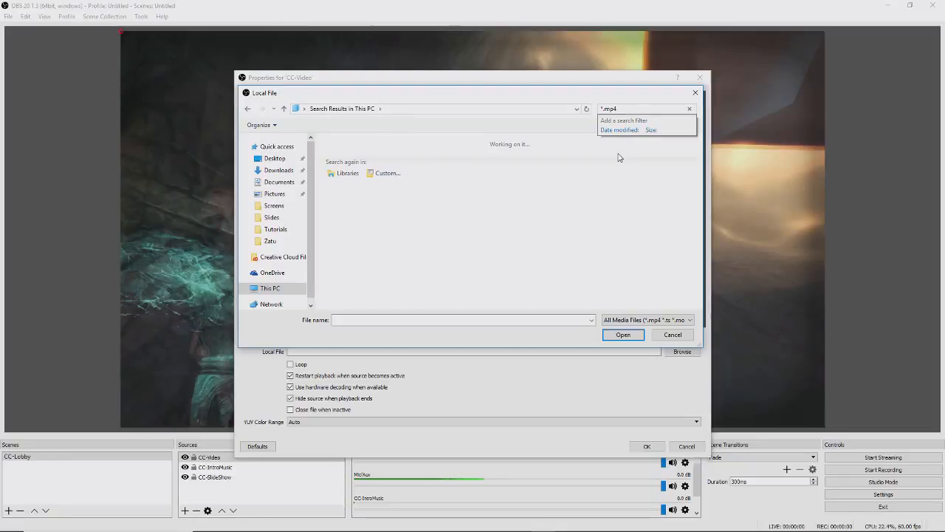
pyautogui.press('Return')
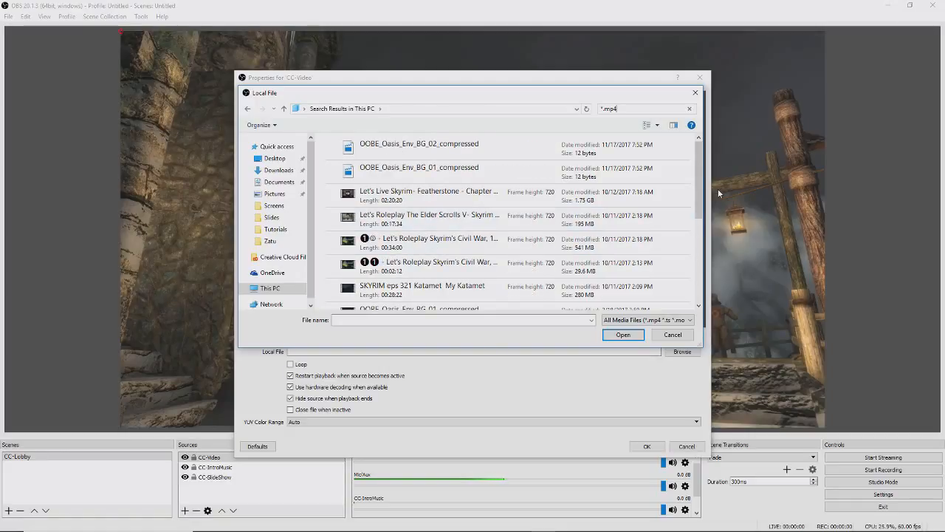
# Step: Choose the video "Let's Live Skyrim- Featherstone - Chapter 18 - Part 1" from the search results and accept the CC-Video properties
pyautogui.moveTo(703, 191); pyautogui.dragTo(716, 307)
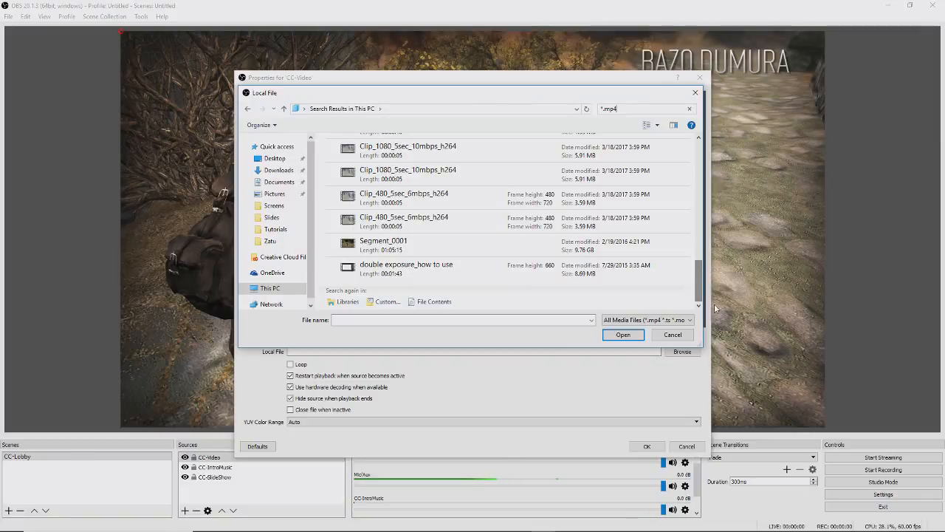
pyautogui.moveTo(702, 294); pyautogui.dragTo(712, 169)
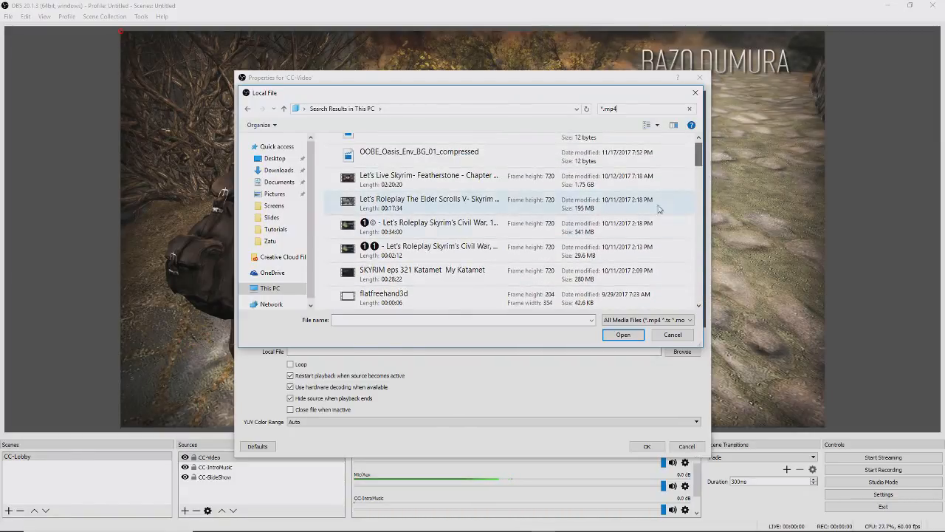
pyautogui.click(437, 174)
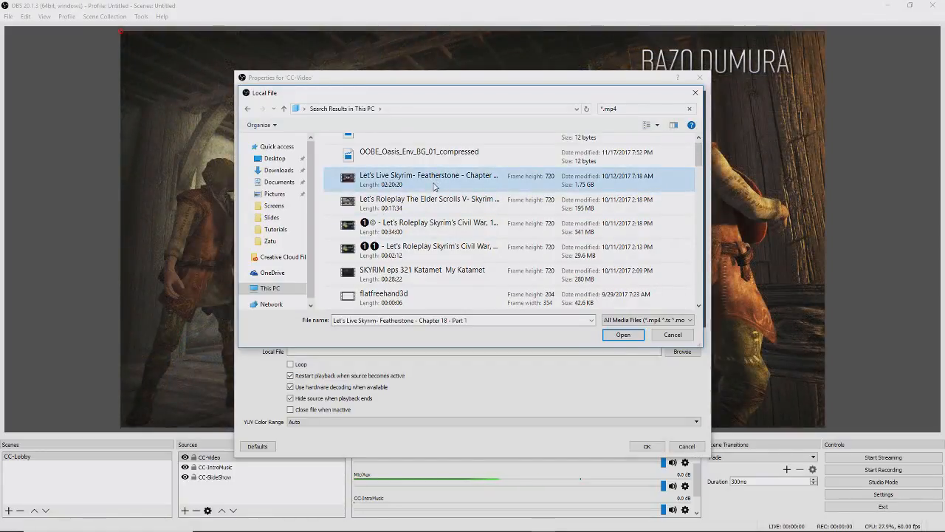
pyautogui.click(624, 336)
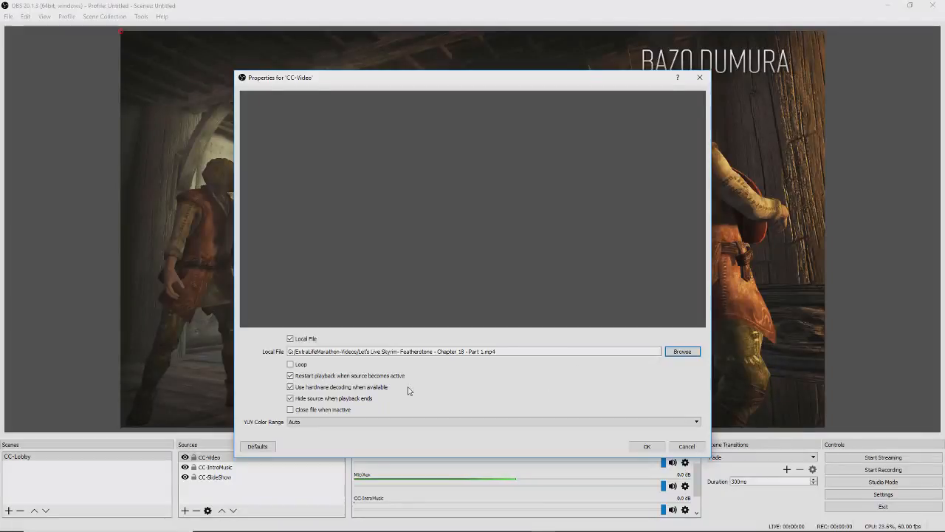
pyautogui.click(647, 447)
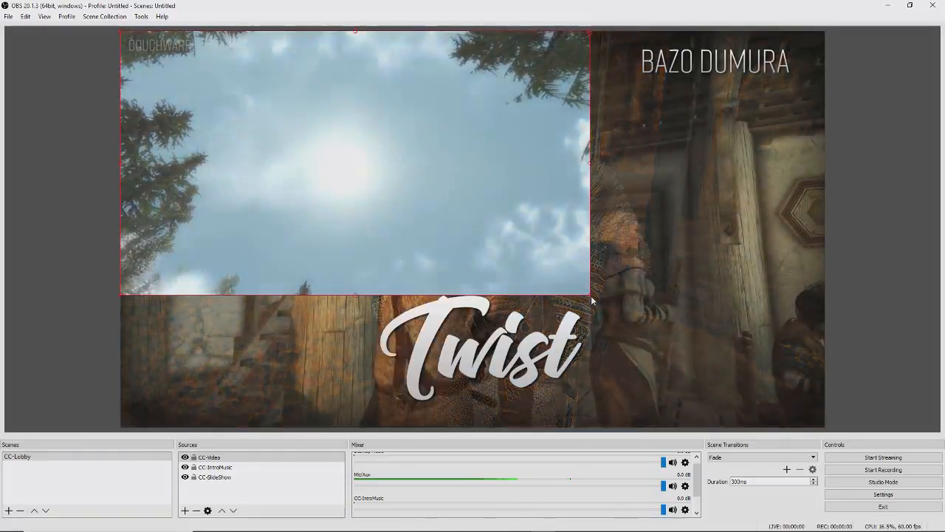
# Step: Enlarge the CC-Video source to fill the canvas, shrink it to about a third of the canvas width in the upper-left corner, and deselect it
pyautogui.moveTo(591, 297); pyautogui.dragTo(826, 408)
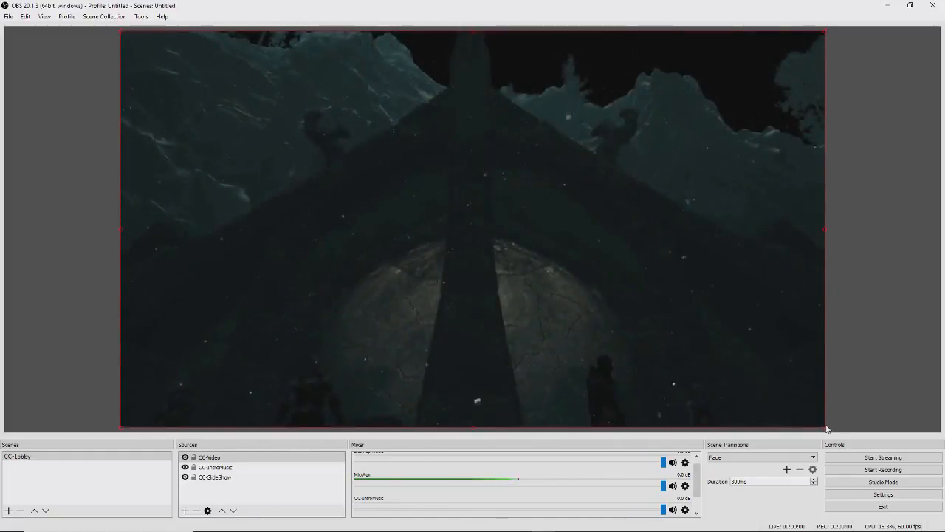
pyautogui.moveTo(826, 429); pyautogui.dragTo(362, 167)
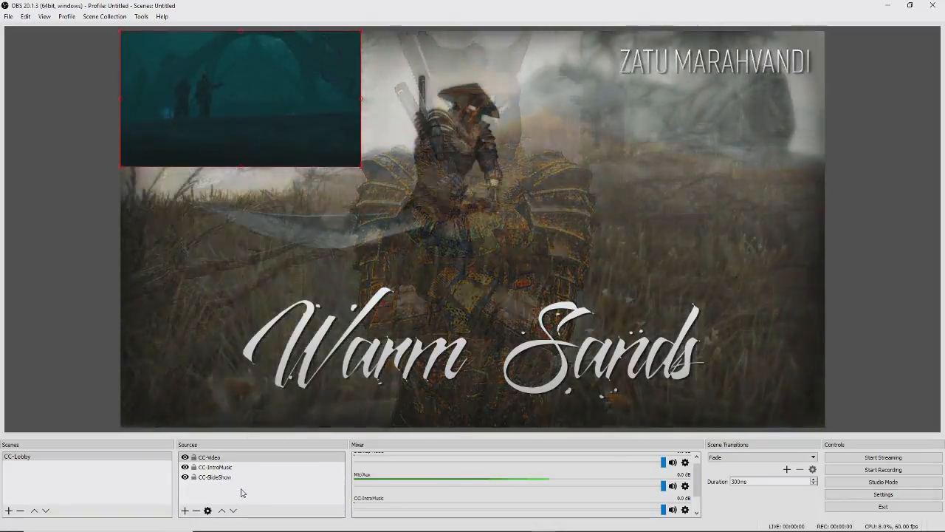
pyautogui.click(242, 492)
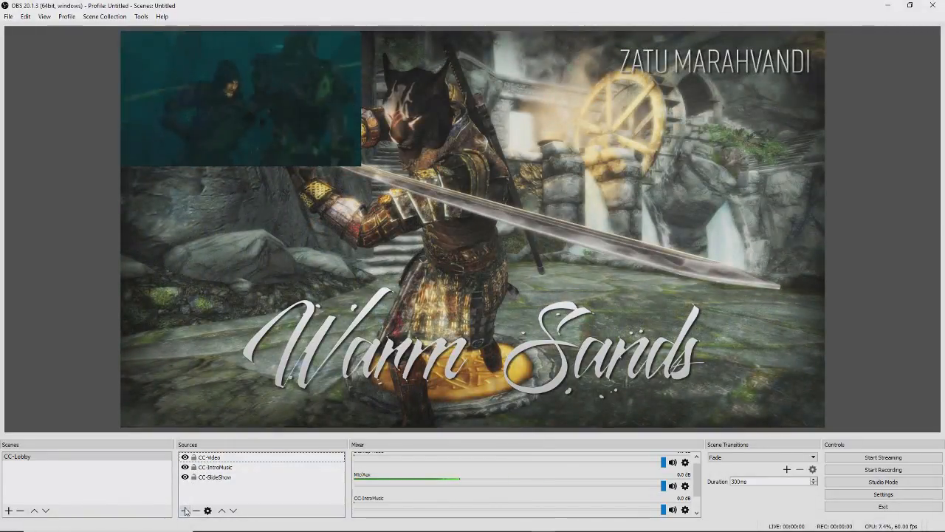
# Step: Add a new Text (GDI+) source named CC-IntroText to the CC-Lobby scene
pyautogui.click(185, 511)
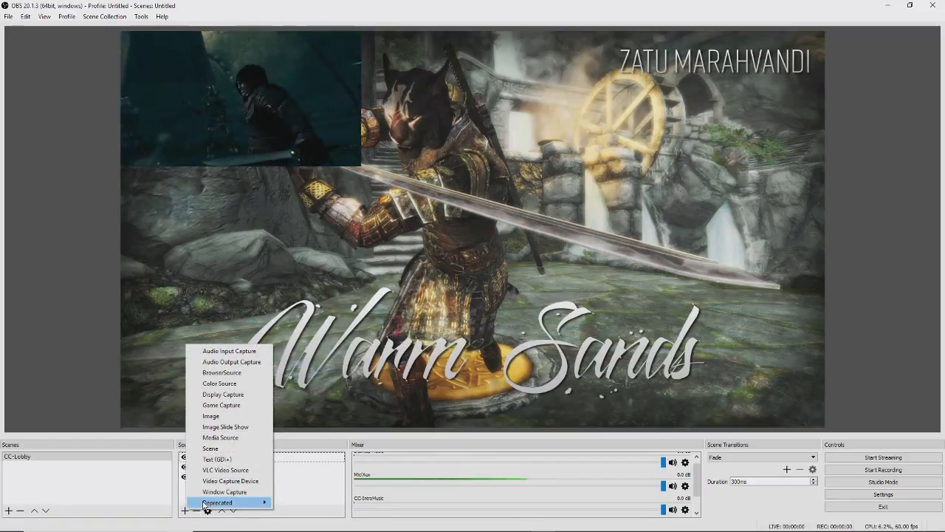
pyautogui.click(210, 460)
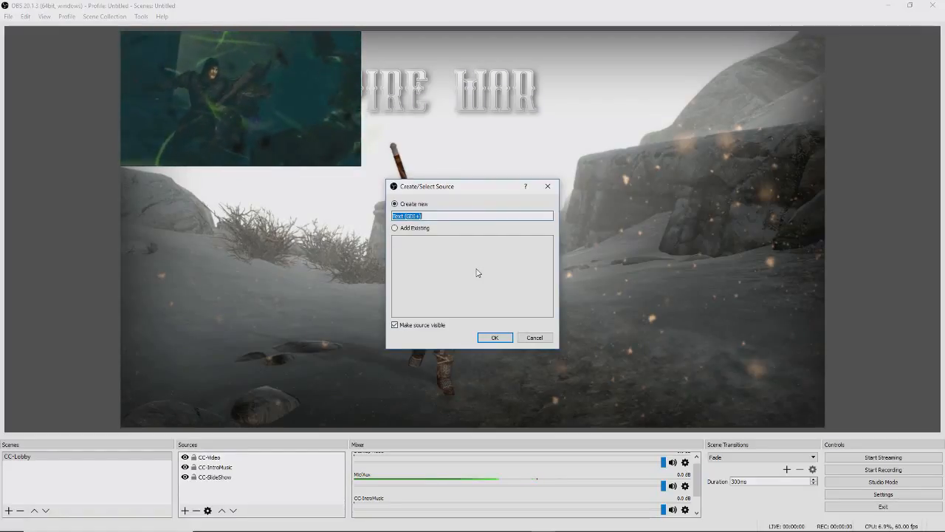
pyautogui.write('CC')
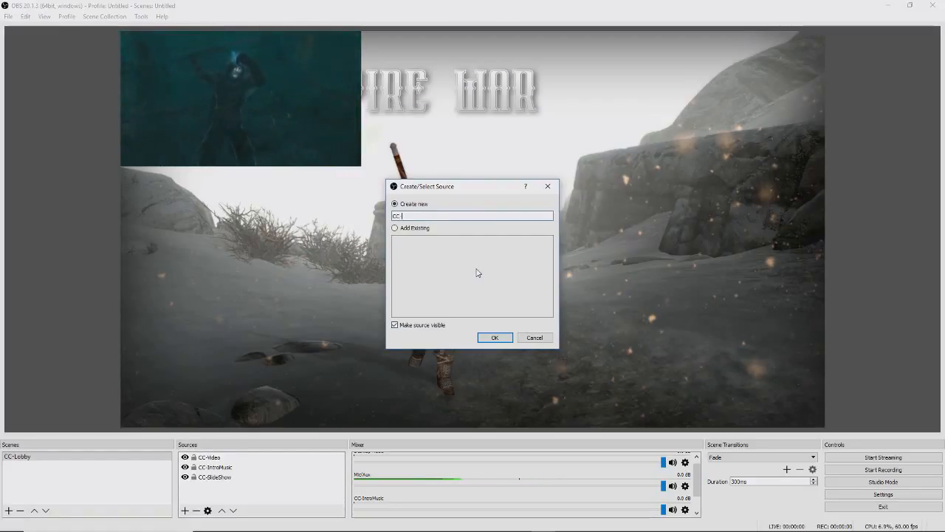
pyautogui.write('-IntroT')
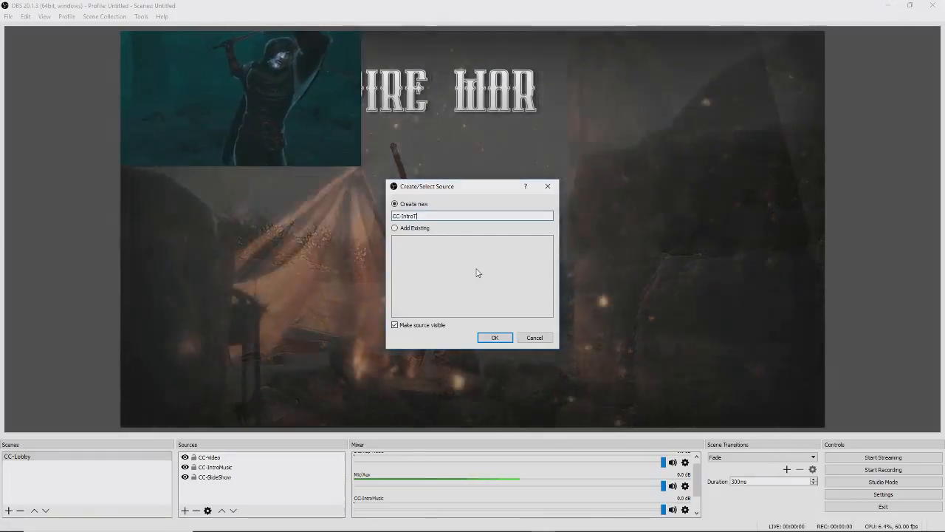
pyautogui.write('ext')
pyautogui.press('Return')
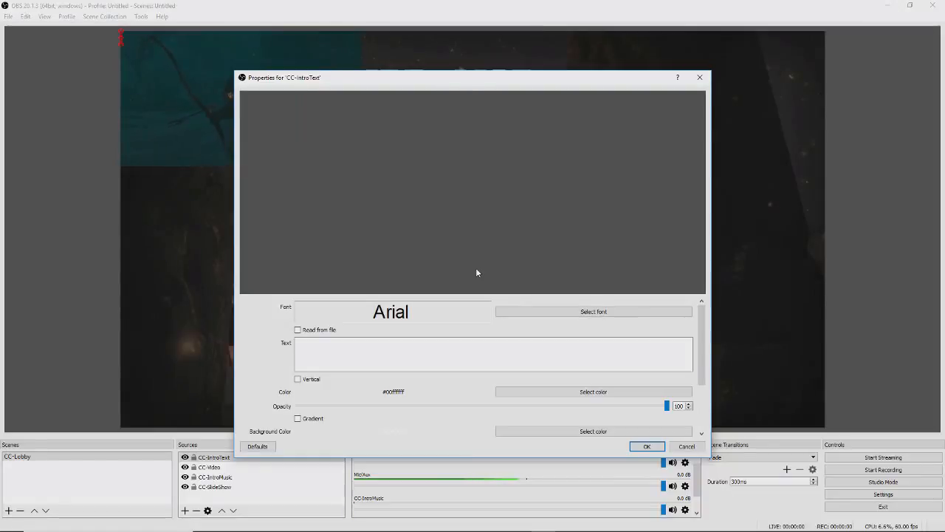
# Step: Set the CC-IntroText font to Myanmar Text
pyautogui.click(565, 314)
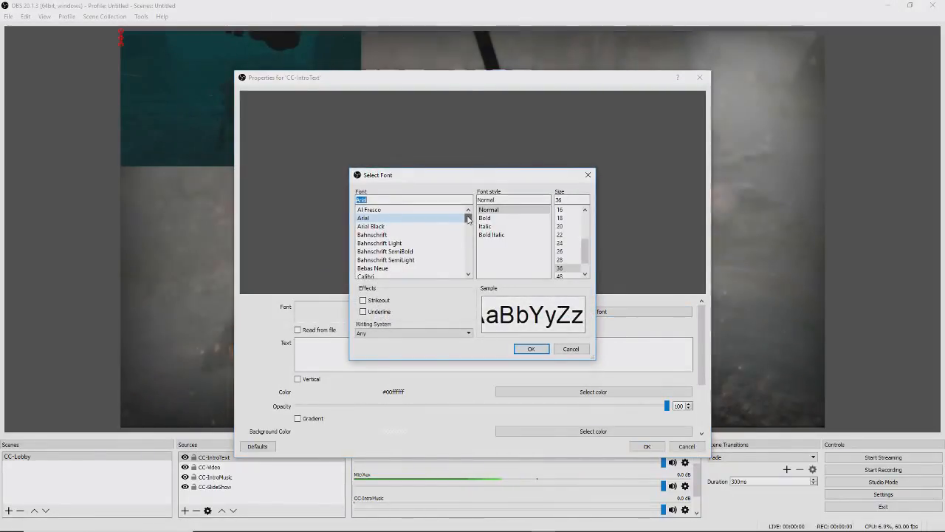
pyautogui.moveTo(468, 219)
pyautogui.mouseDown()
pyautogui.moveTo(478, 251)
pyautogui.moveTo(470, 273)
pyautogui.moveTo(475, 217)
pyautogui.moveTo(473, 230)
pyautogui.mouseUp()
pyautogui.scroll(-2, 442, 254)
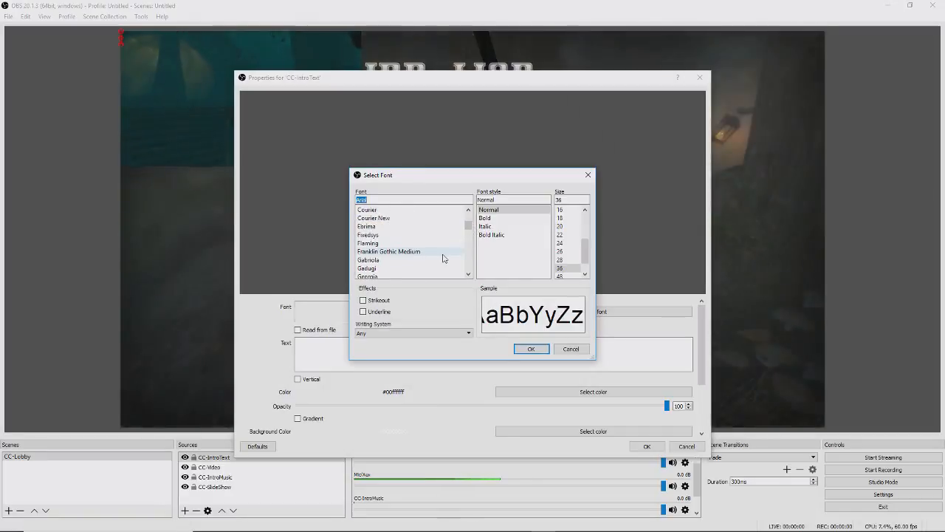
pyautogui.scroll(-2, 441, 244)
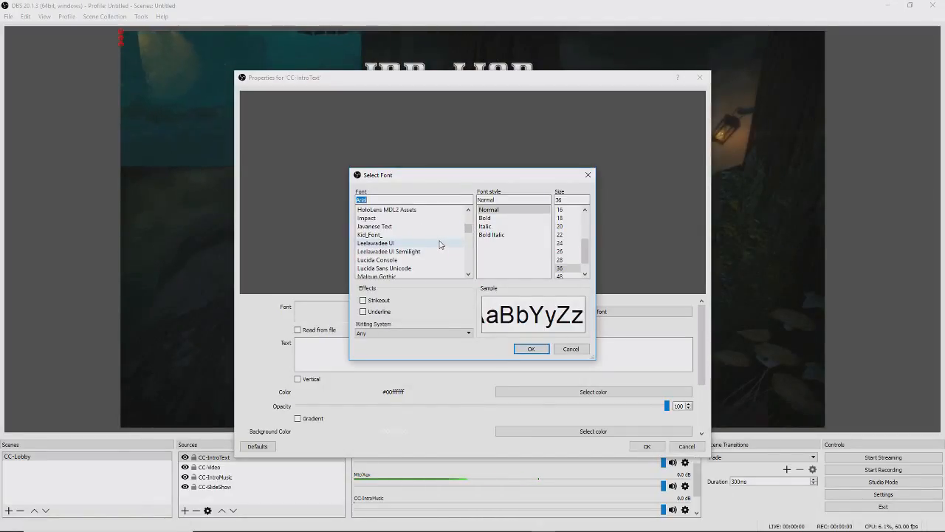
pyautogui.scroll(-2, 436, 244)
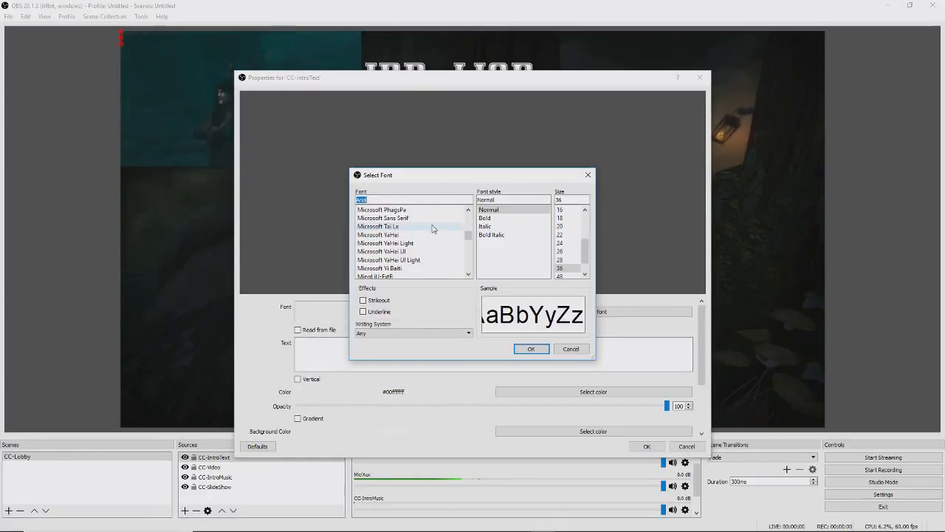
pyautogui.scroll(-1, 433, 229)
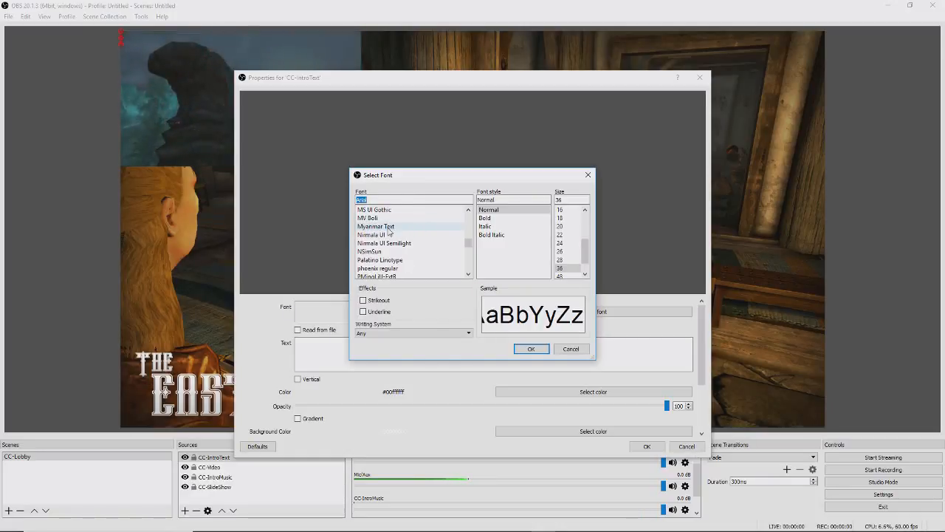
pyautogui.click(389, 228)
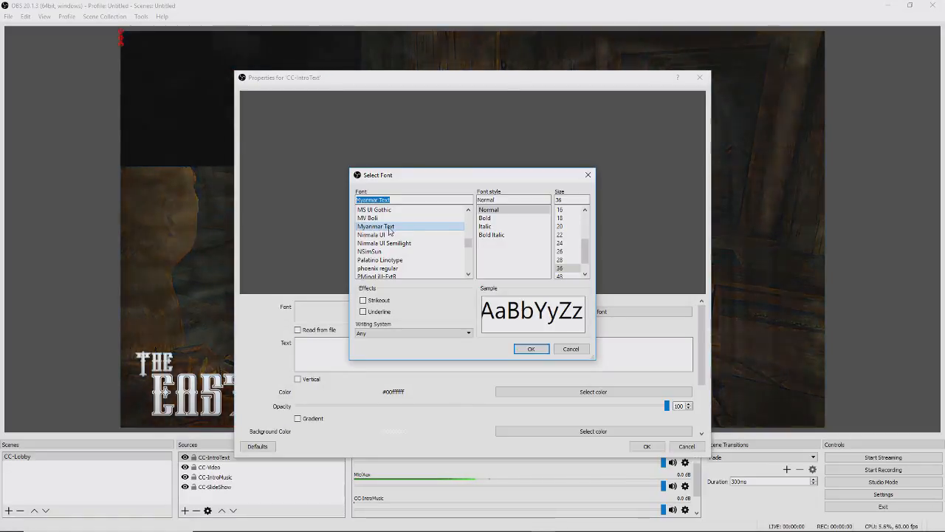
pyautogui.click(535, 351)
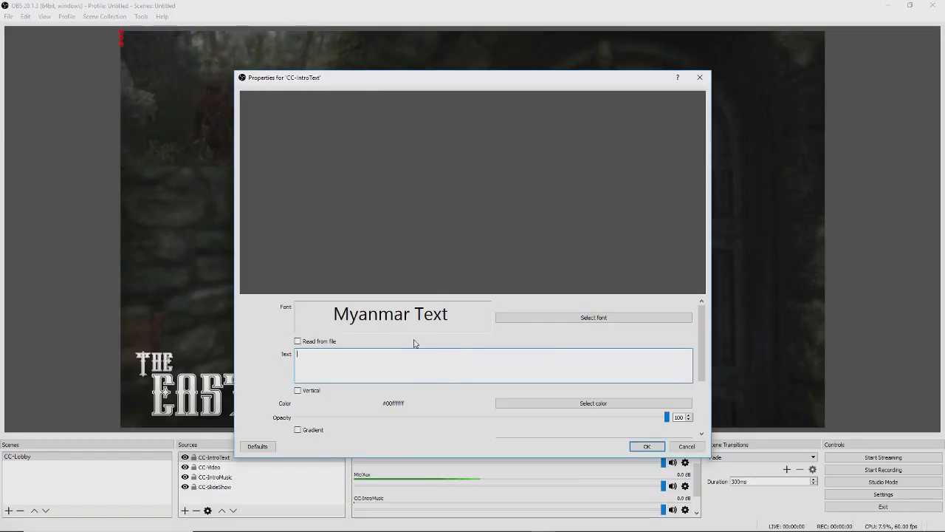
# Step: Enter "This is a test!" as the CC-IntroText text and review the remaining color, opacity and alignment options
pyautogui.write('This is a ')
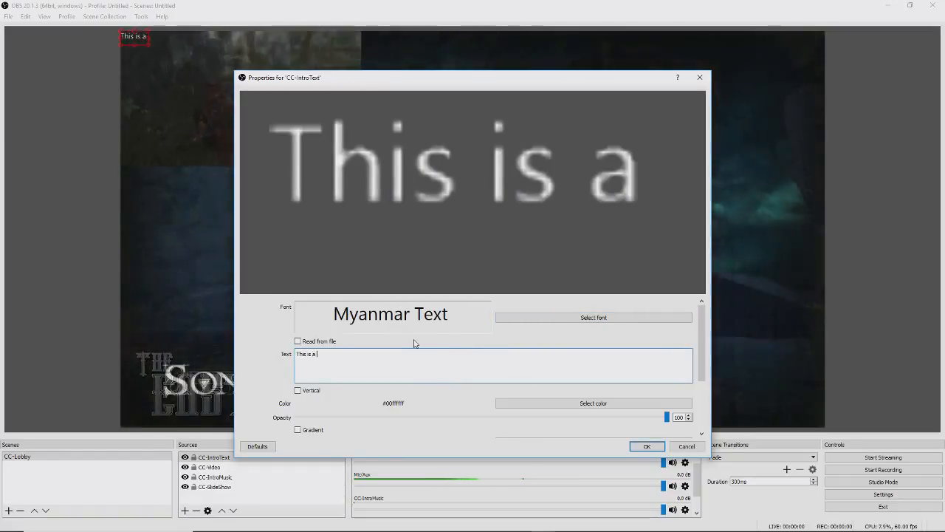
pyautogui.write('test')
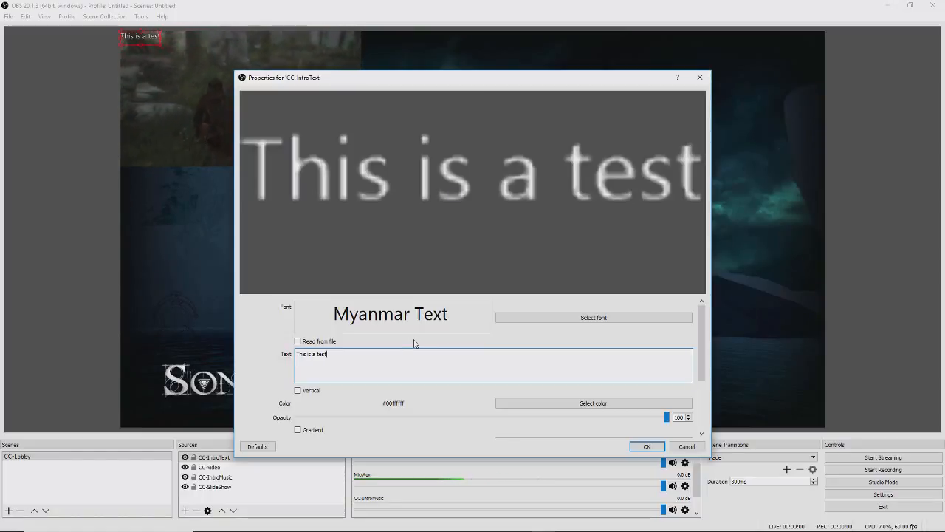
pyautogui.write('!')
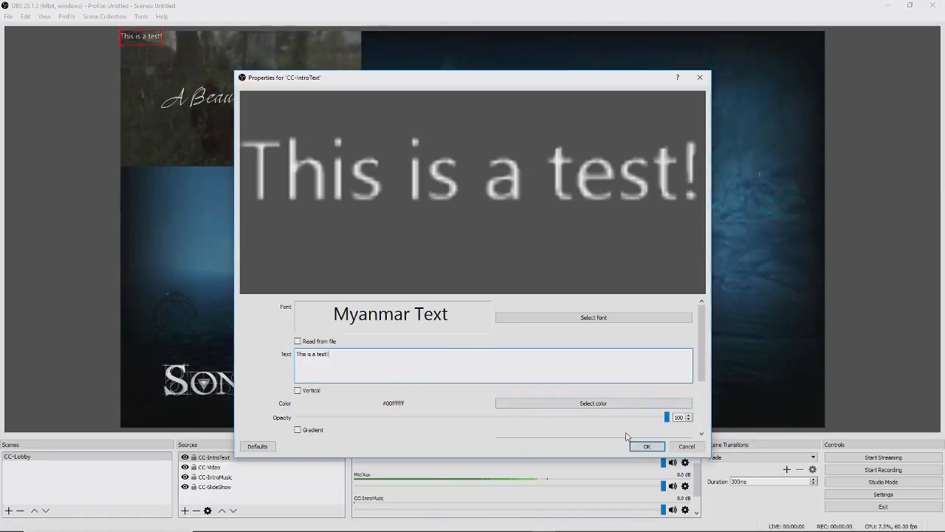
pyautogui.moveTo(703, 368); pyautogui.dragTo(720, 393)
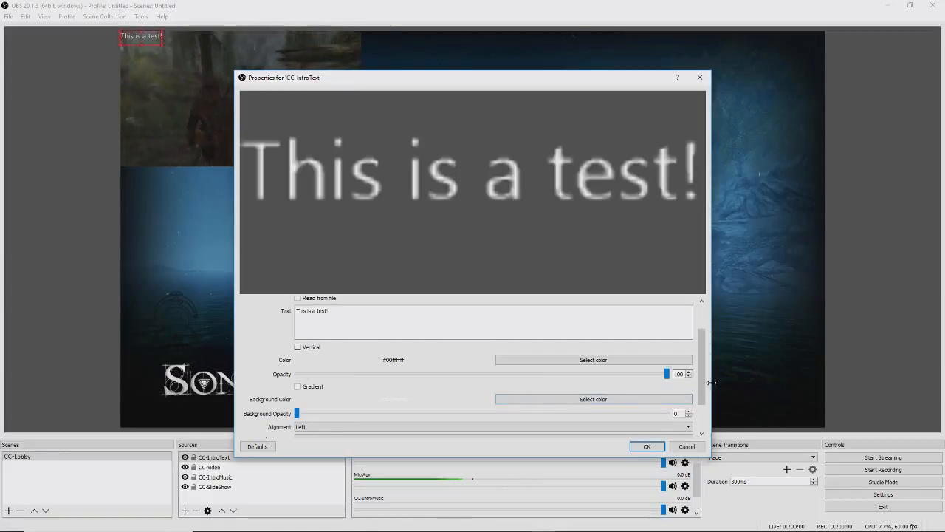
pyautogui.moveTo(703, 397); pyautogui.dragTo(707, 421)
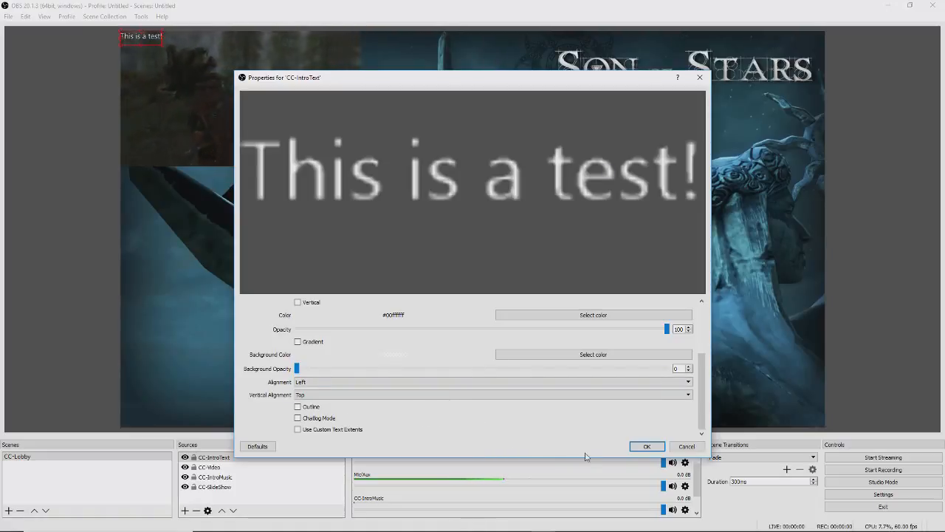
# Step: Accept the text properties, enlarge CC-IntroText to about a quarter of the canvas width in the upper-left corner, and select the slideshow behind it
pyautogui.click(646, 446)
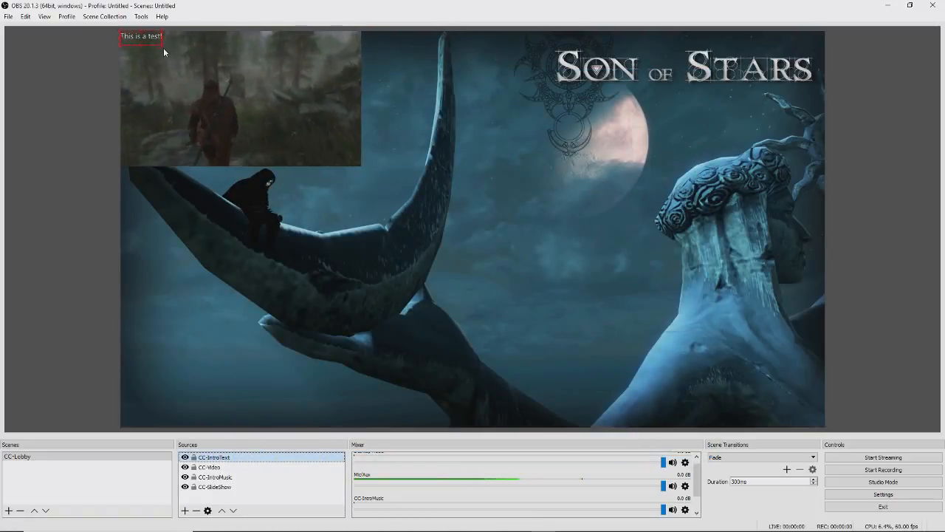
pyautogui.moveTo(162, 44); pyautogui.dragTo(235, 87)
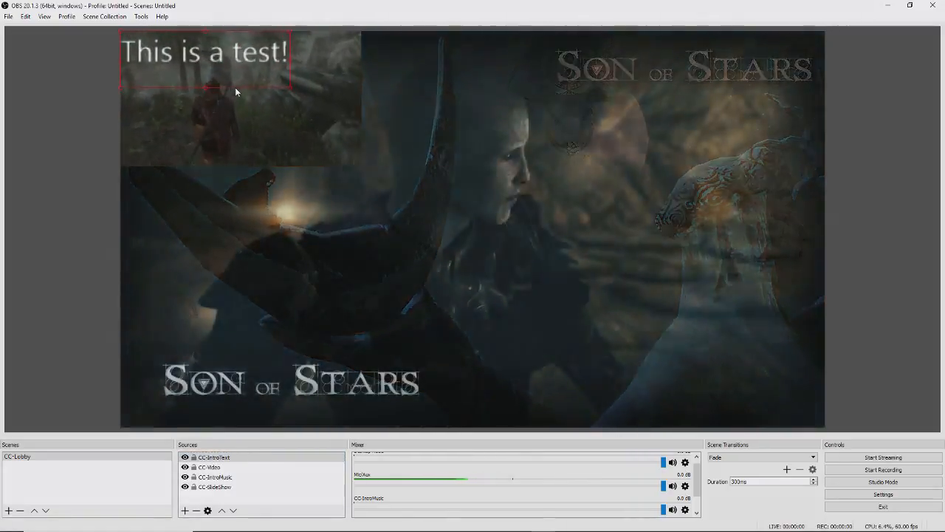
pyautogui.click(443, 151)
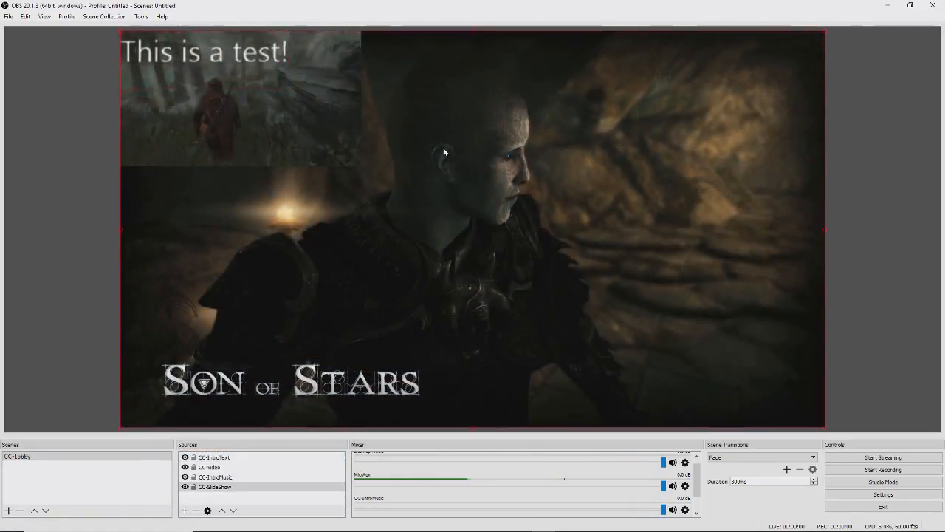
# Step: Select the text, slideshow, video and music sources in turn to examine the area each one covers on the canvas
pyautogui.click(225, 458)
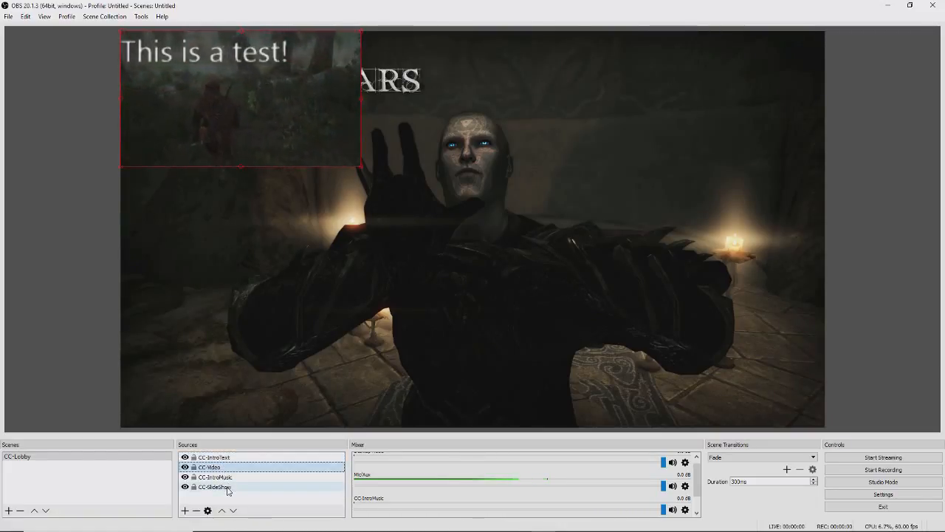
pyautogui.click(227, 487)
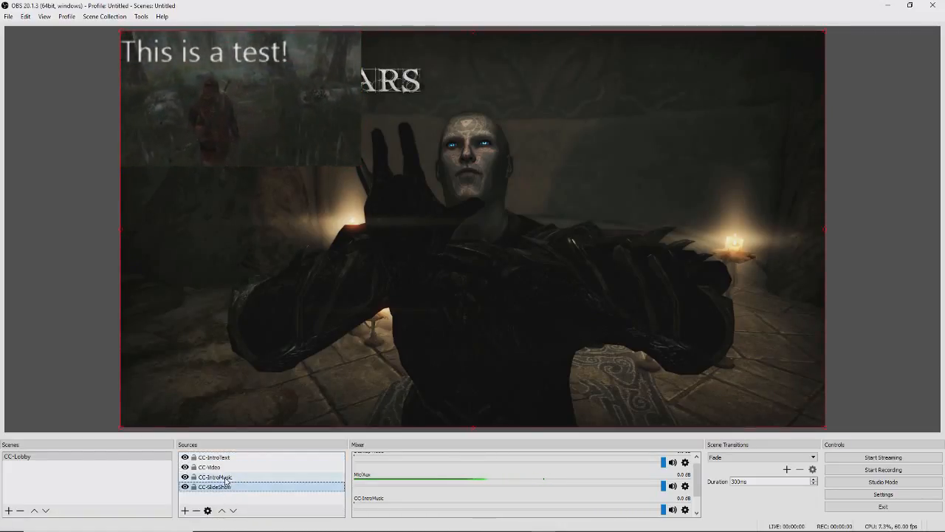
pyautogui.click(219, 468)
pyautogui.click(226, 477)
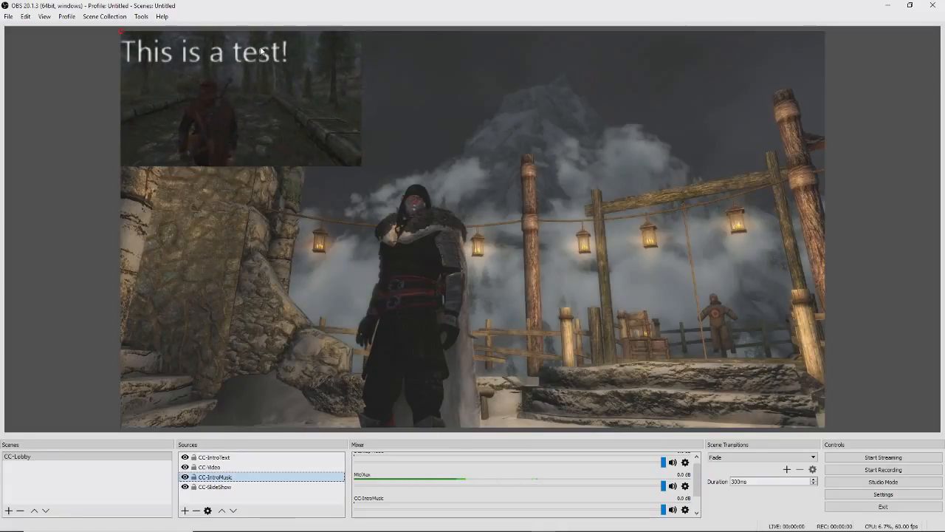
pyautogui.click(325, 232)
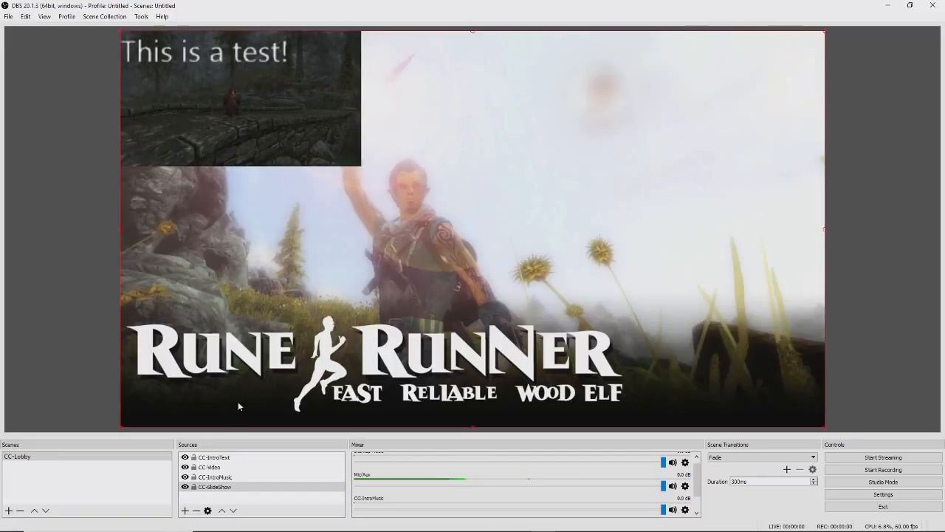
# Step: Move the CC-SlideShow source to the front of the source order
pyautogui.click(213, 488)
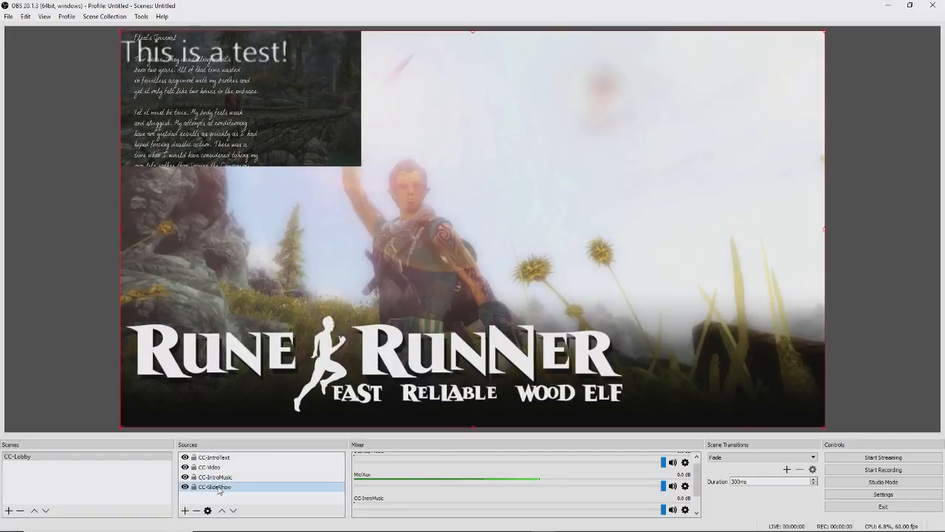
pyautogui.moveTo(217, 490); pyautogui.dragTo(217, 456)
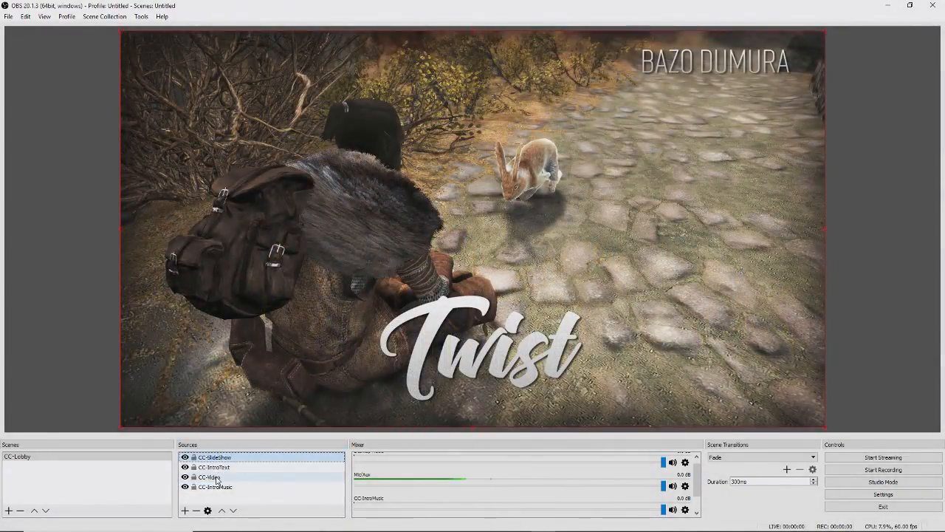
# Step: Bring CC-Video in front of CC-SlideShow and place it against the canvas's right edge, slightly above mid-height
pyautogui.click(217, 477)
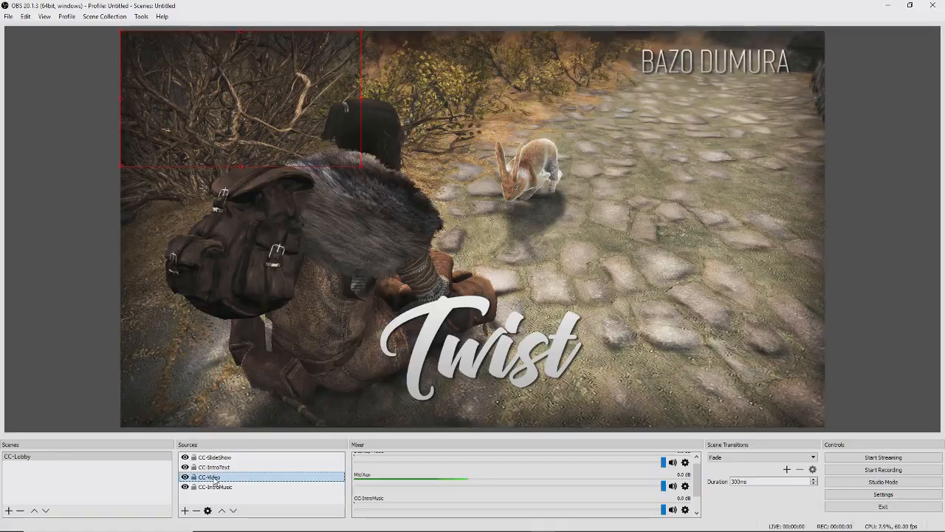
pyautogui.moveTo(214, 479); pyautogui.dragTo(220, 459)
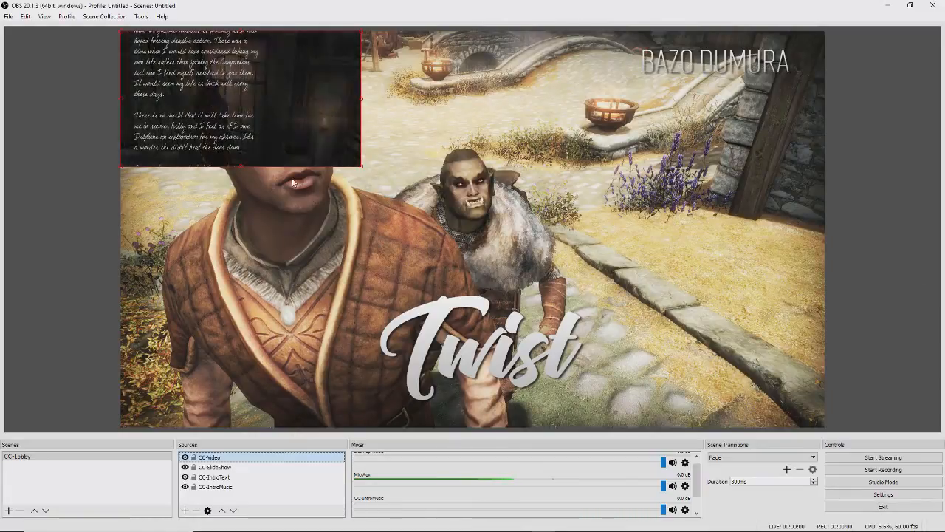
pyautogui.moveTo(310, 126); pyautogui.dragTo(753, 219)
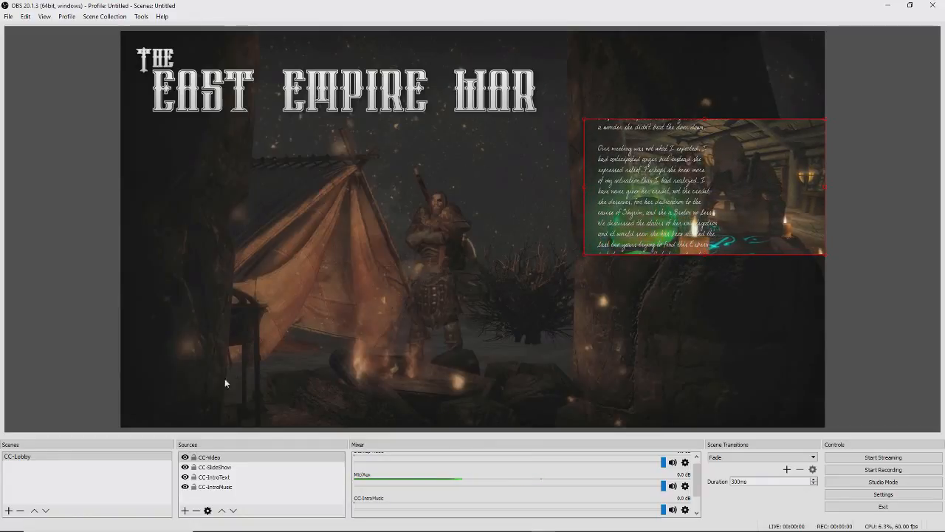
# Step: Add a new Game Capture source named ElGato to the CC-Lobby scene
pyautogui.click(184, 510)
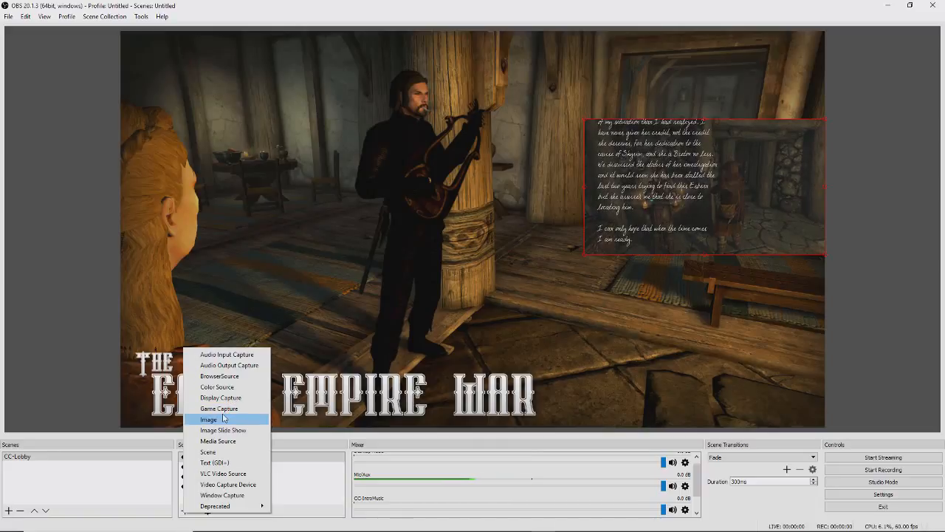
pyautogui.click(219, 409)
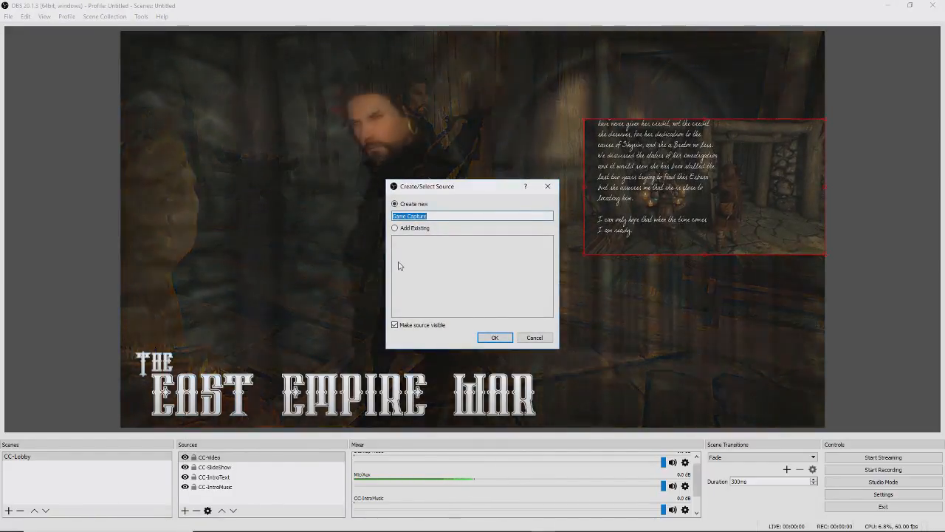
pyautogui.write('ElCatol')
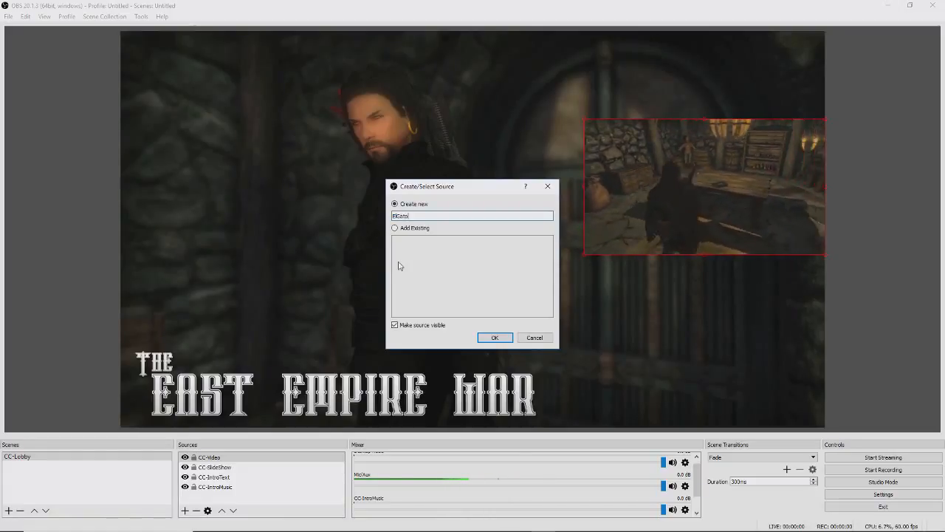
pyautogui.press('BackSpace')
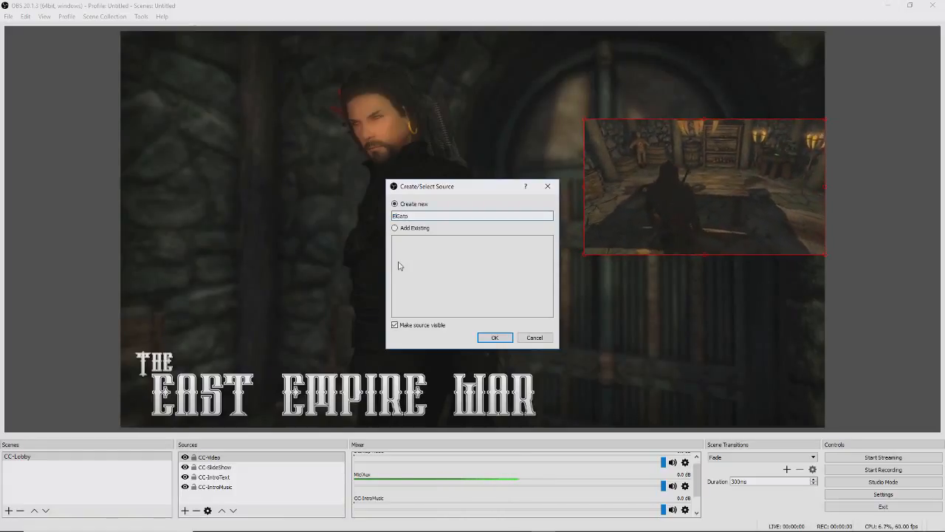
pyautogui.press('BackSpace')
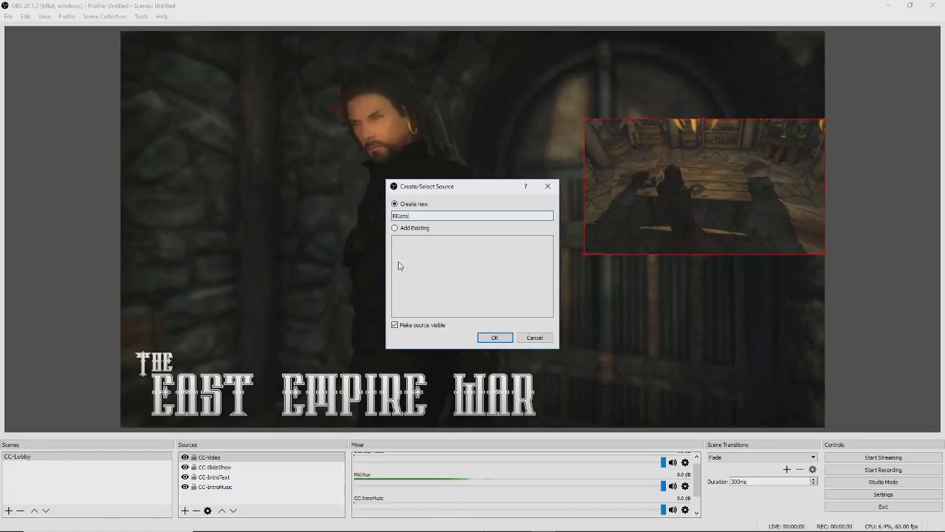
pyautogui.click(497, 338)
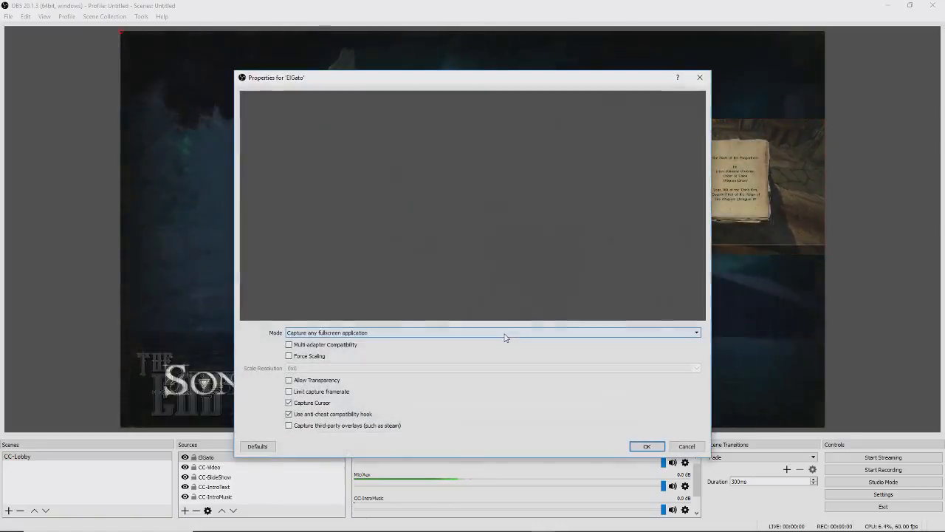
# Step: Review the capture modes available for the ElGato source and leave its properties without changing them
pyautogui.click(697, 334)
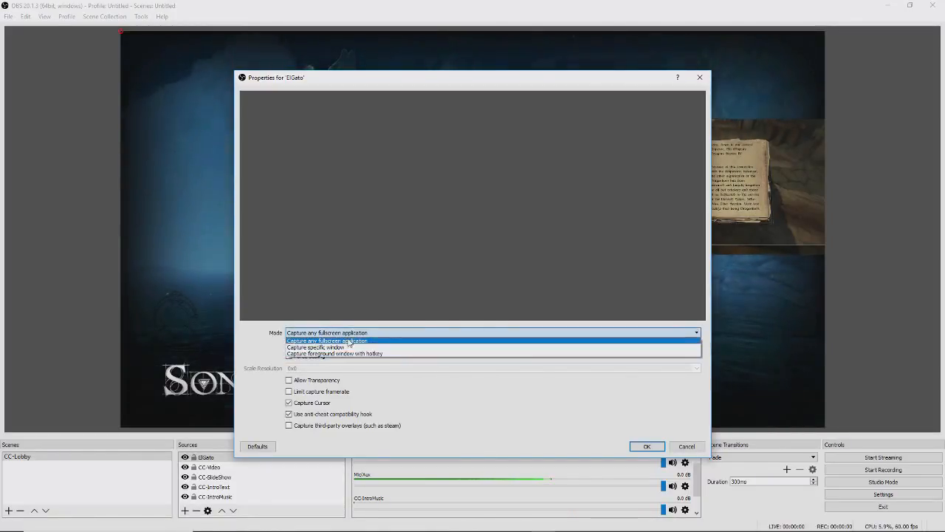
pyautogui.click(382, 368)
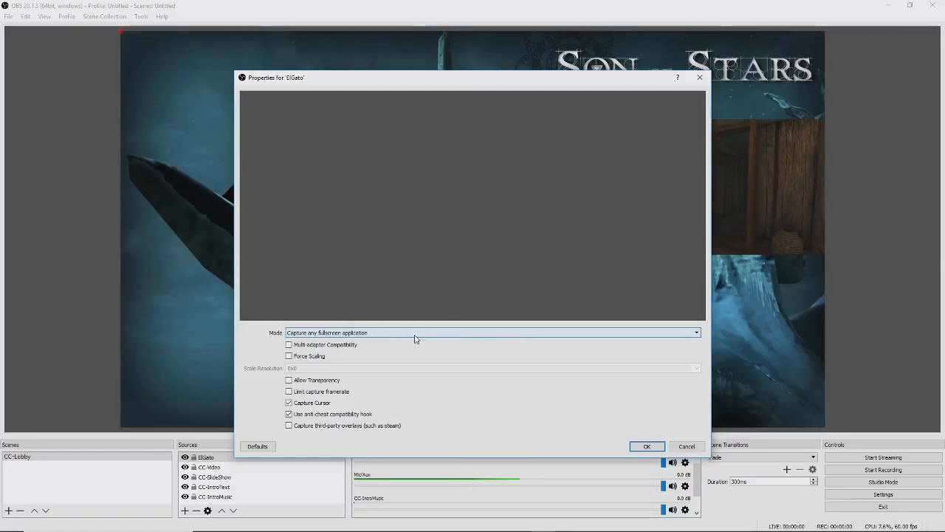
pyautogui.click(686, 447)
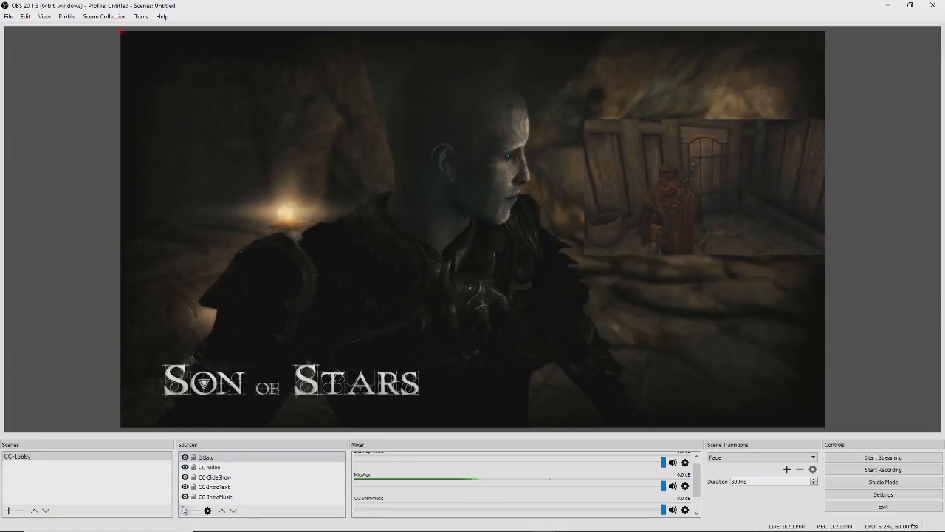
# Step: Add a Window Capture source with its default name, review the capturable windows, and accept the Windows Default Lock Screen window
pyautogui.click(185, 510)
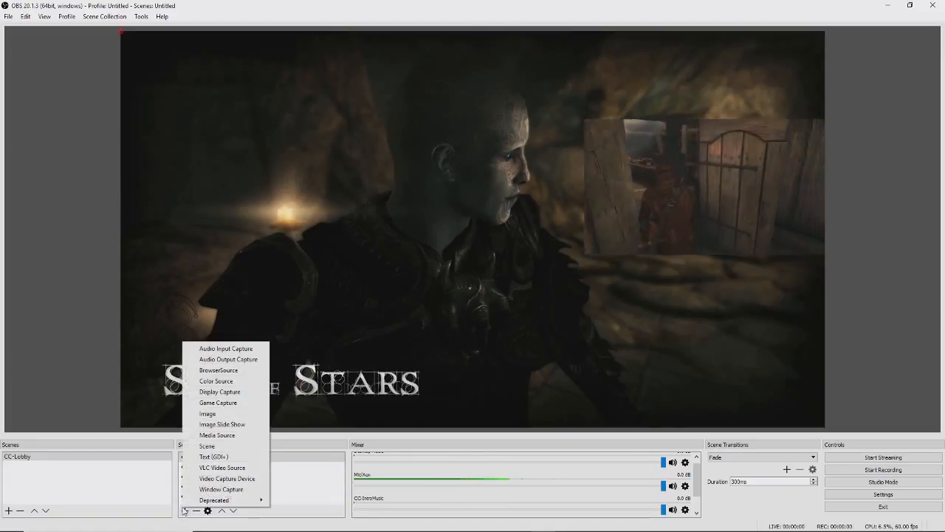
pyautogui.click(221, 488)
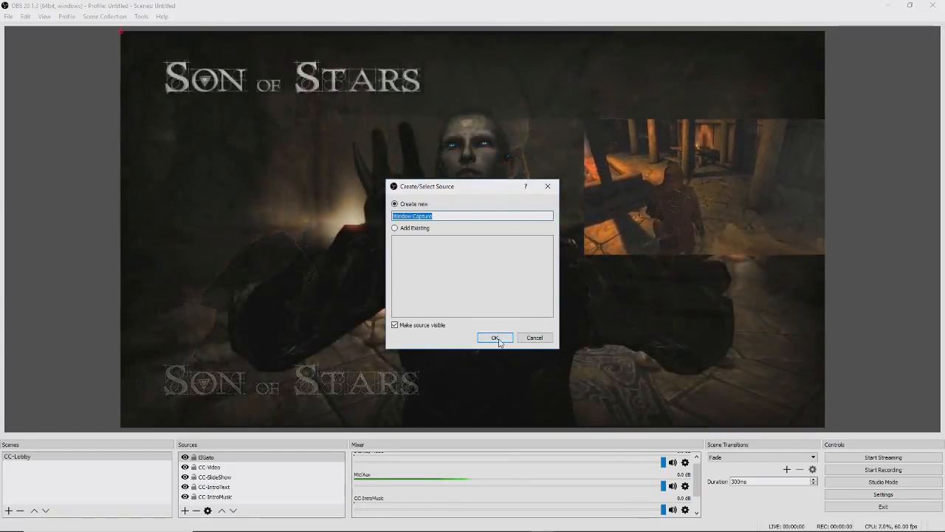
pyautogui.click(497, 338)
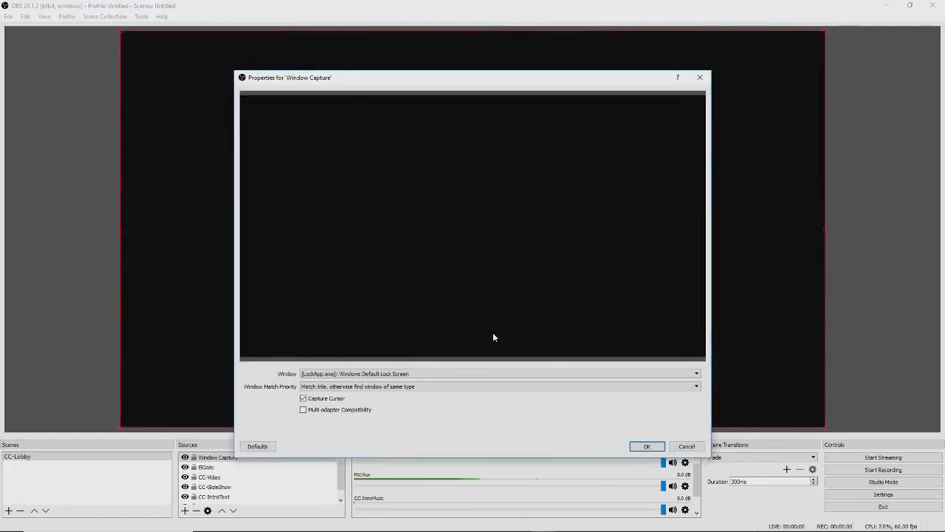
pyautogui.click(443, 374)
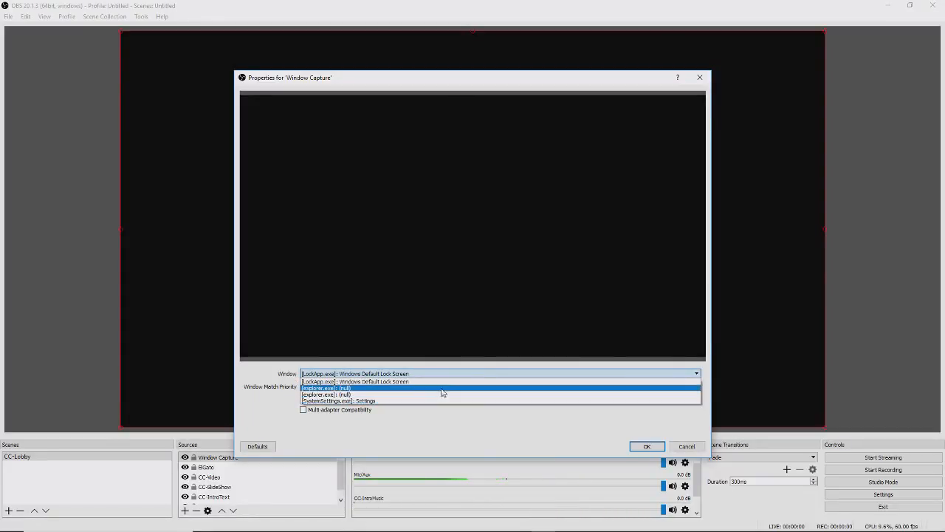
pyautogui.click(655, 416)
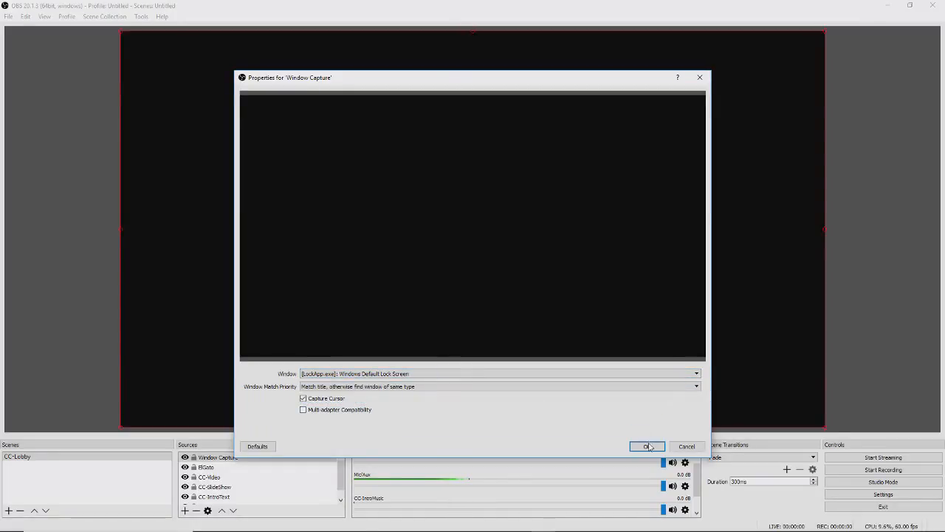
pyautogui.click(647, 446)
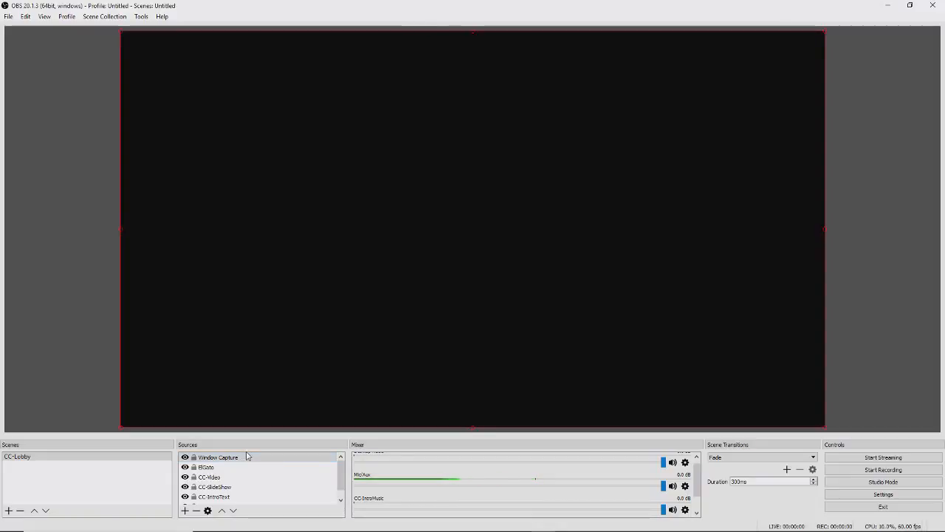
# Step: Try moving and resizing the Window Capture source on the canvas, leaving it shifted partly beyond the canvas's left edge
pyautogui.moveTo(826, 428); pyautogui.dragTo(452, 142)
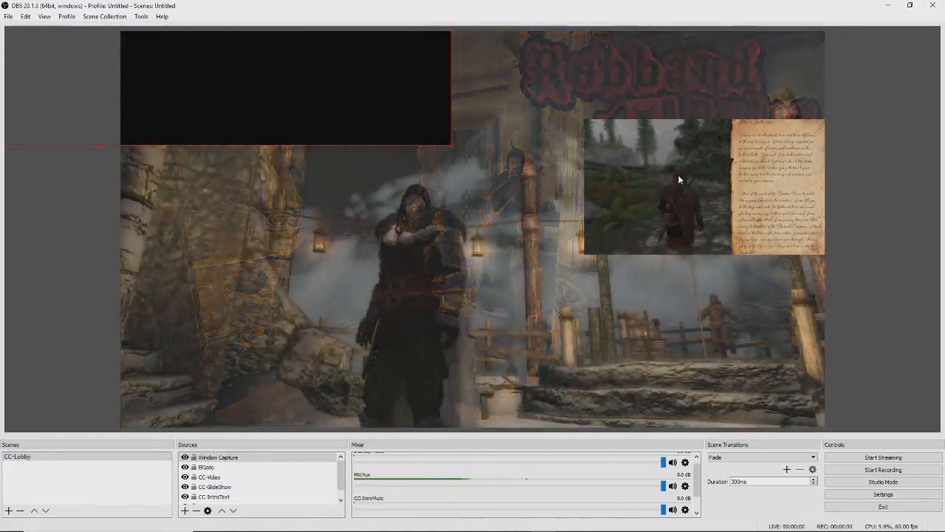
pyautogui.moveTo(374, 145); pyautogui.dragTo(745, 401)
pyautogui.moveTo(838, 429); pyautogui.dragTo(828, 425)
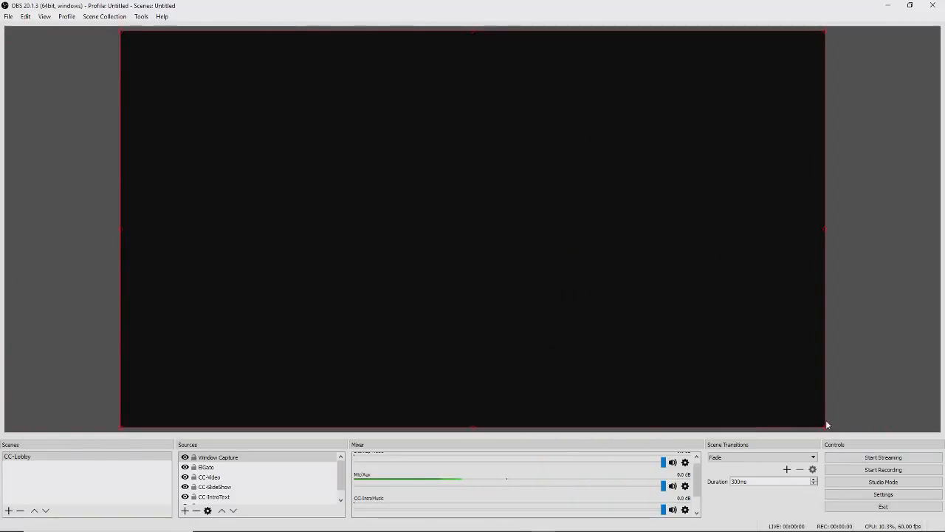
pyautogui.click(826, 427)
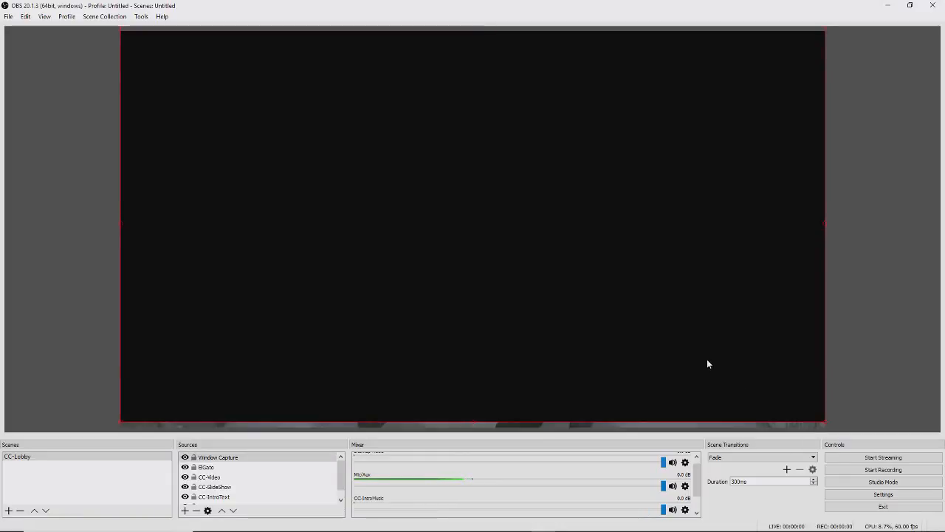
pyautogui.moveTo(707, 362); pyautogui.dragTo(614, 334)
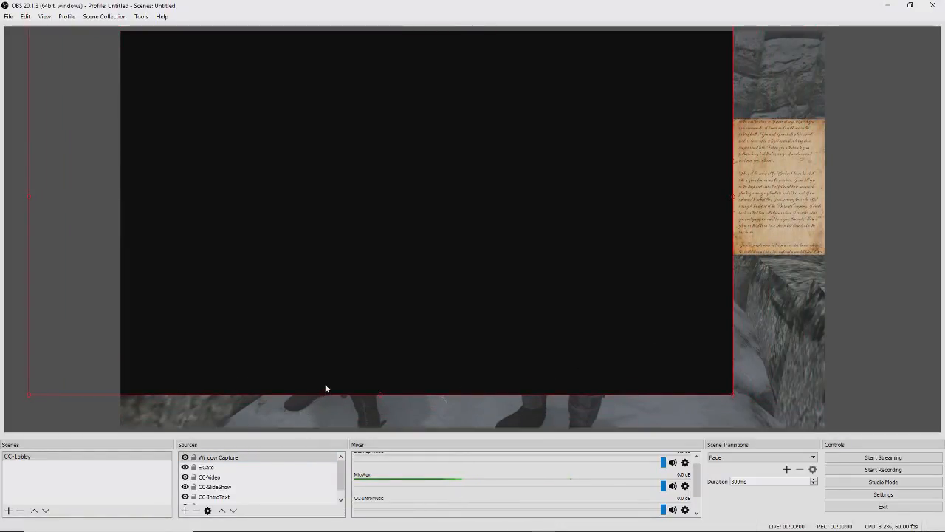
# Step: Remove the Window Capture source from the CC-Lobby scene
pyautogui.click(219, 458)
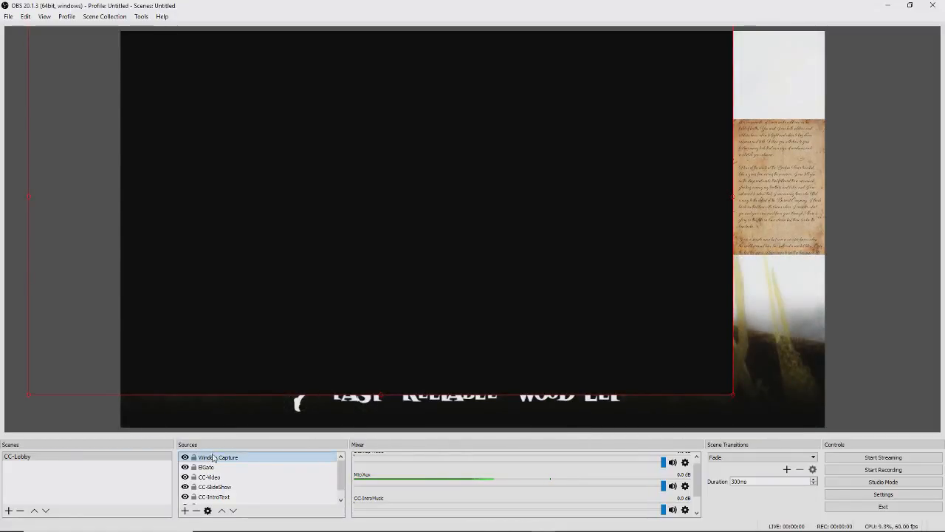
pyautogui.rightClick(213, 461)
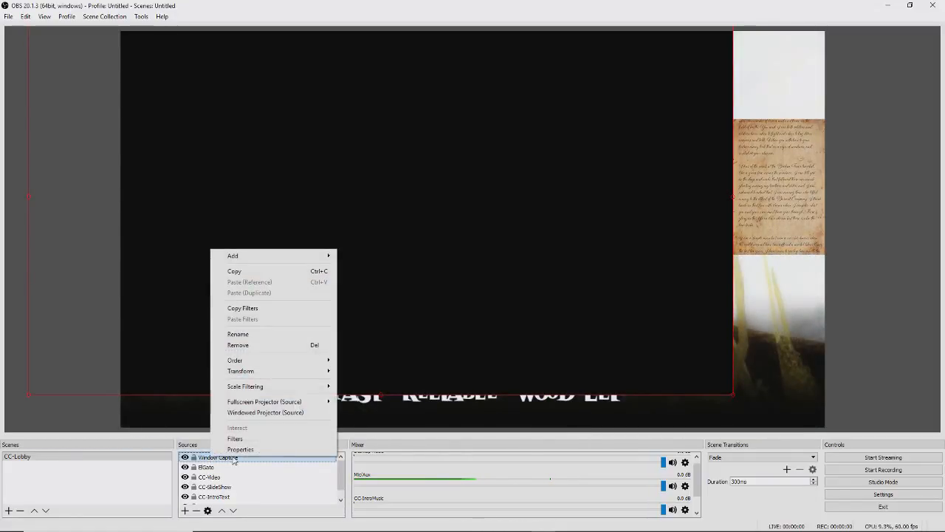
pyautogui.click(243, 346)
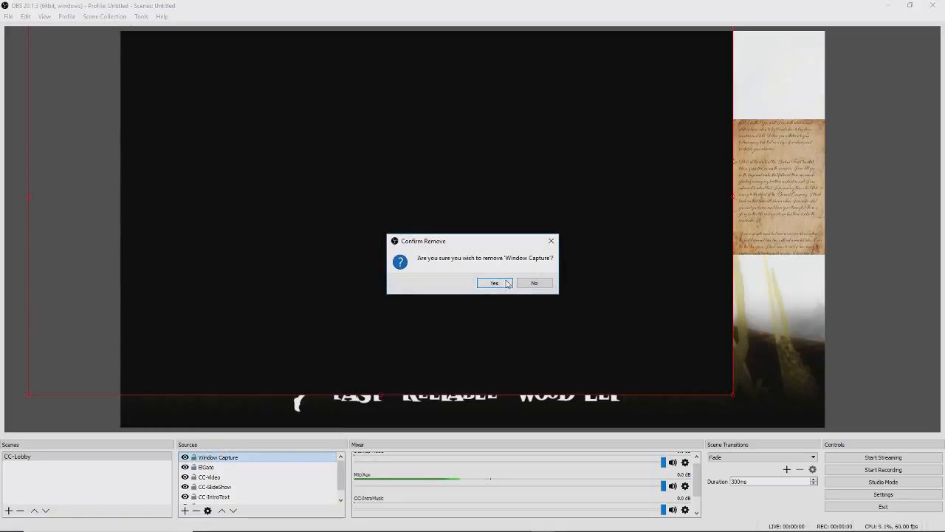
pyautogui.click(494, 283)
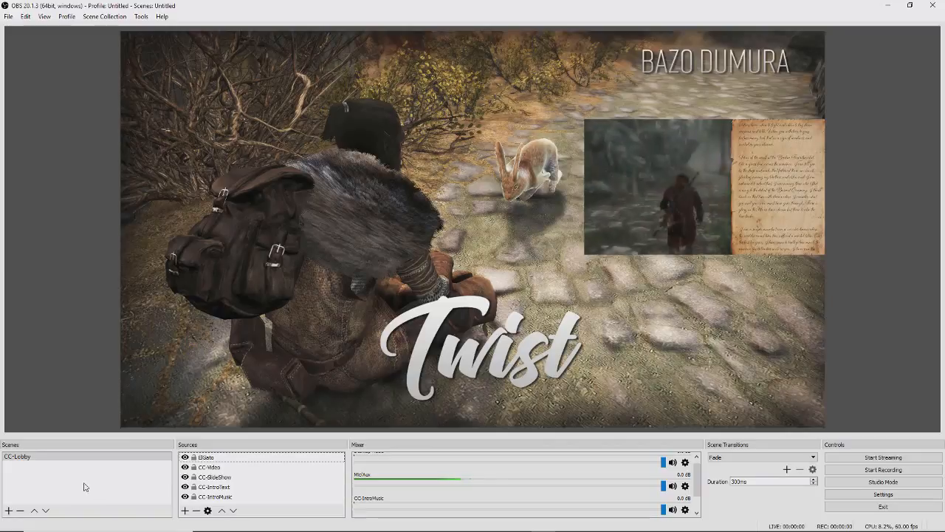
# Step: Add a new scene named CC-Main
pyautogui.click(74, 484)
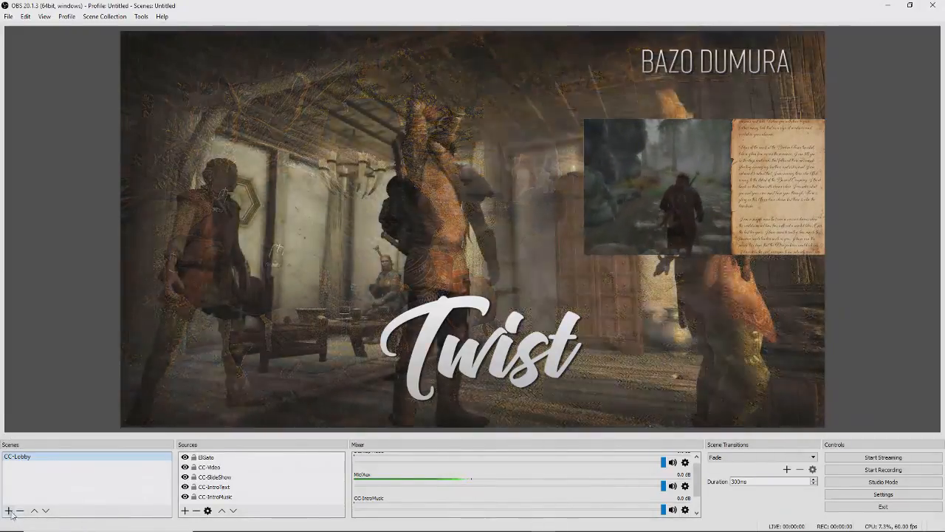
pyautogui.click(9, 510)
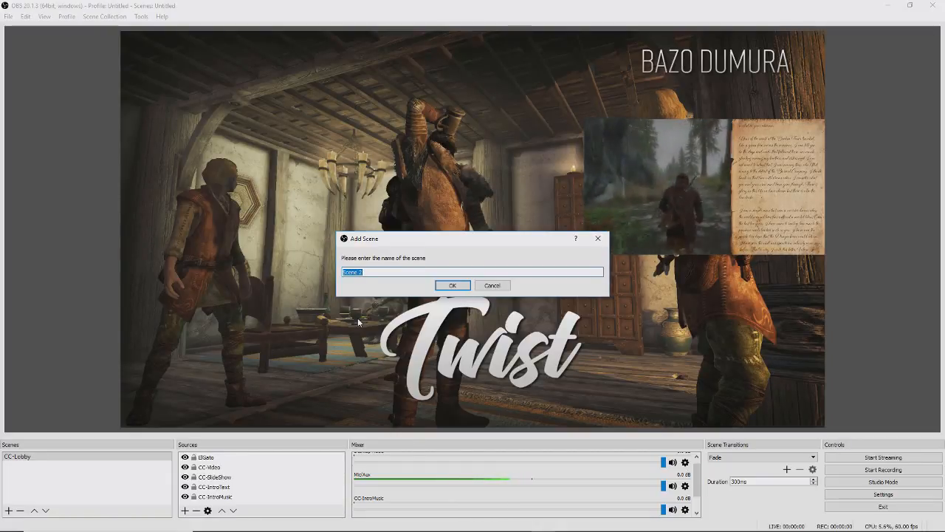
pyautogui.write('CC-')
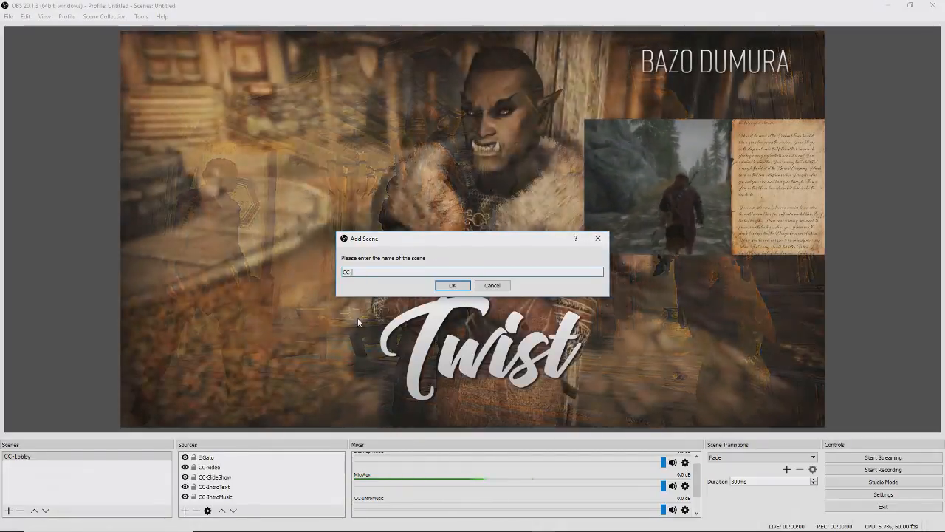
pyautogui.write('Main')
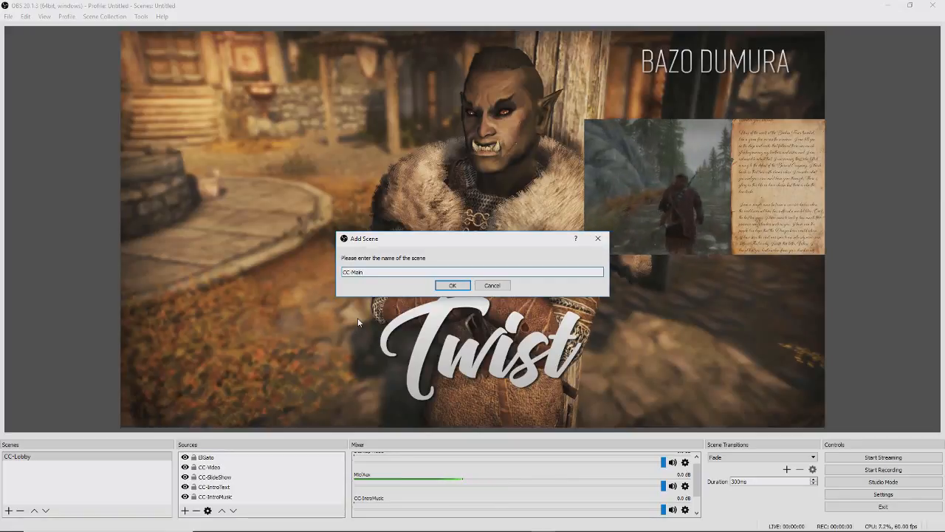
pyautogui.click(453, 285)
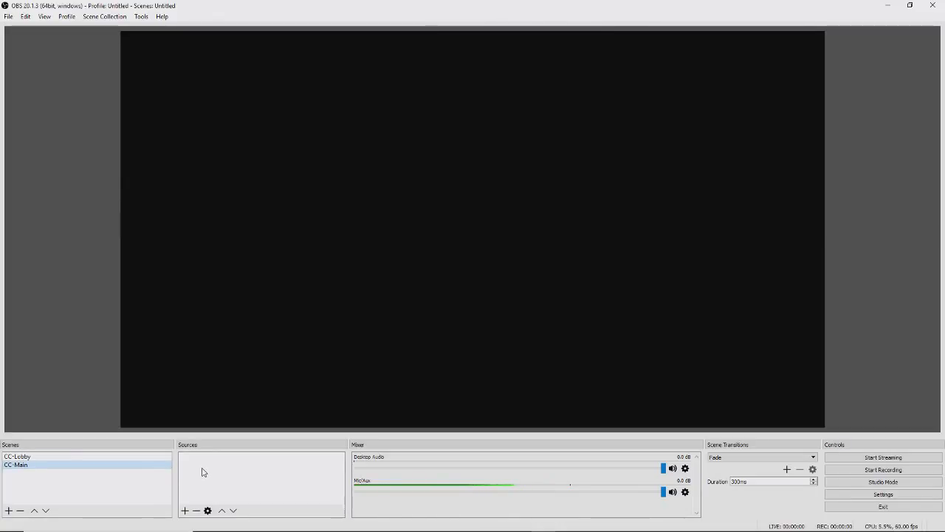
# Step: Add the existing CC-SlideShow source to the CC-Main scene as an Image Slide Show, keeping it visible
pyautogui.click(185, 511)
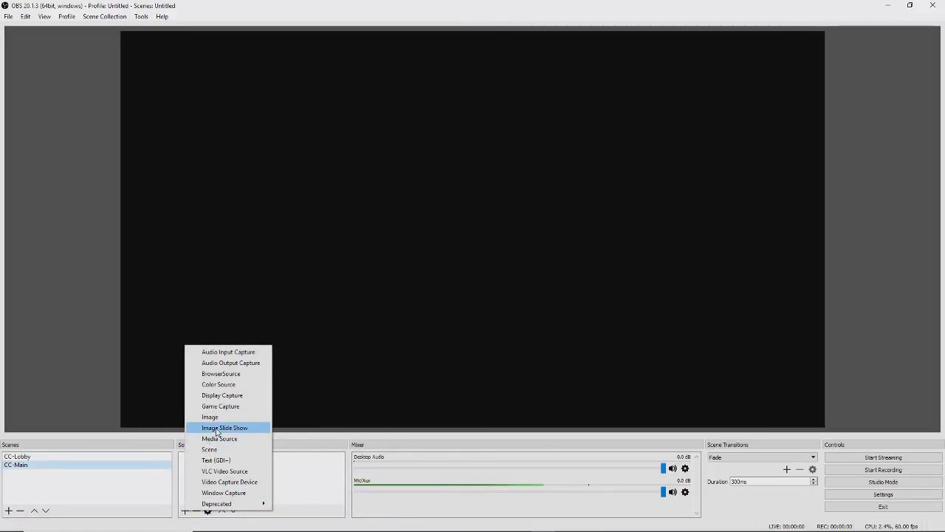
pyautogui.click(218, 428)
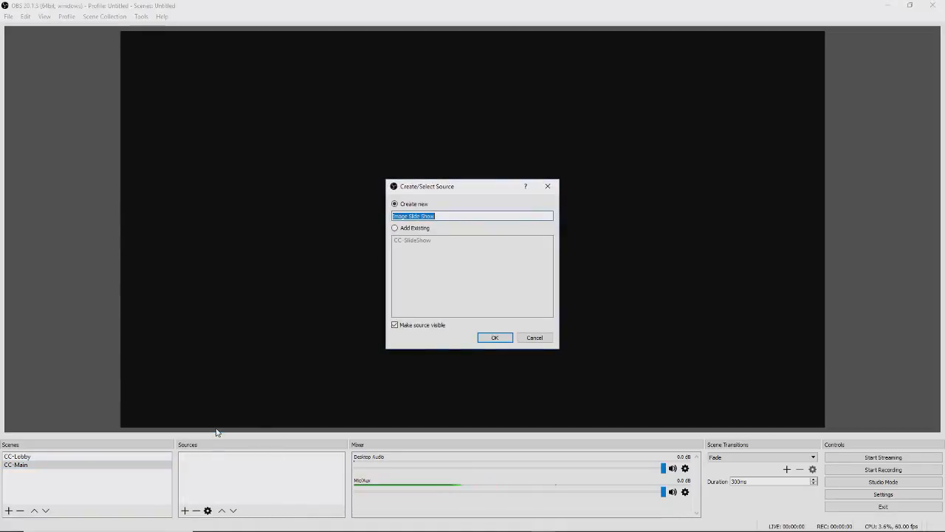
pyautogui.click(396, 229)
pyautogui.click(411, 241)
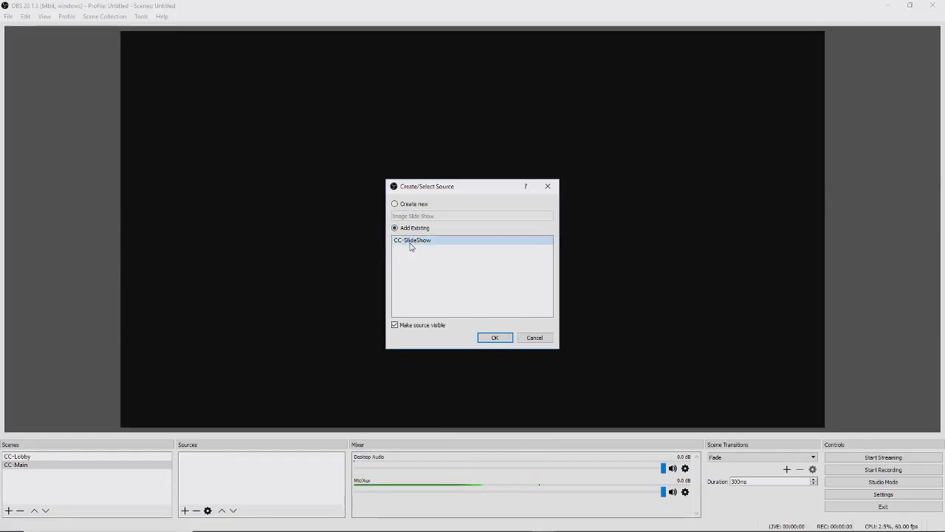
pyautogui.click(493, 337)
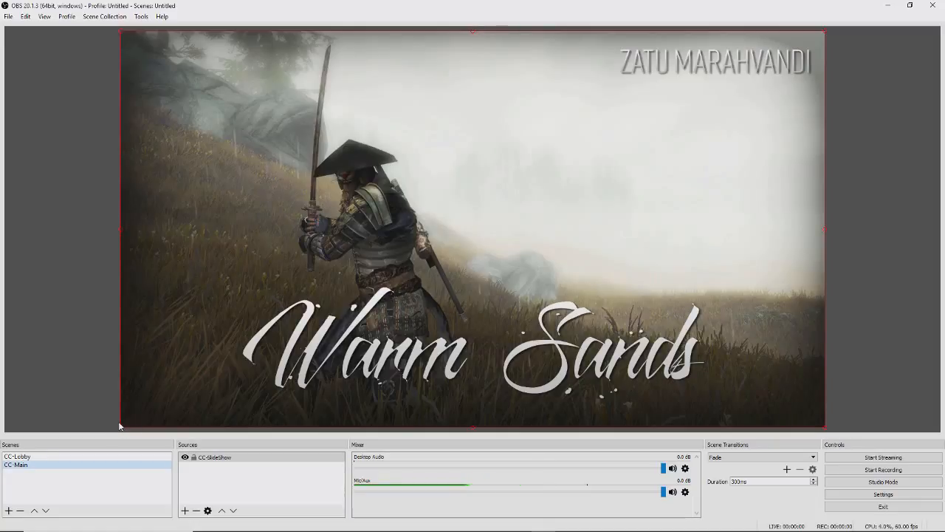
# Step: Try shrinking the slideshow toward the canvas's upper-right corner, enlarge it back to fill the canvas, and deselect it
pyautogui.moveTo(122, 426); pyautogui.dragTo(434, 270)
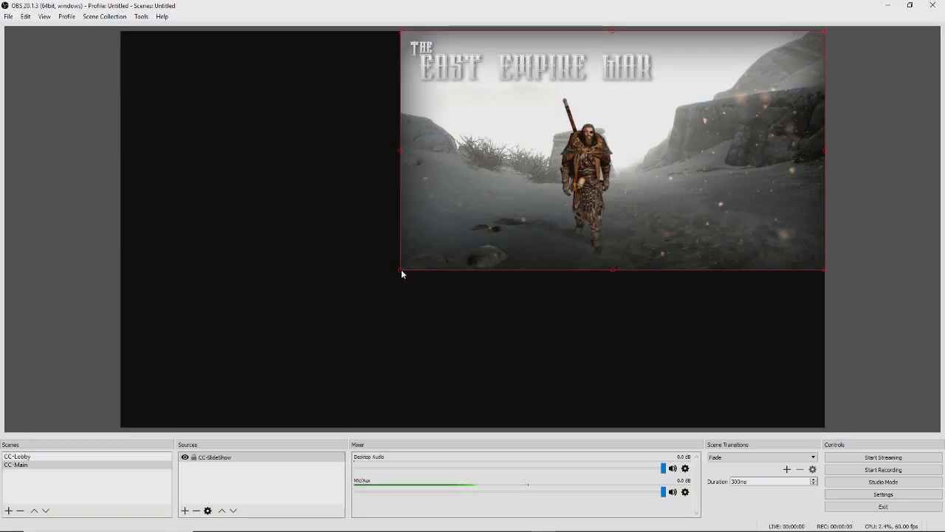
pyautogui.moveTo(401, 271); pyautogui.dragTo(180, 427)
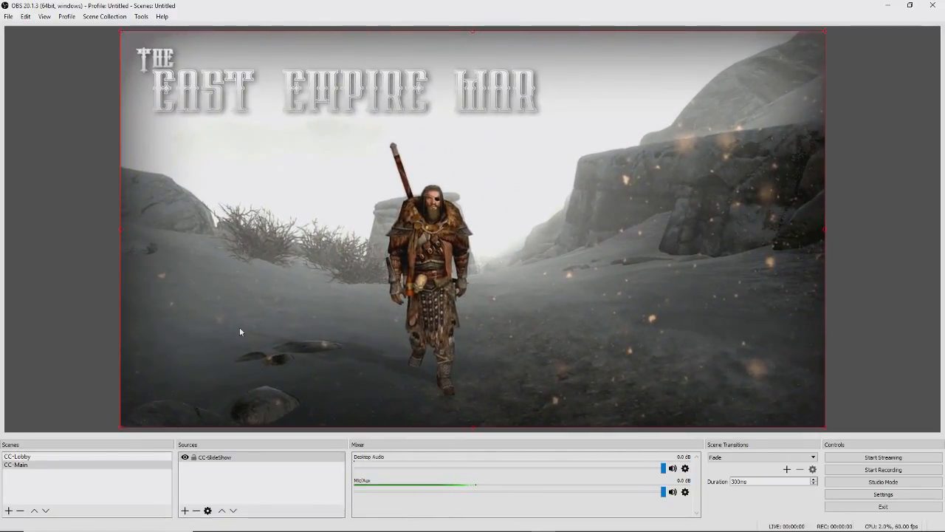
pyautogui.click(46, 322)
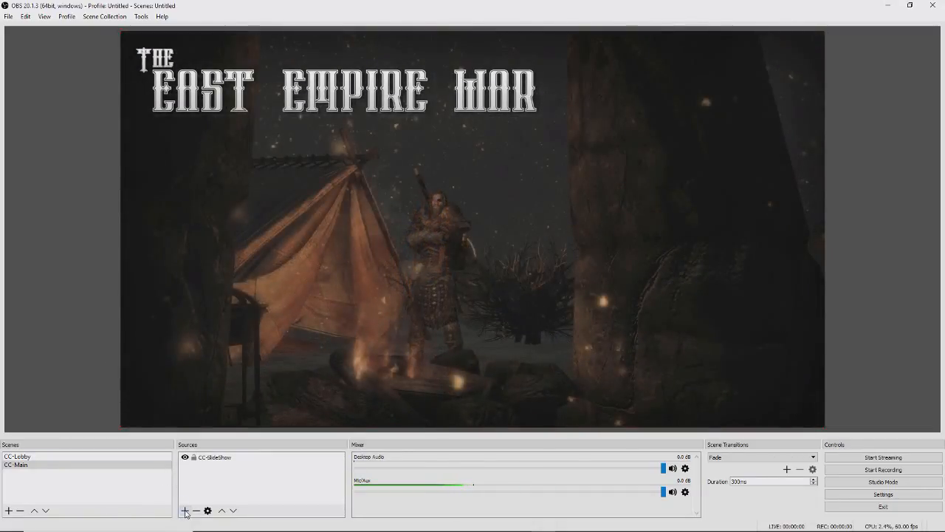
# Step: Add a Video Capture Device source with its default name to CC-Main and accept its properties without choosing a device
pyautogui.click(185, 511)
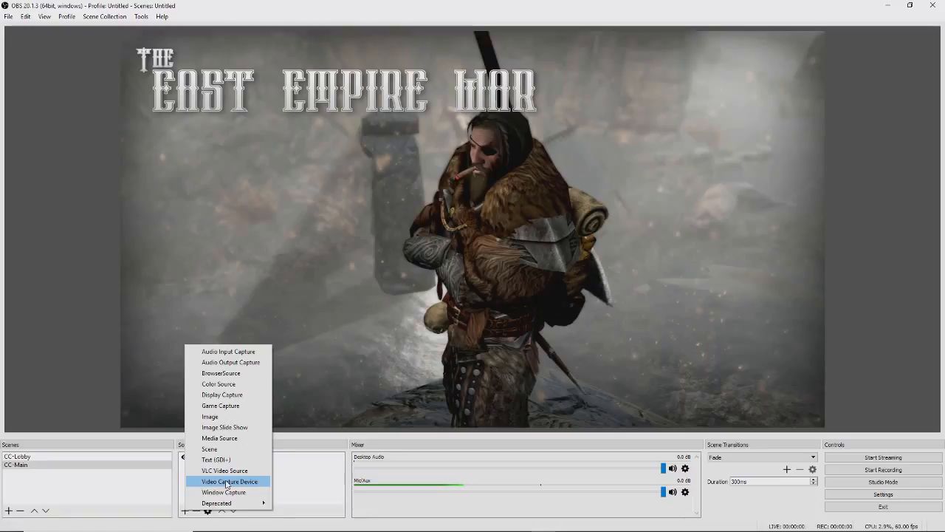
pyautogui.click(227, 483)
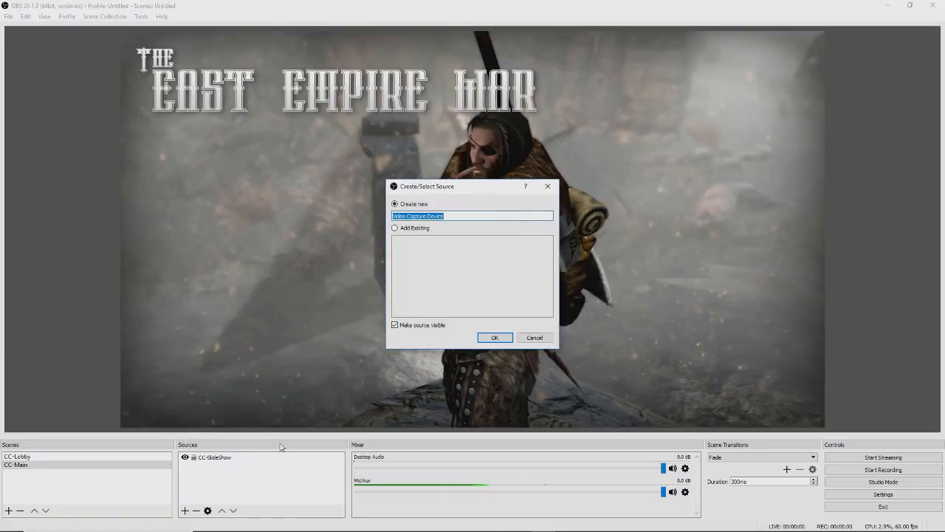
pyautogui.click(494, 338)
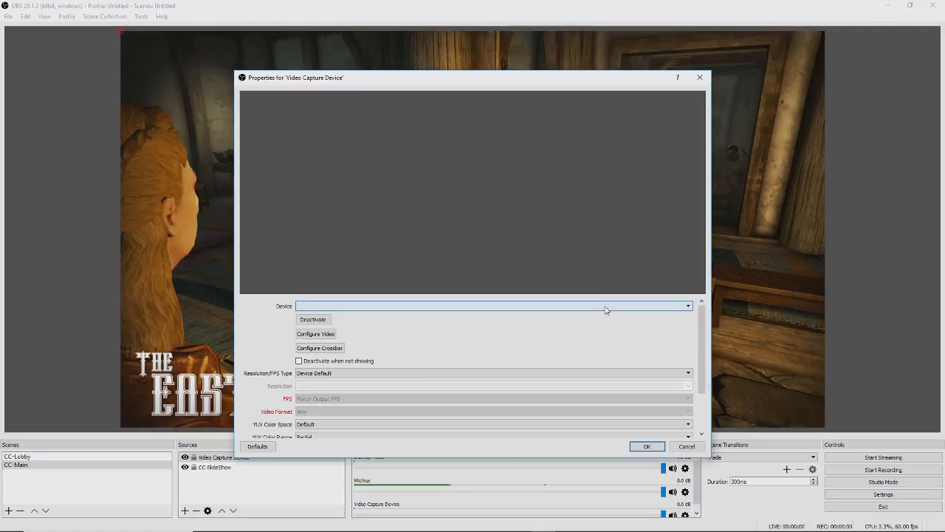
pyautogui.click(641, 446)
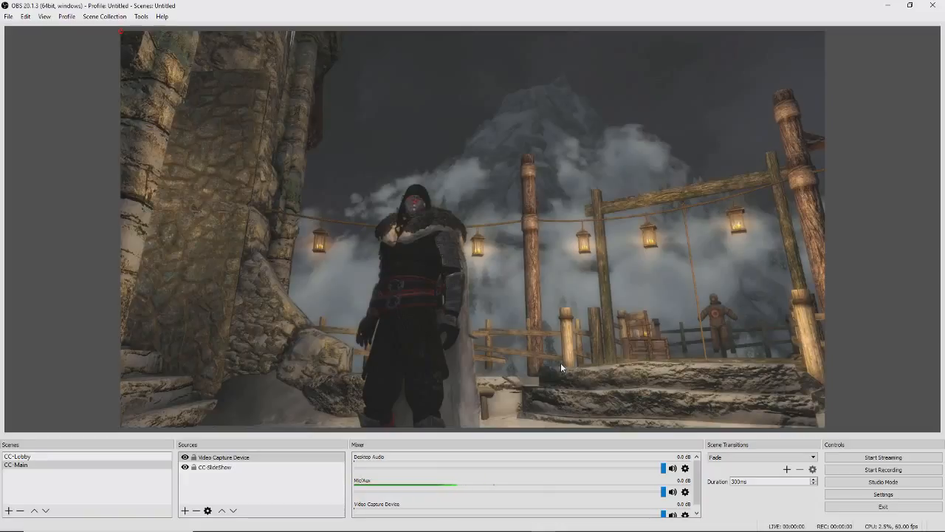
# Step: Enable Studio Mode and switch the preview between the CC-Main and CC-Lobby scenes, ending on CC-Lobby
pyautogui.click(875, 484)
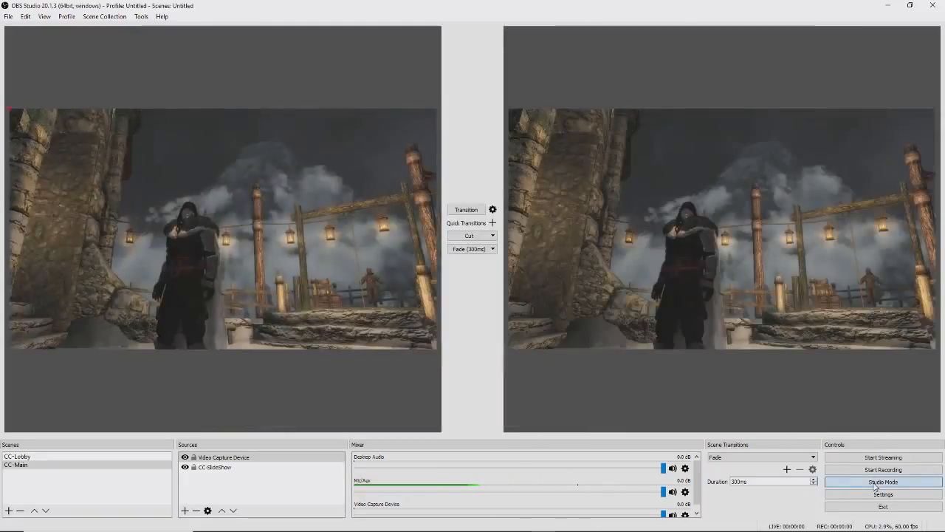
pyautogui.click(94, 458)
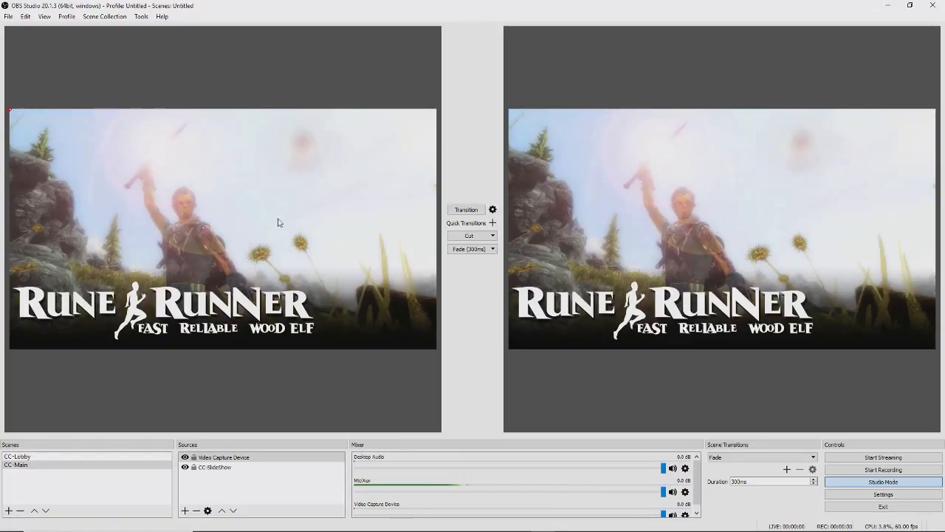
pyautogui.click(54, 458)
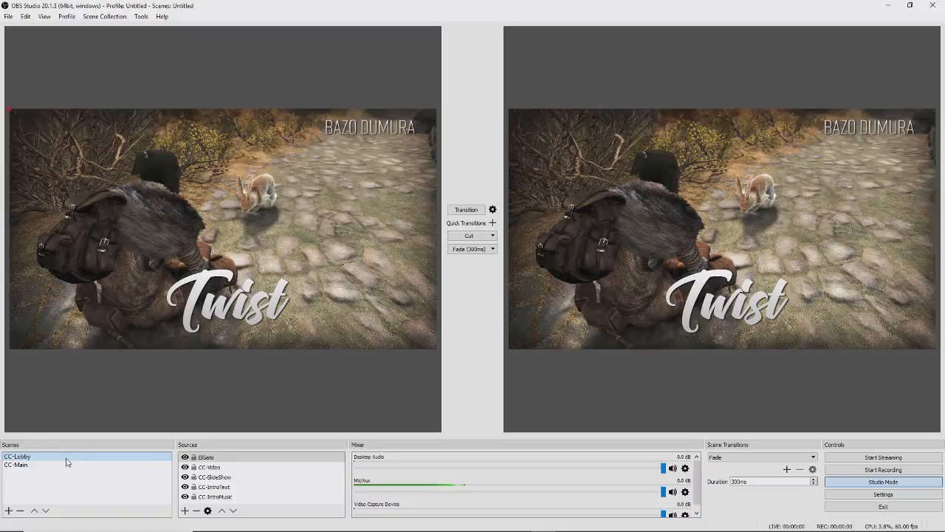
pyautogui.click(49, 465)
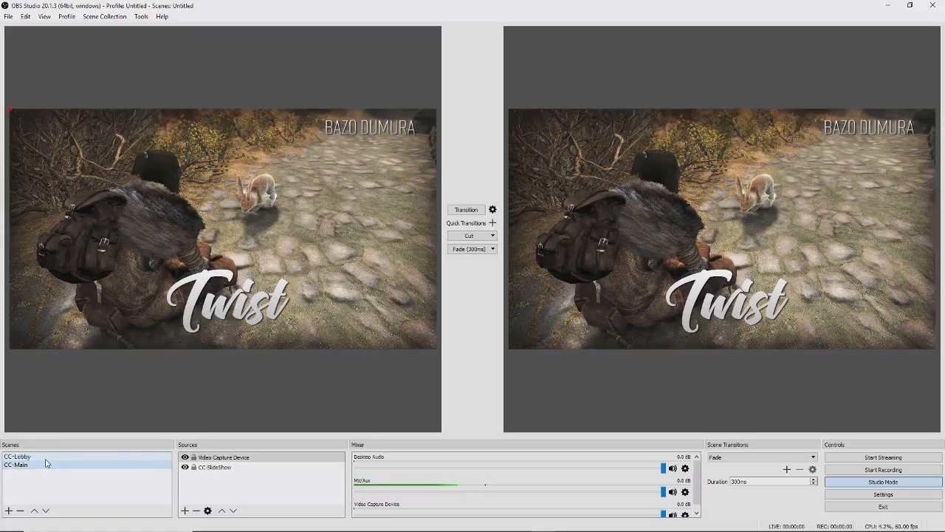
pyautogui.click(46, 457)
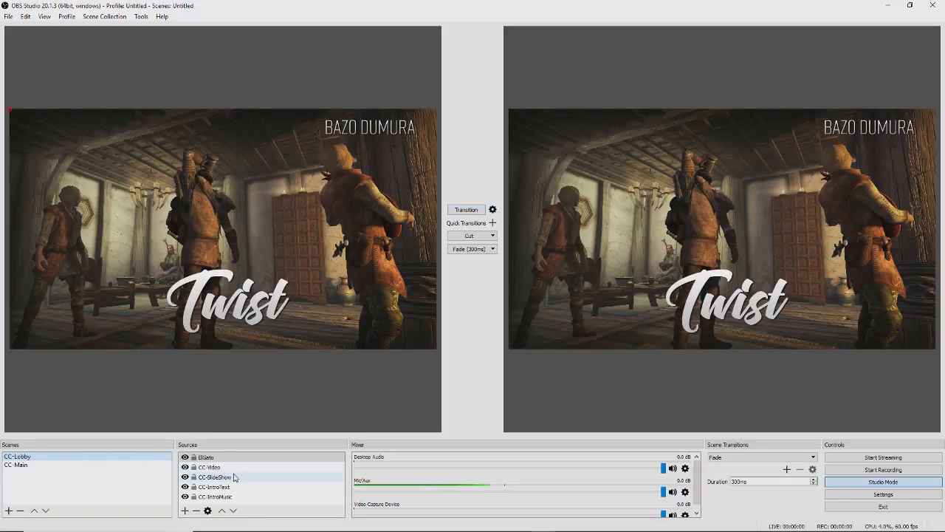
# Step: Move the CC-SlideShow source to the bottom of CC-Lobby's source order, below CC-IntroMusic
pyautogui.click(215, 460)
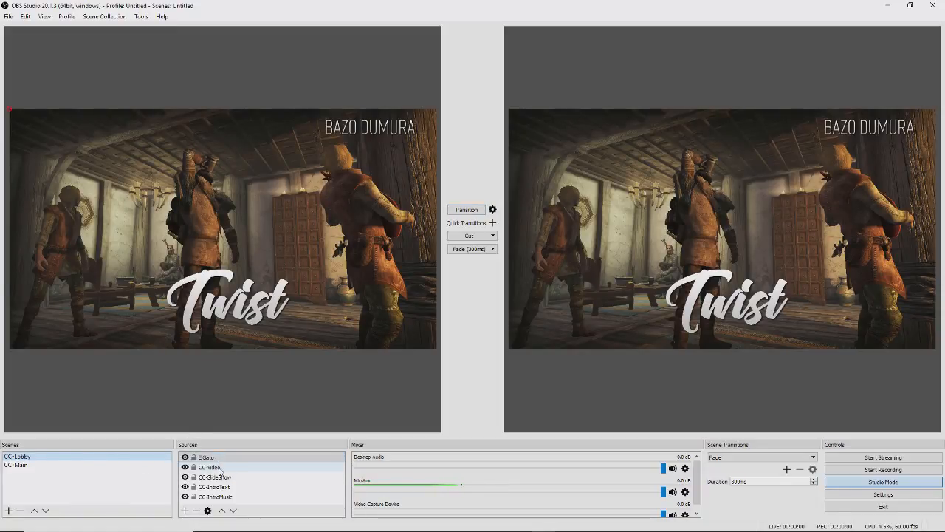
pyautogui.click(220, 467)
pyautogui.click(220, 477)
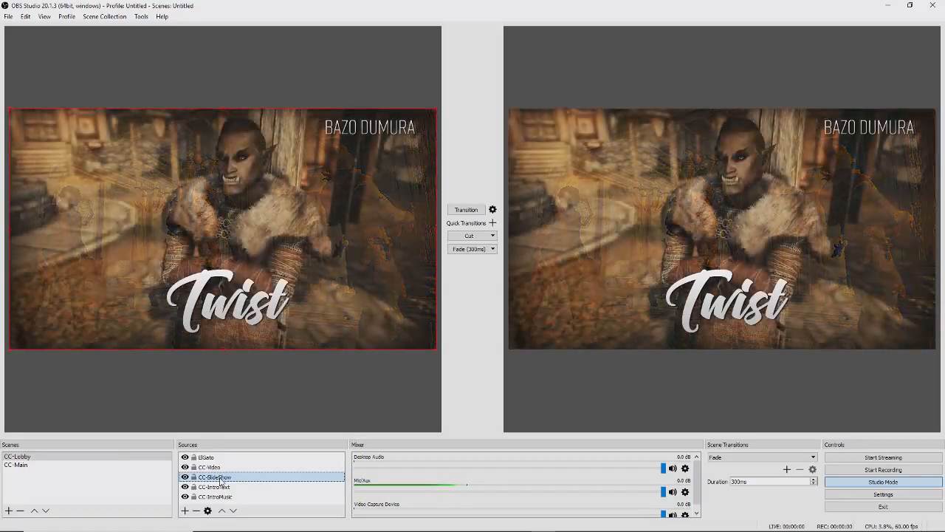
pyautogui.moveTo(220, 481); pyautogui.dragTo(223, 501)
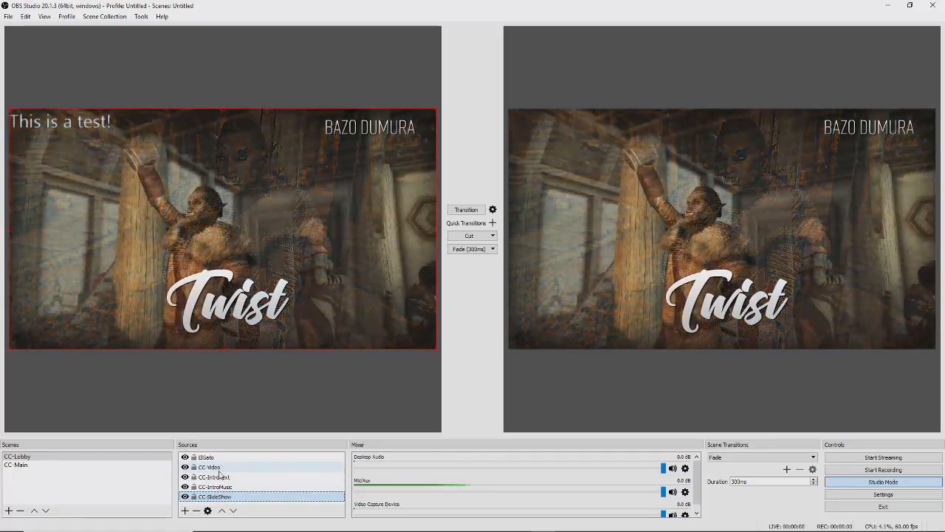
# Step: Remove the ElGato source from the CC-Lobby scene
pyautogui.click(219, 468)
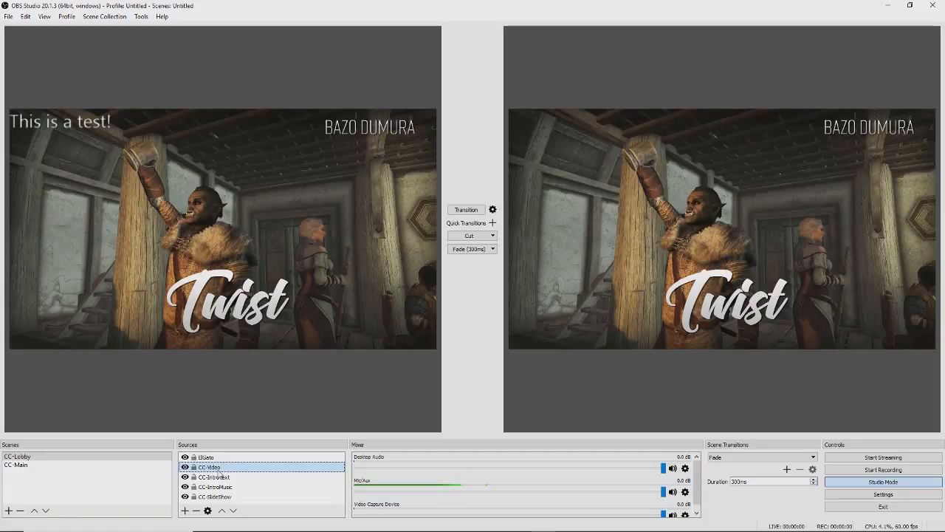
pyautogui.click(210, 458)
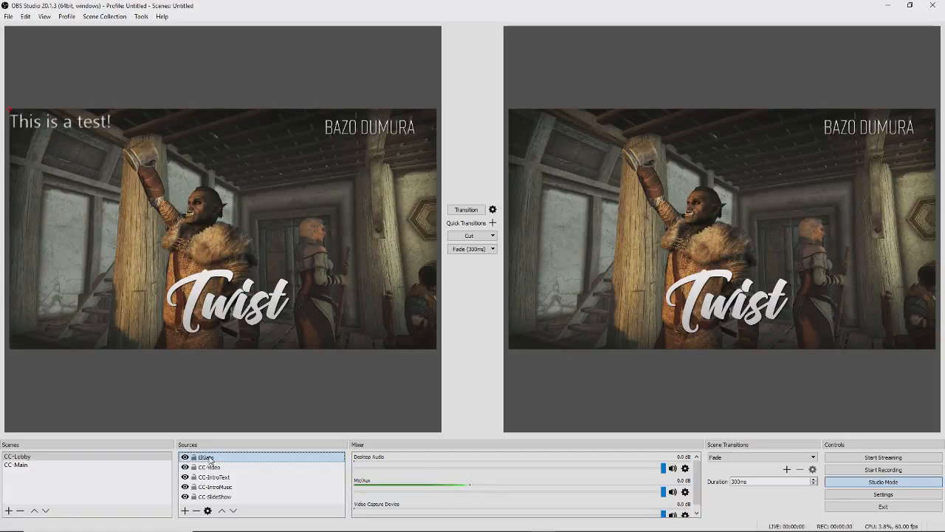
pyautogui.click(195, 510)
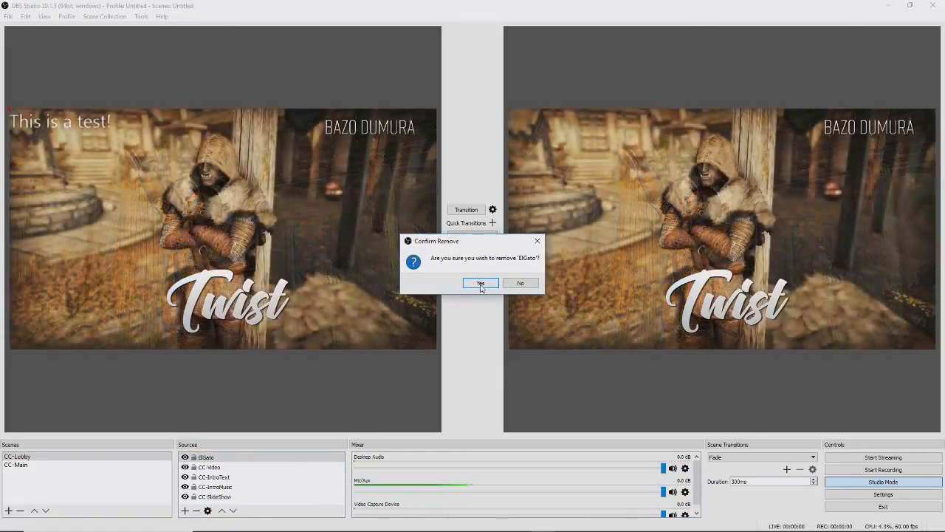
pyautogui.click(482, 284)
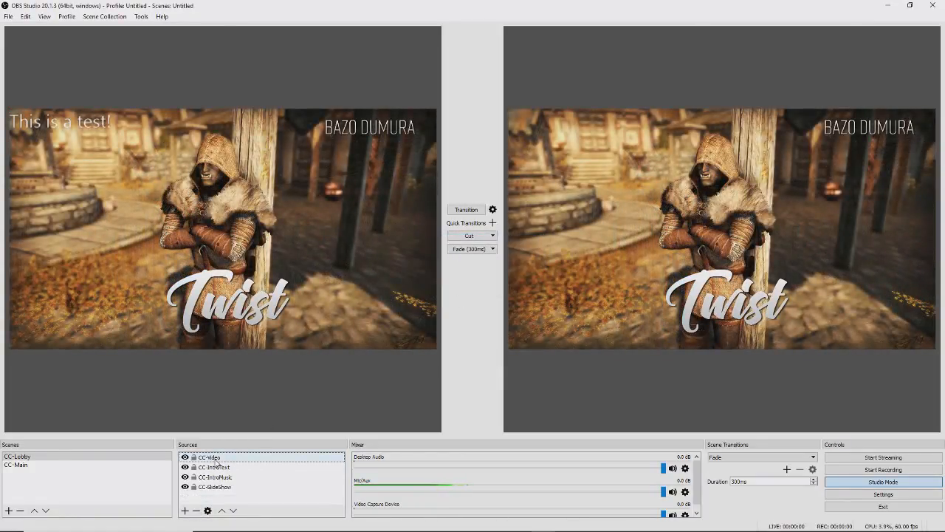
# Step: Turn on looping for the CC-Video source and accept its properties
pyautogui.click(214, 458)
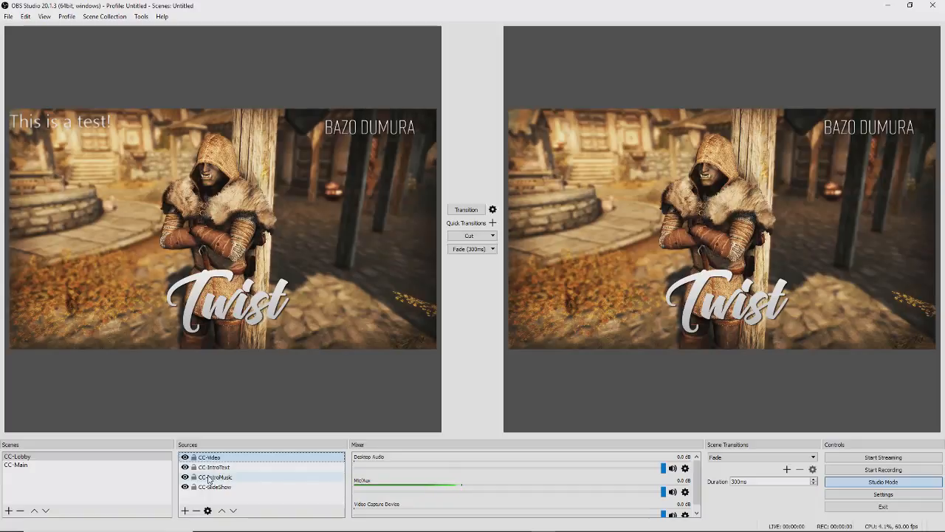
pyautogui.doubleClick(215, 459)
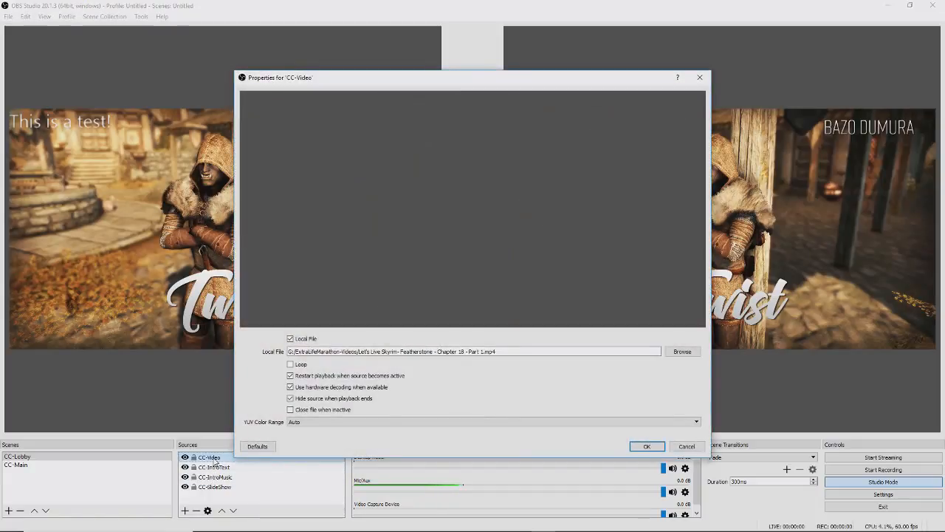
pyautogui.click(289, 365)
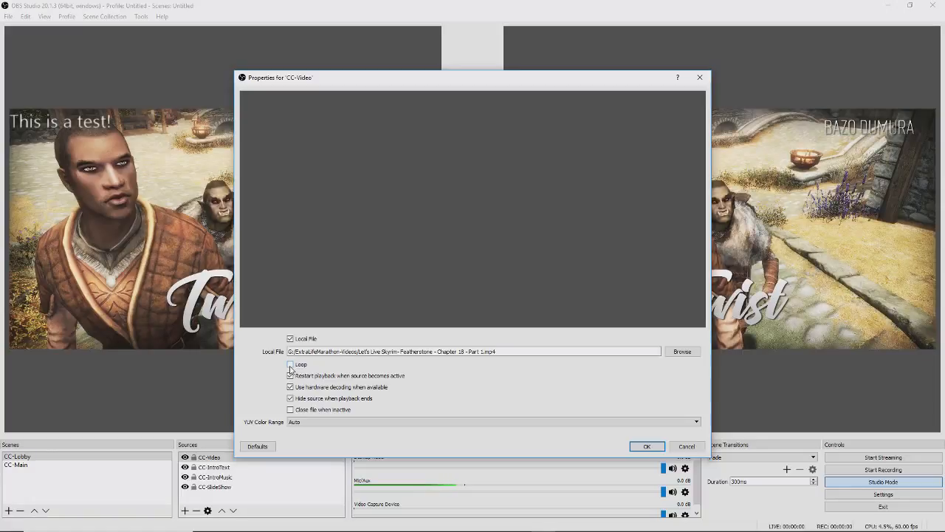
pyautogui.click(646, 447)
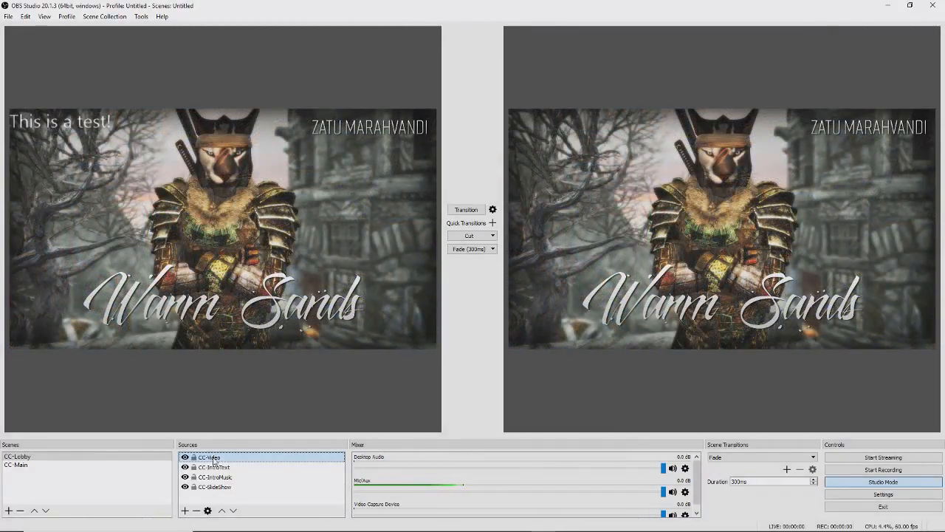
# Step: Reselect "Let's Live Skyrim- Featherstone - Chapter 18 - Part 1" as the CC-Video source's local file and accept its properties
pyautogui.doubleClick(213, 459)
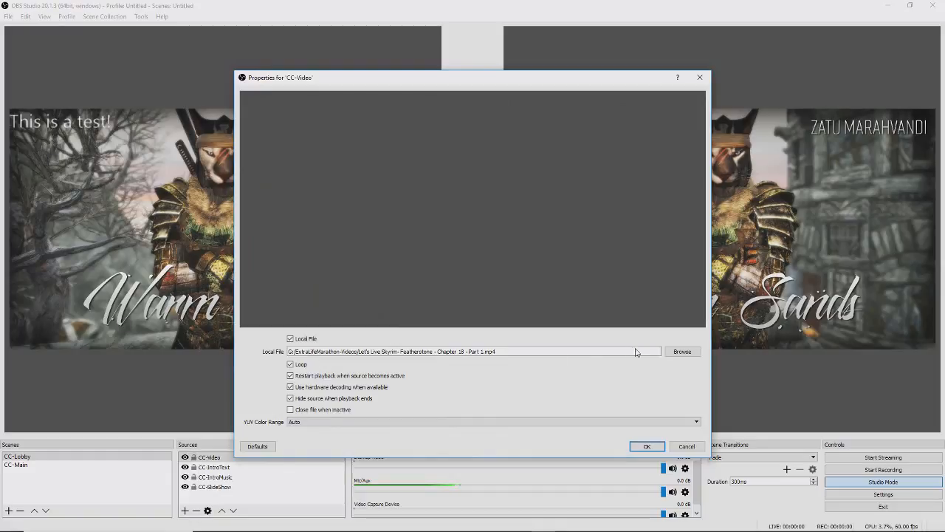
pyautogui.click(682, 351)
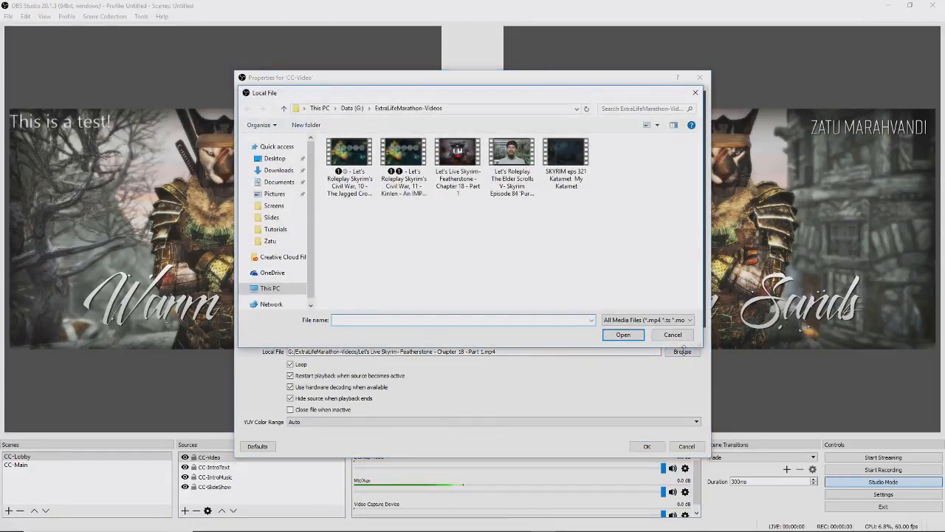
pyautogui.click(460, 157)
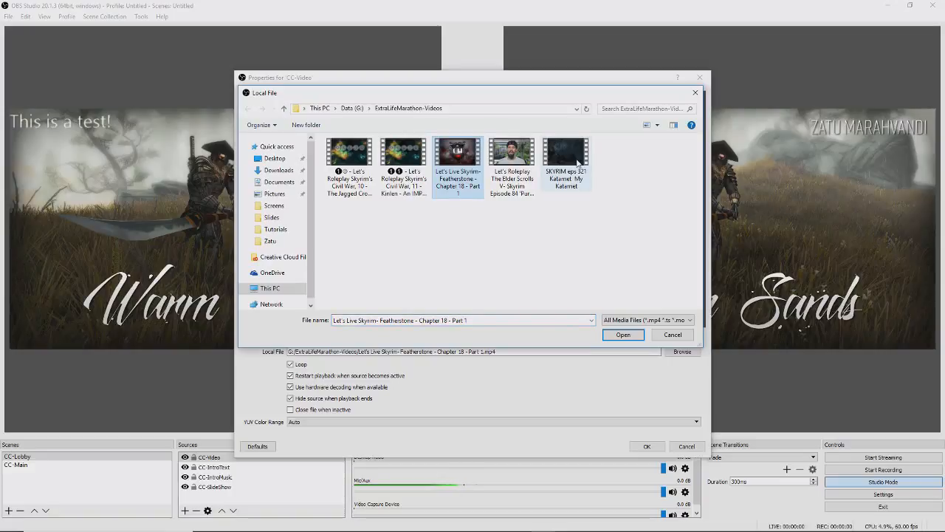
pyautogui.click(625, 334)
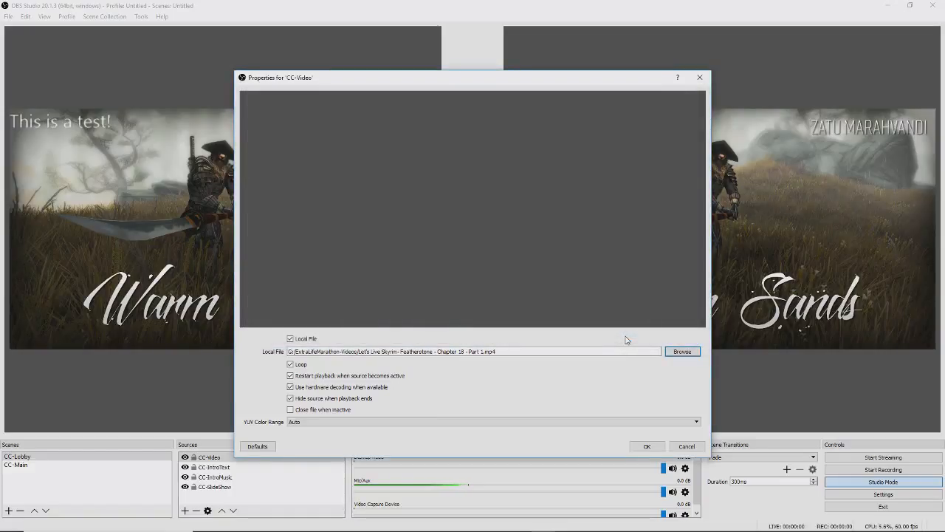
pyautogui.click(648, 447)
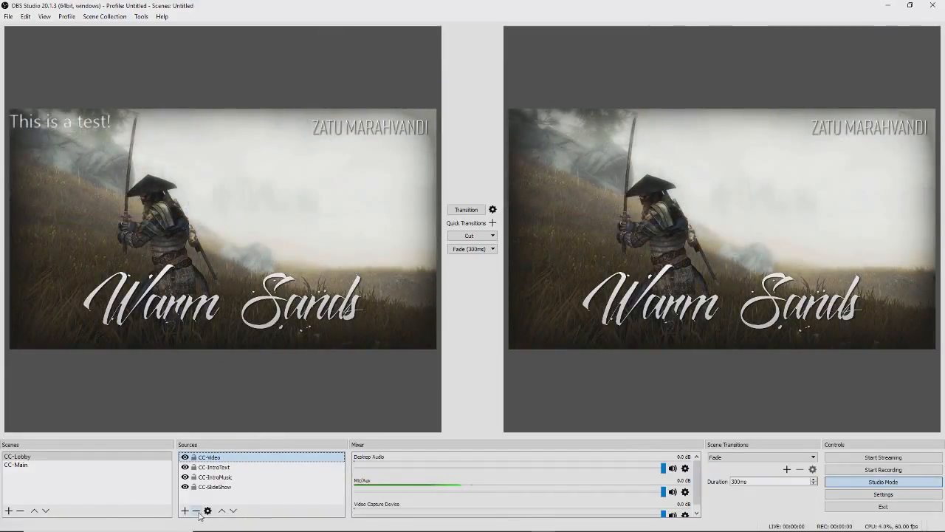
# Step: Replace CC-Video in CC-Lobby with a new Media Source playing "Let's Live Skyrim- Featherstone - Chapter 18 - Part 1"
pyautogui.click(197, 510)
pyautogui.click(478, 286)
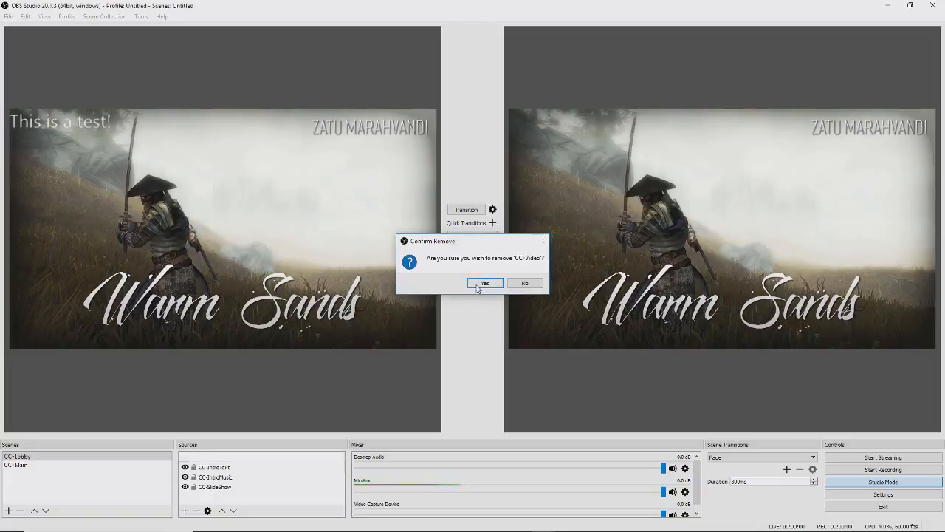
pyautogui.click(185, 510)
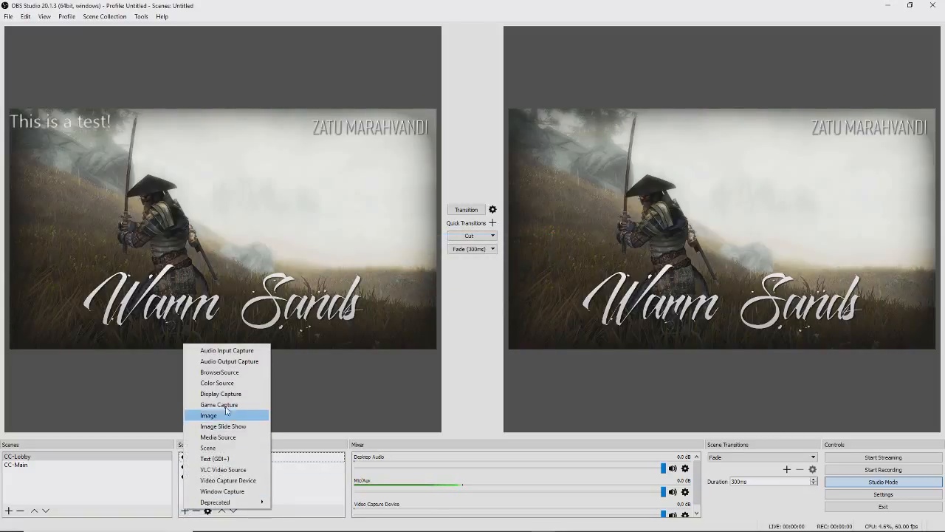
pyautogui.click(218, 437)
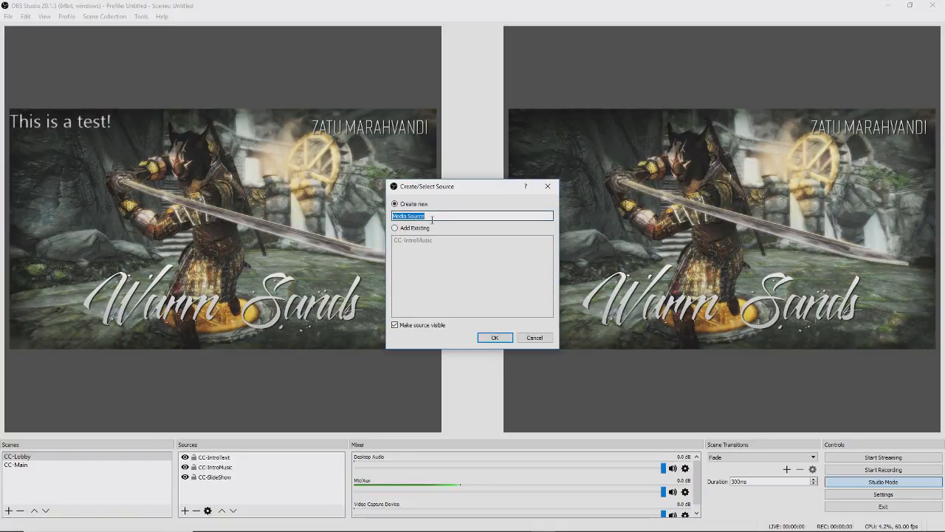
pyautogui.click(495, 337)
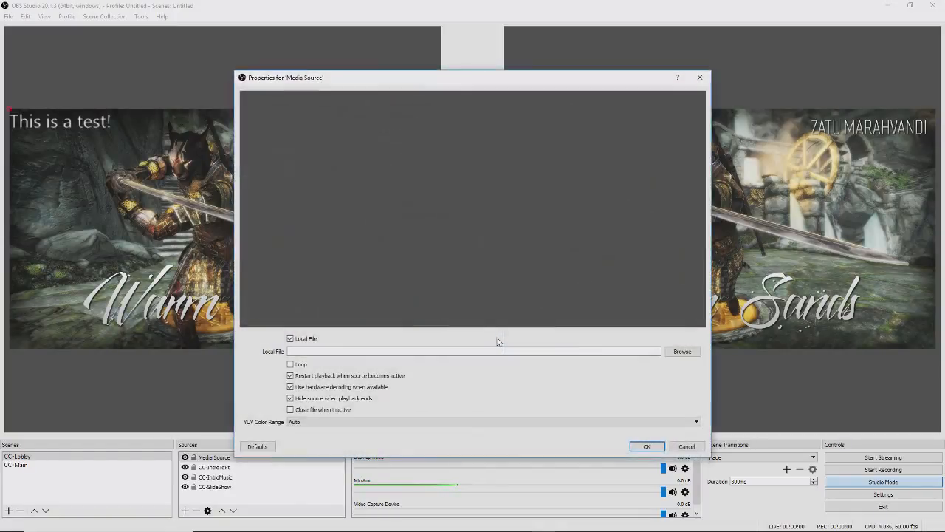
pyautogui.click(681, 351)
pyautogui.click(458, 156)
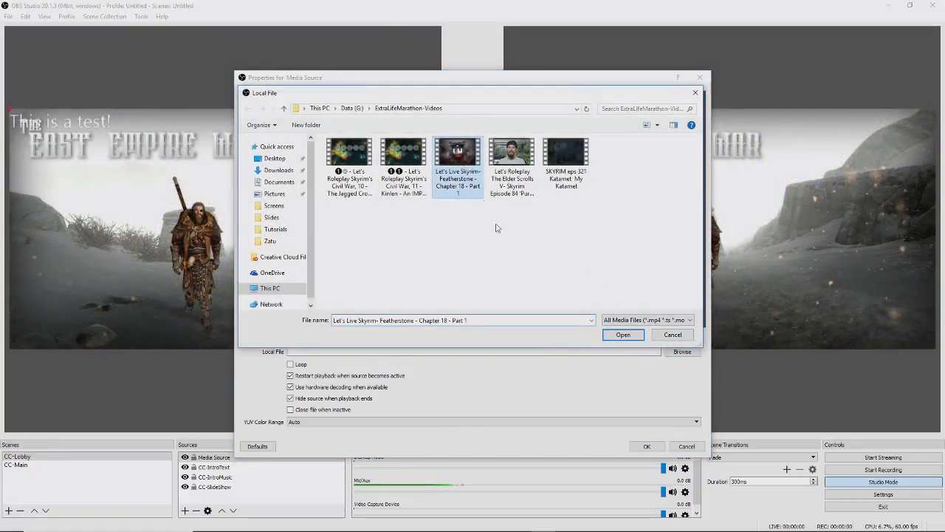
pyautogui.click(624, 335)
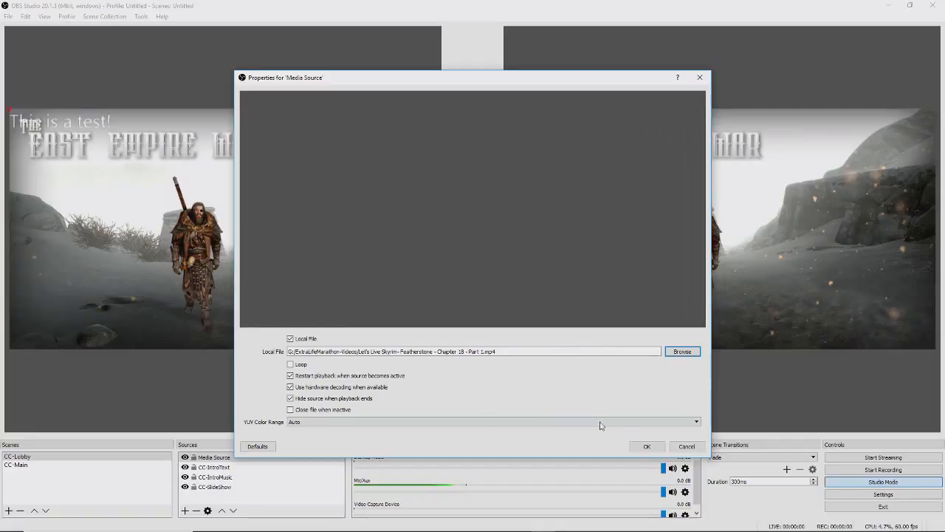
pyautogui.click(646, 447)
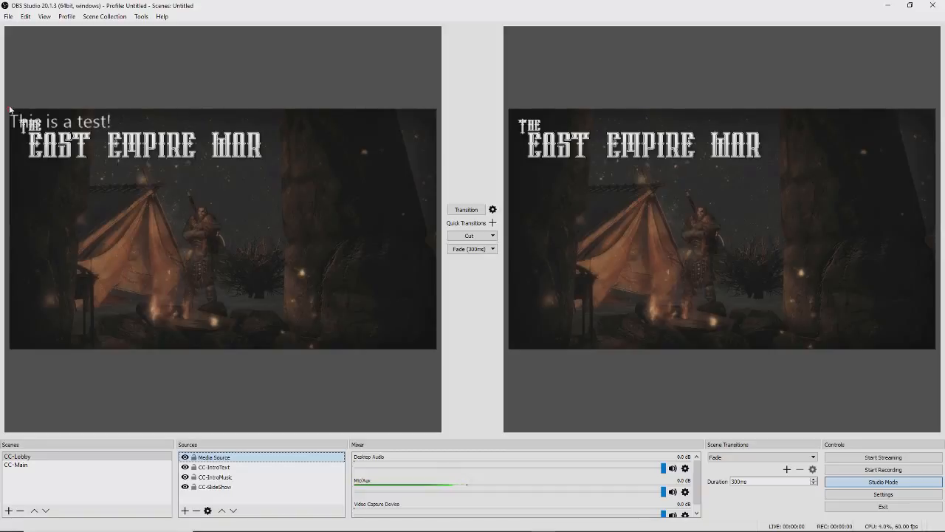
# Step: Try to select and enlarge the new Media Source within the CC-Lobby preview
pyautogui.click(10, 110)
pyautogui.click(214, 458)
pyautogui.click(102, 185)
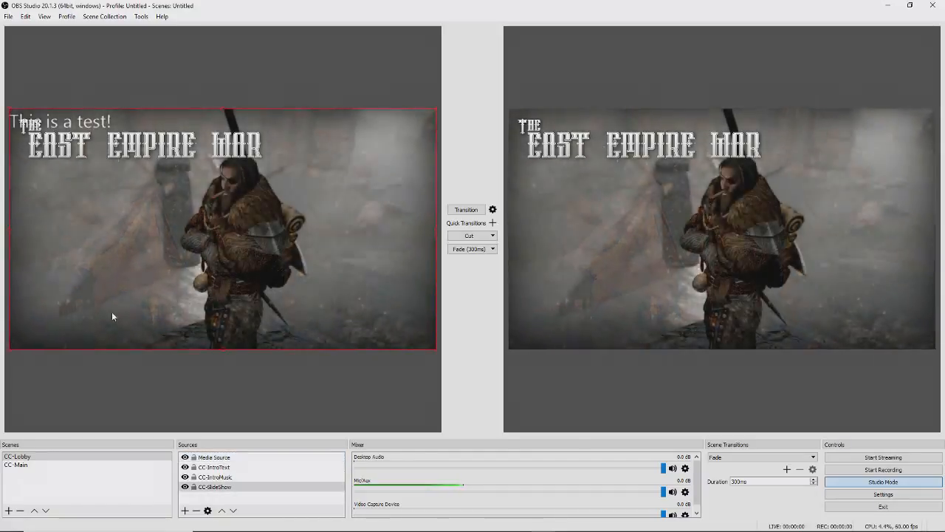
pyautogui.moveTo(236, 270); pyautogui.dragTo(236, 247)
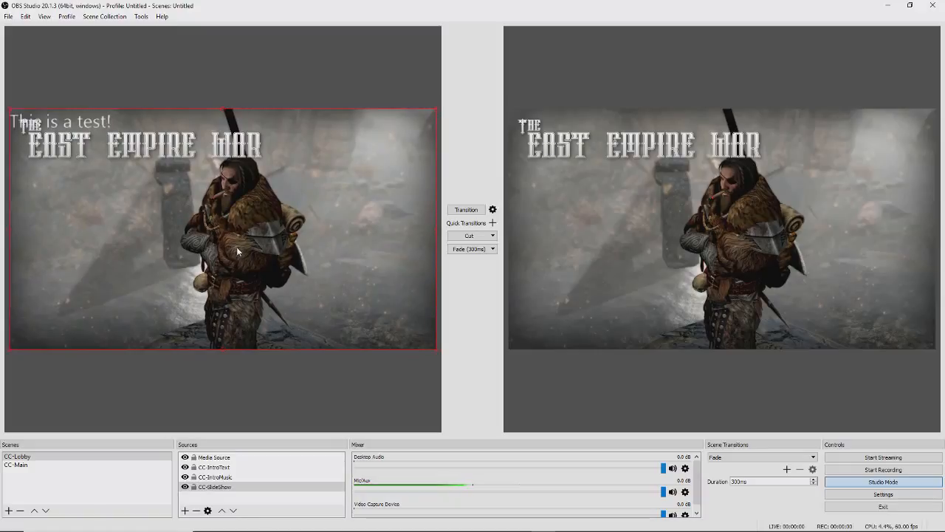
pyautogui.click(221, 463)
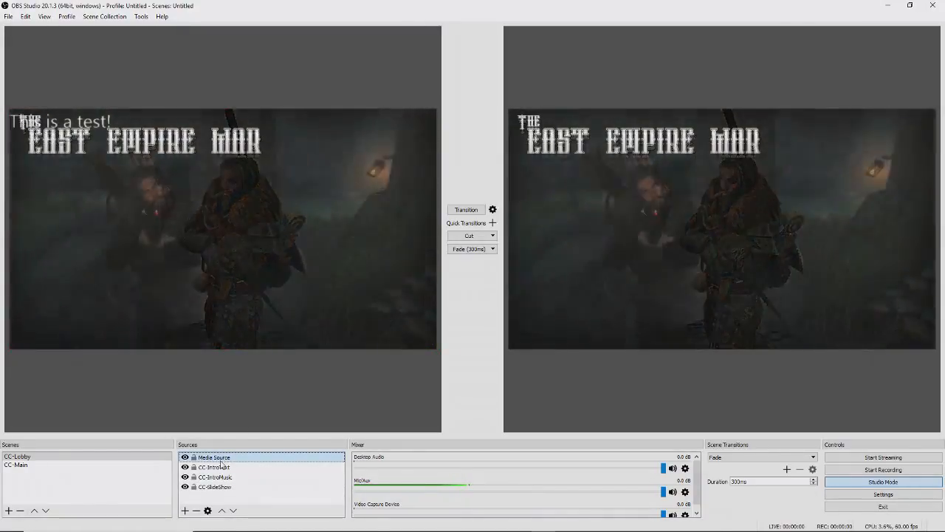
# Step: Enlarge the CC-IntroText source to nearly the full width of the preview and center it on the canvas
pyautogui.click(215, 468)
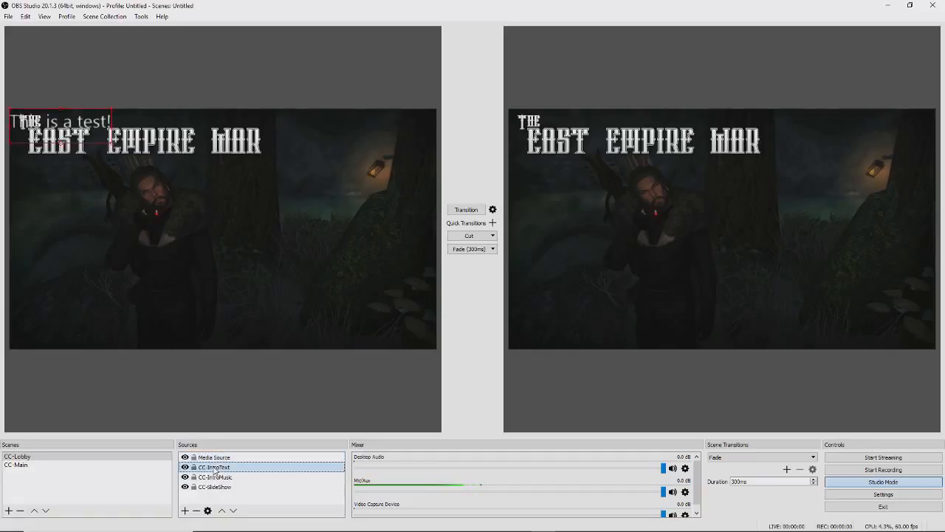
pyautogui.moveTo(78, 120); pyautogui.dragTo(359, 319)
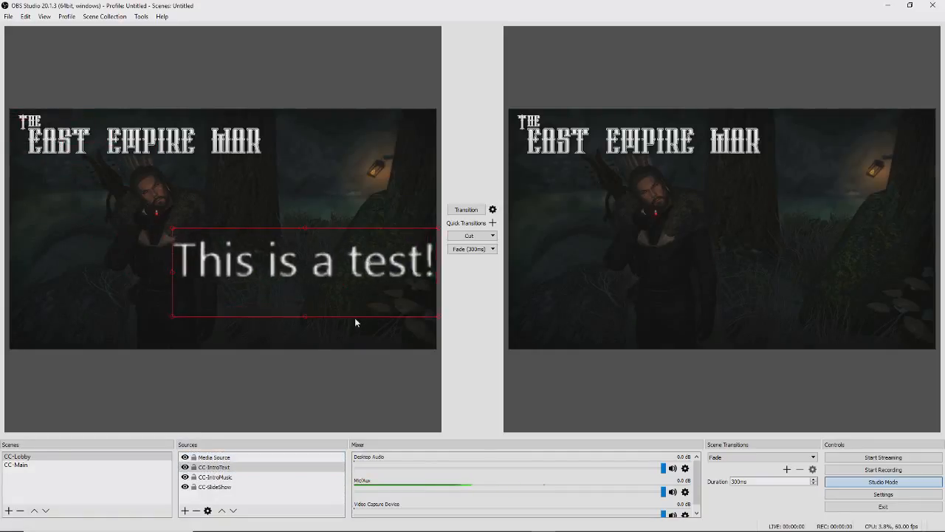
pyautogui.moveTo(182, 234); pyautogui.dragTo(138, 195)
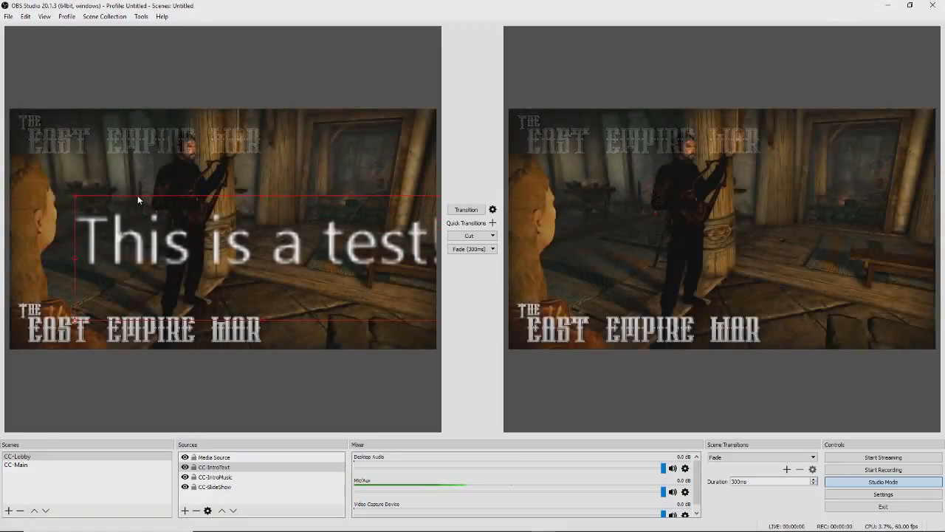
pyautogui.moveTo(228, 240); pyautogui.dragTo(222, 240)
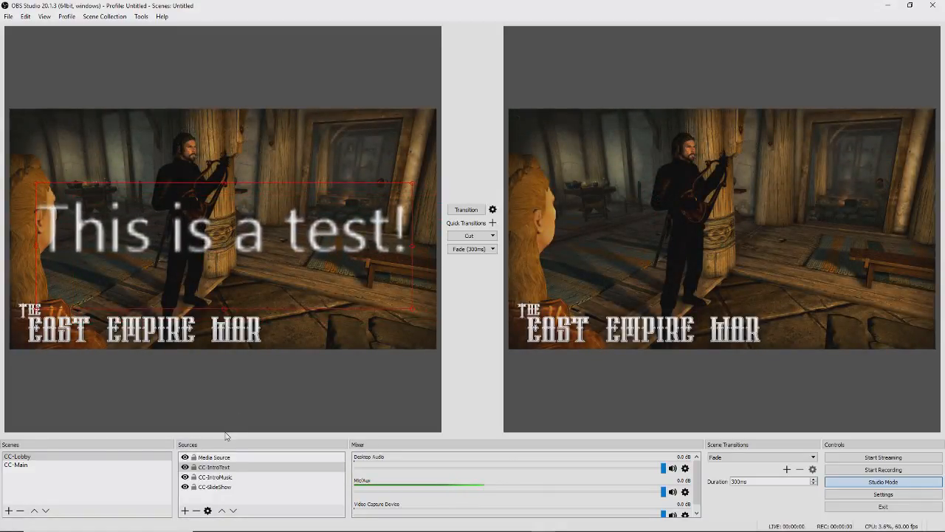
# Step: Set the CC-IntroText font size to 72, keeping Myanmar Text in Normal style, and accept the source properties
pyautogui.click(214, 469)
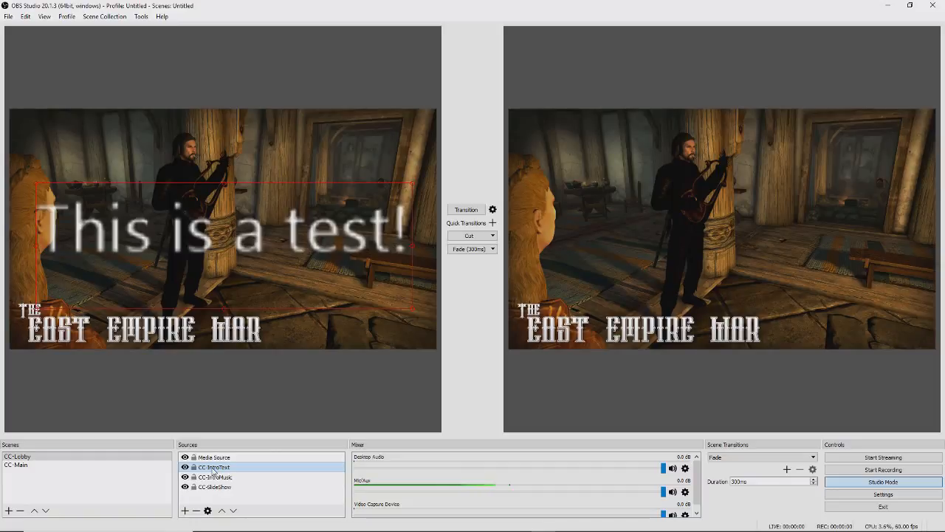
pyautogui.doubleClick(214, 469)
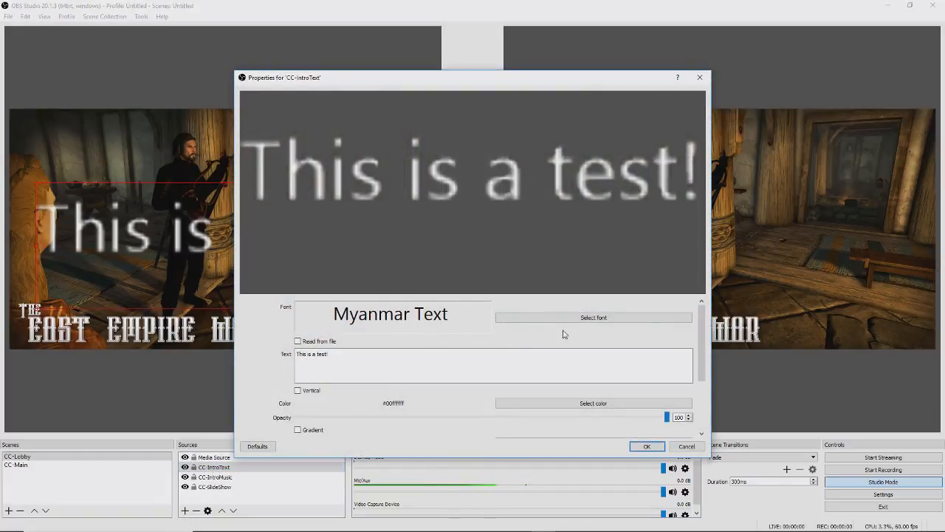
pyautogui.click(573, 318)
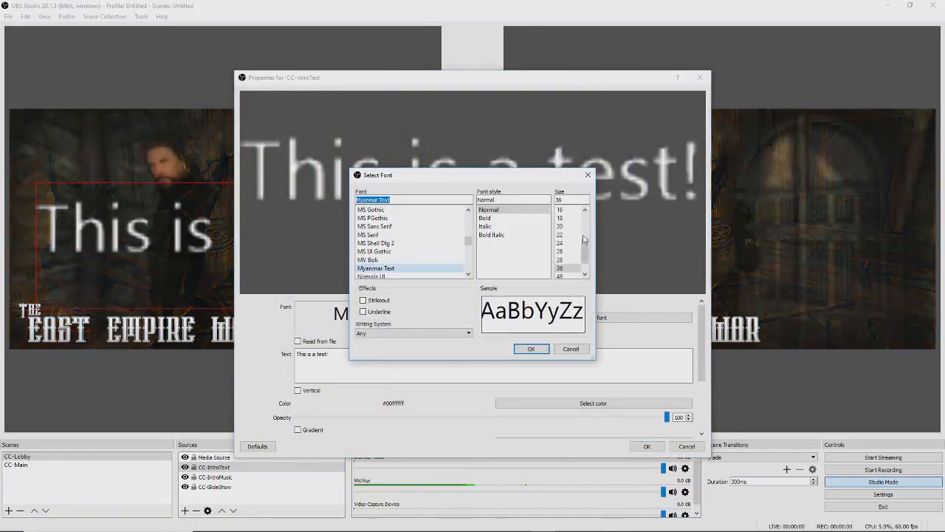
pyautogui.moveTo(583, 239); pyautogui.dragTo(583, 247)
pyautogui.click(566, 268)
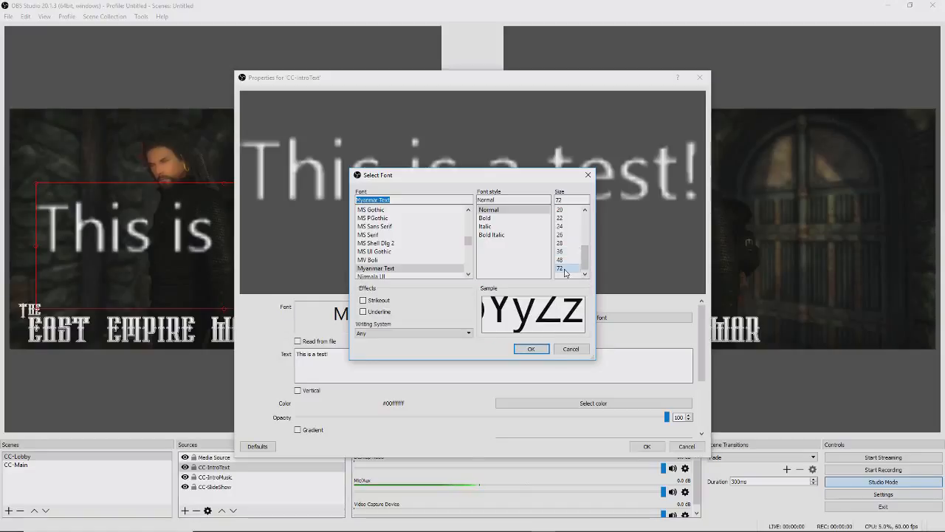
pyautogui.click(530, 350)
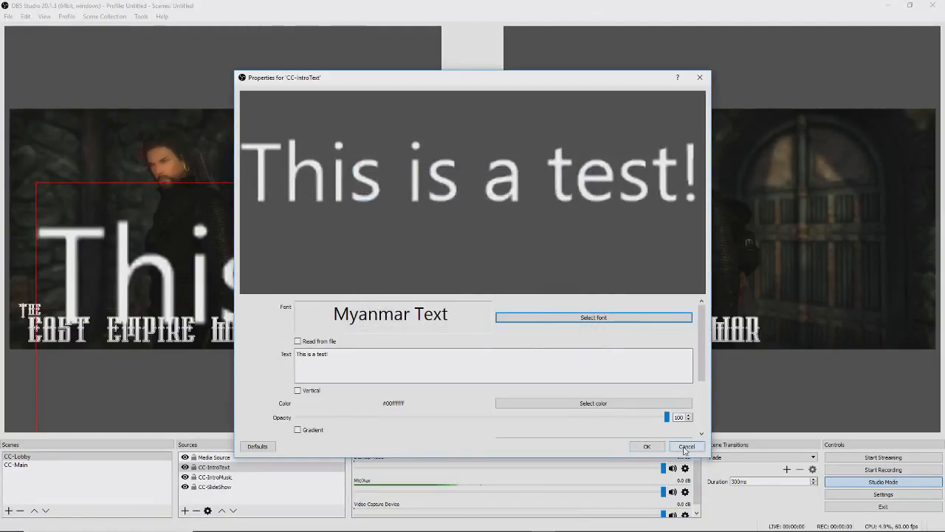
pyautogui.click(656, 446)
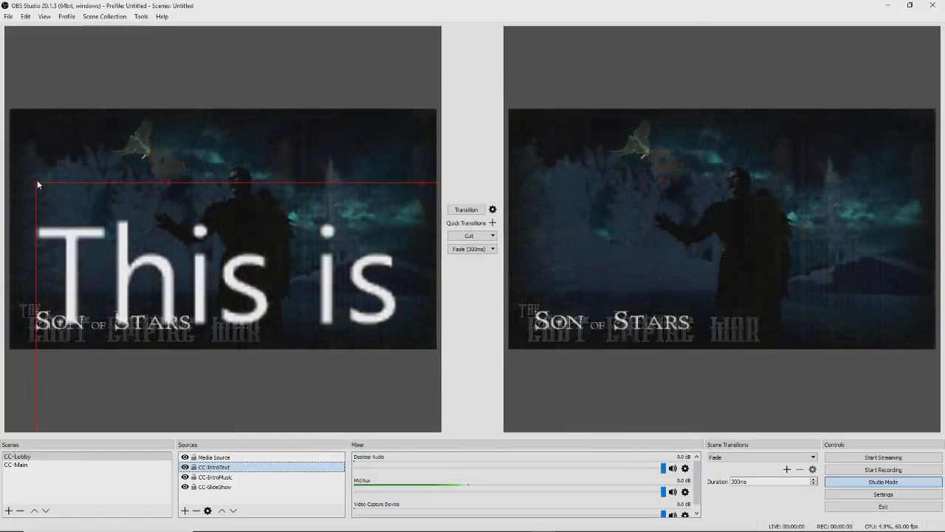
# Step: Scale CC-IntroText down to about a fifth of the canvas width and place it left of center, below mid-height
pyautogui.click(35, 180)
pyautogui.moveTo(58, 196); pyautogui.dragTo(36, 181)
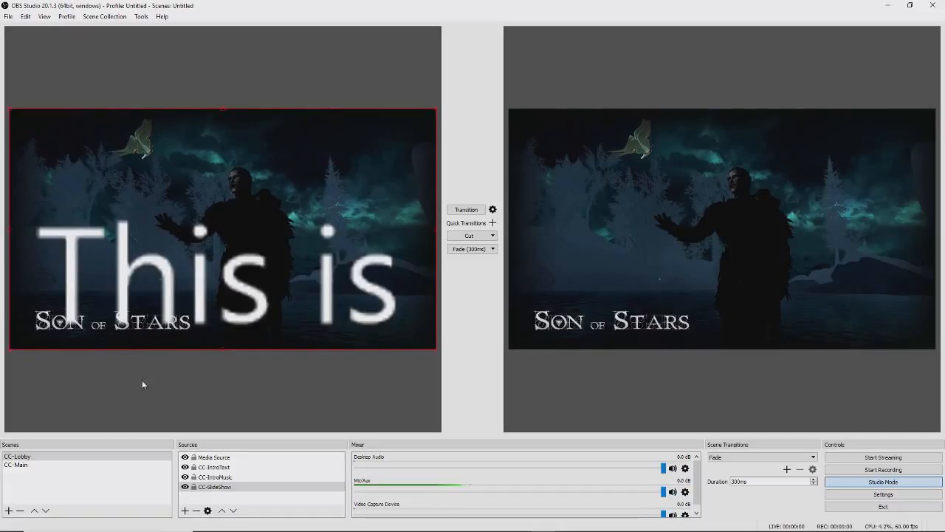
pyautogui.click(234, 466)
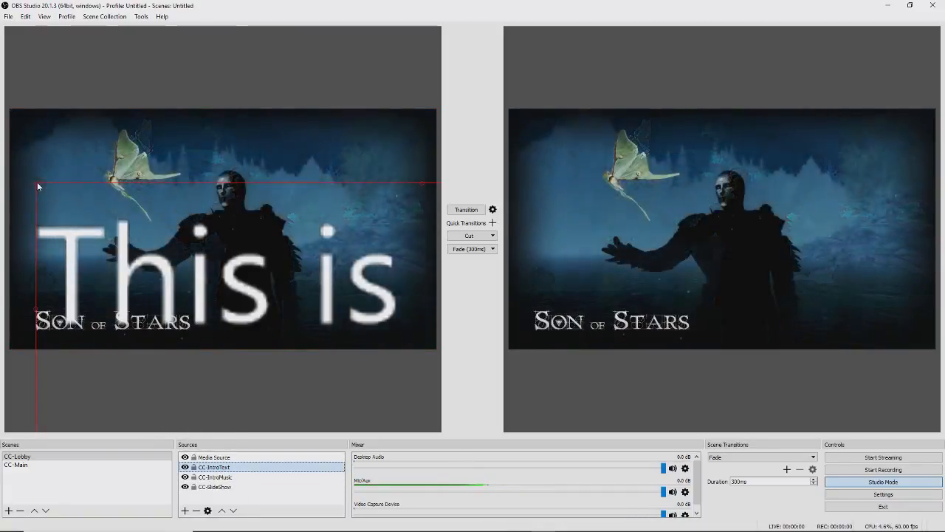
pyautogui.moveTo(37, 182); pyautogui.dragTo(194, 239)
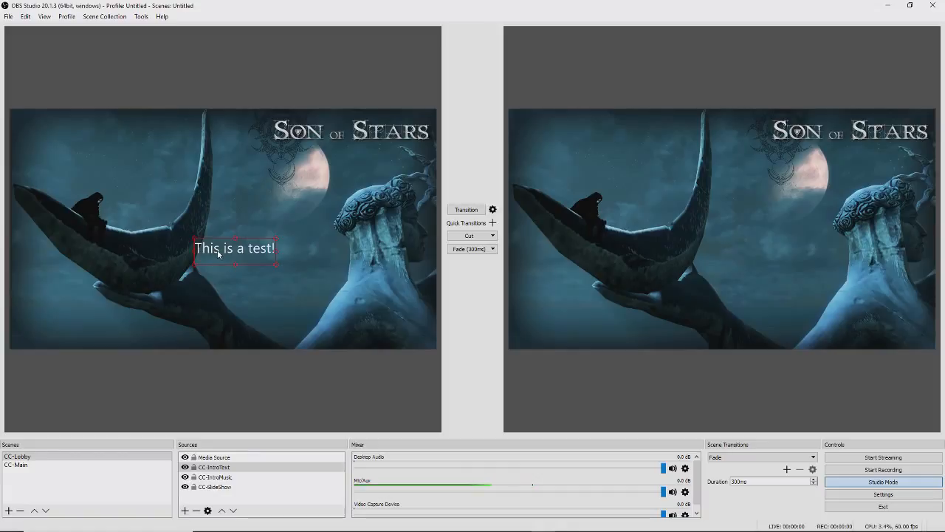
pyautogui.moveTo(217, 253); pyautogui.dragTo(159, 266)
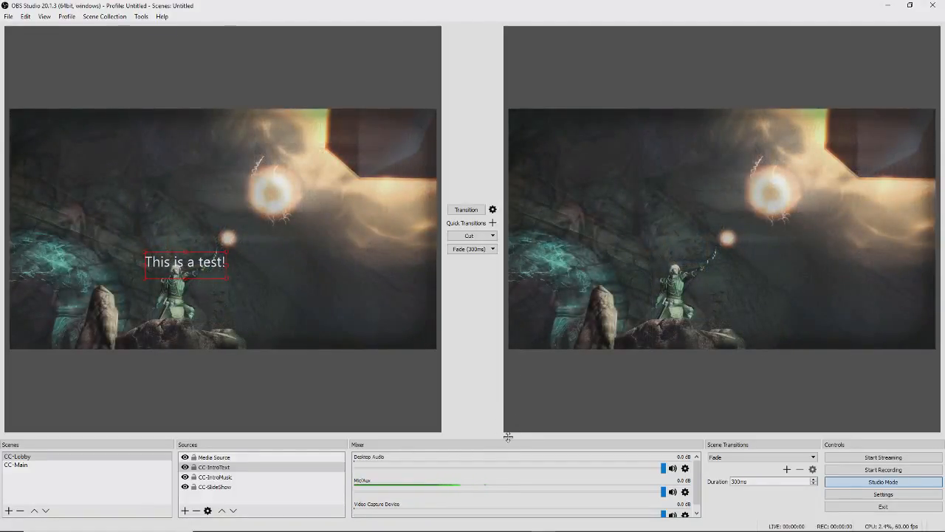
# Step: Enlarge the docks below the previews and transition the CC-Lobby scene to the program output
pyautogui.moveTo(508, 436); pyautogui.dragTo(522, 334)
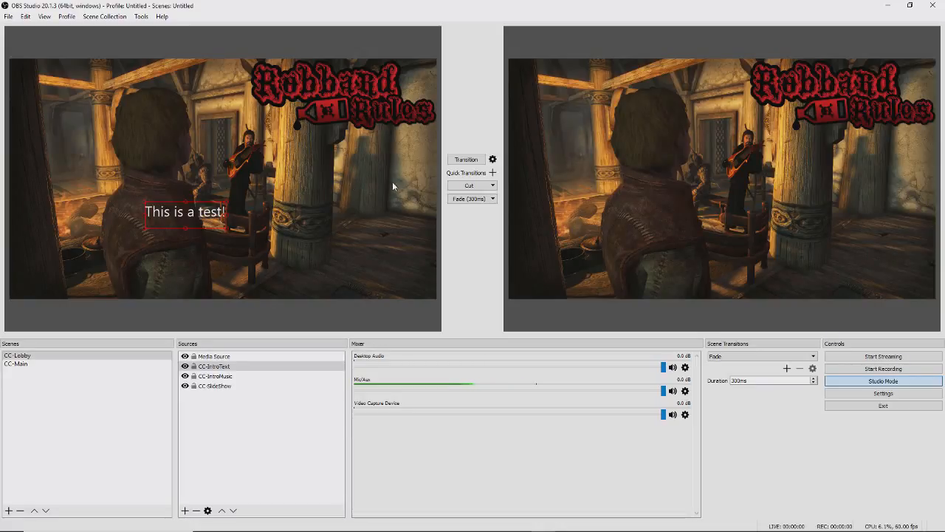
pyautogui.click(470, 159)
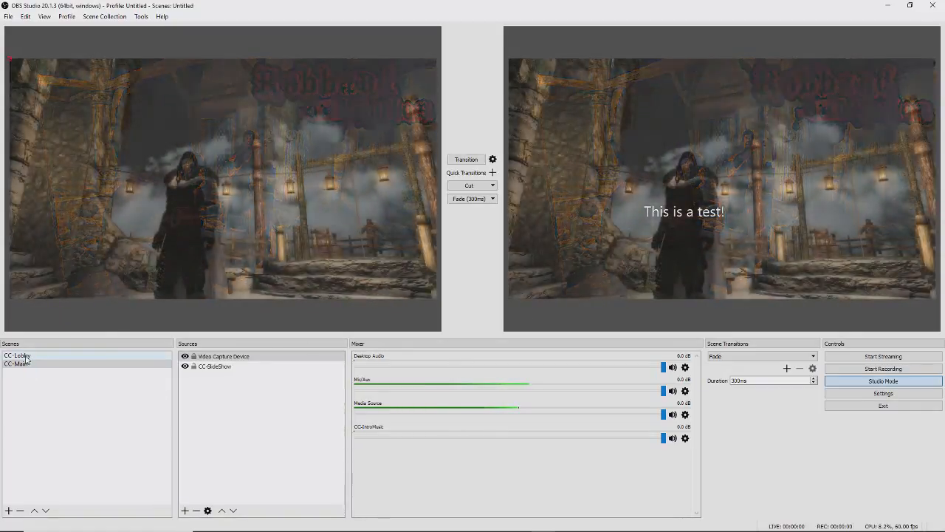
# Step: Alternate the Studio Mode preview between CC-Lobby and CC-Main to compare them with the program output, ending on CC-Lobby
pyautogui.click(77, 356)
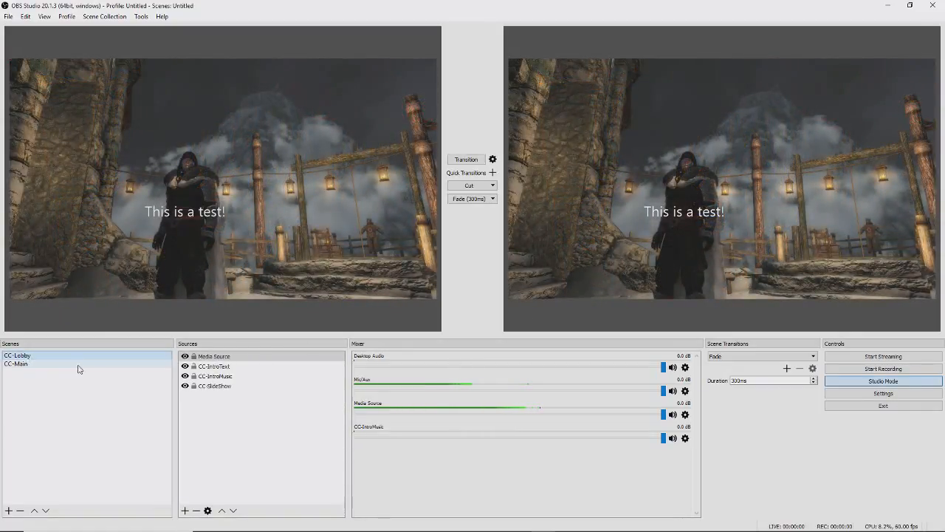
pyautogui.click(30, 364)
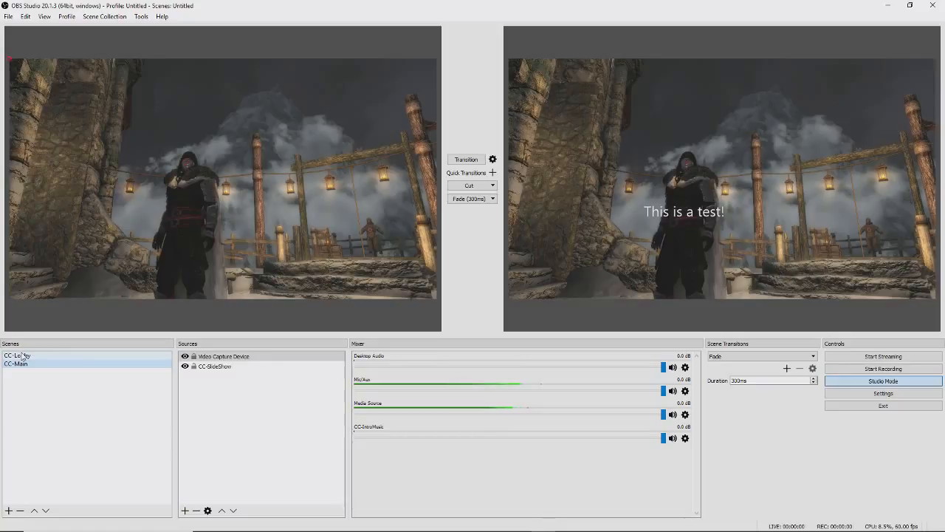
pyautogui.click(22, 356)
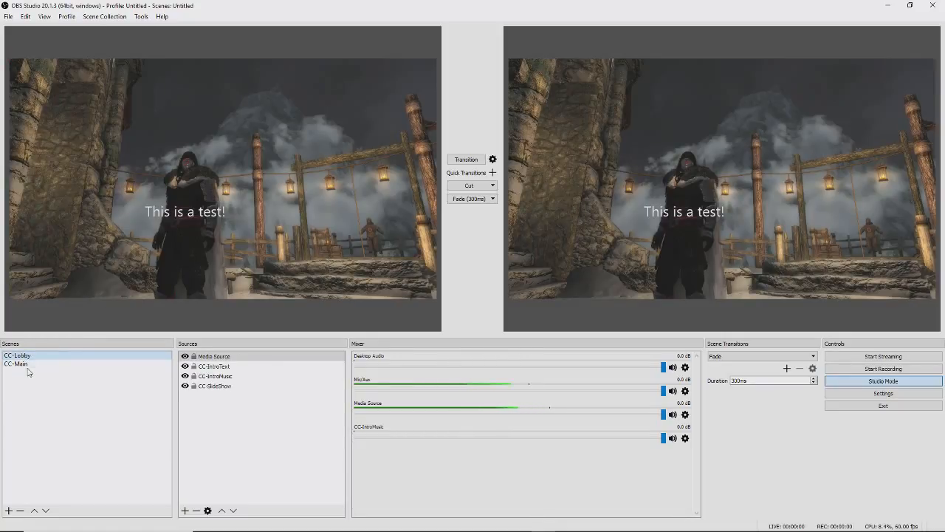
pyautogui.click(29, 364)
pyautogui.press('Up')
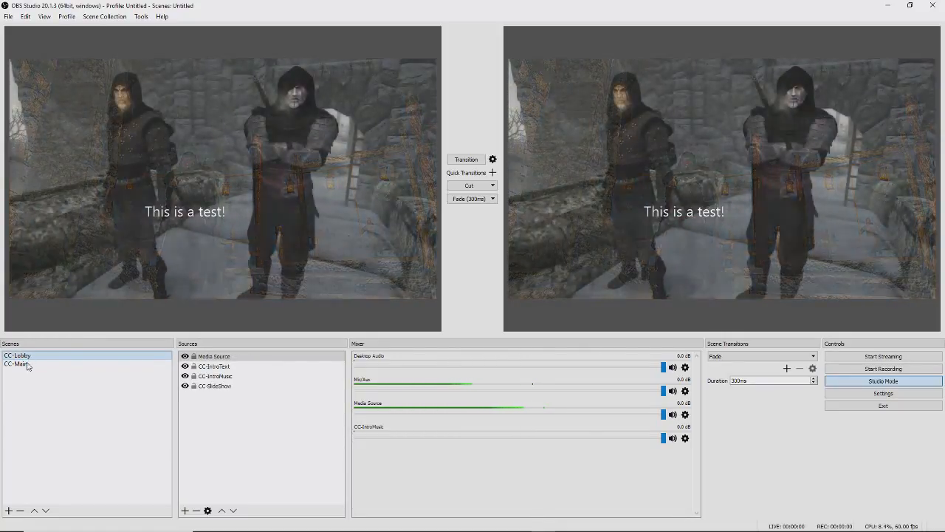
# Step: Load the CC-Main scene into the Studio Mode preview and transition it to the program output
pyautogui.click(28, 365)
pyautogui.press('Up')
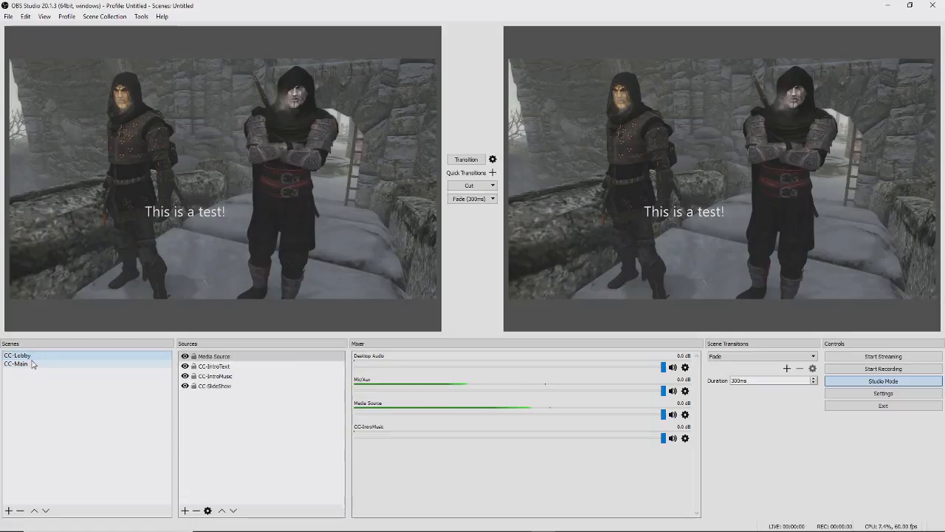
pyautogui.click(33, 366)
pyautogui.click(466, 160)
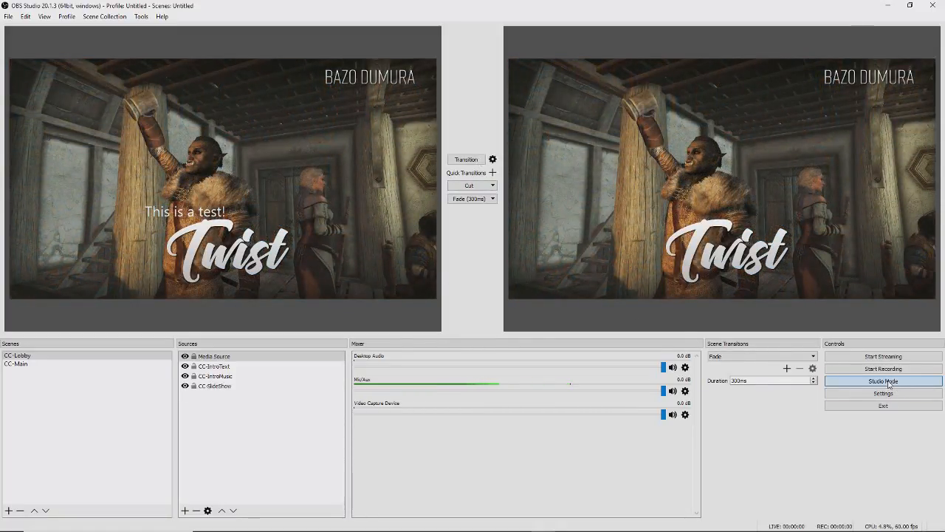
# Step: Turn Studio Mode off and back on, and load CC-Lobby into the preview again
pyautogui.click(889, 383)
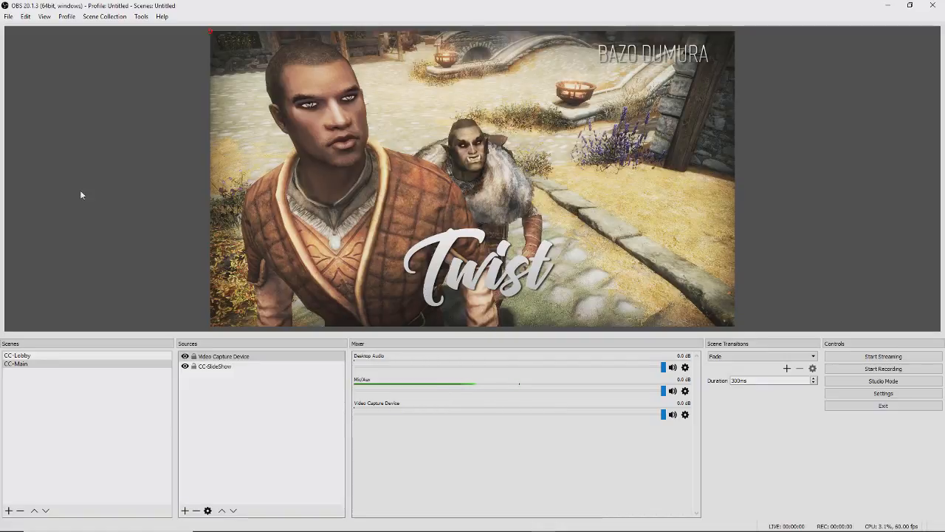
pyautogui.click(851, 382)
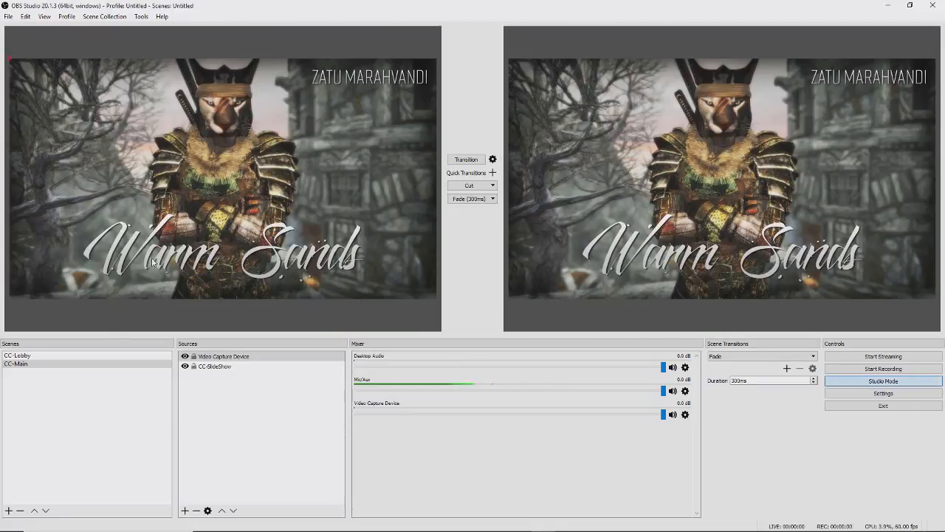
pyautogui.click(49, 356)
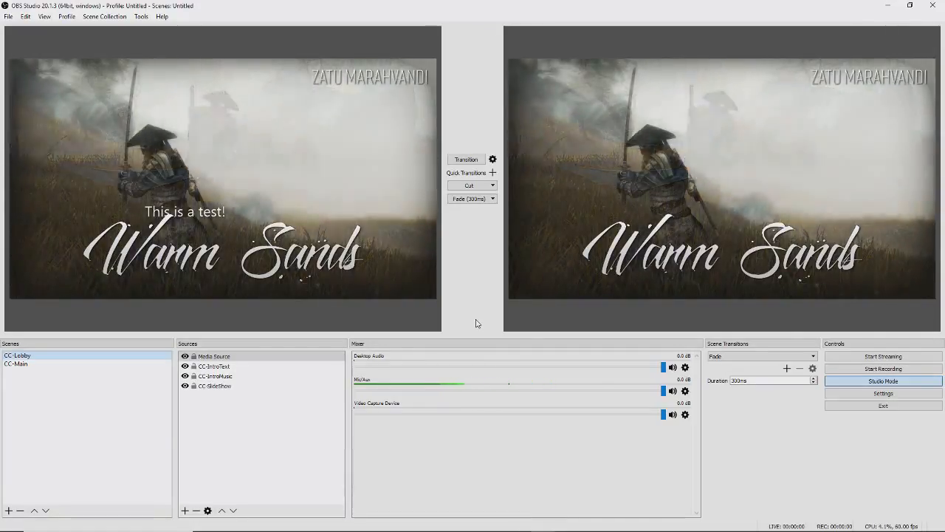
pyautogui.click(184, 510)
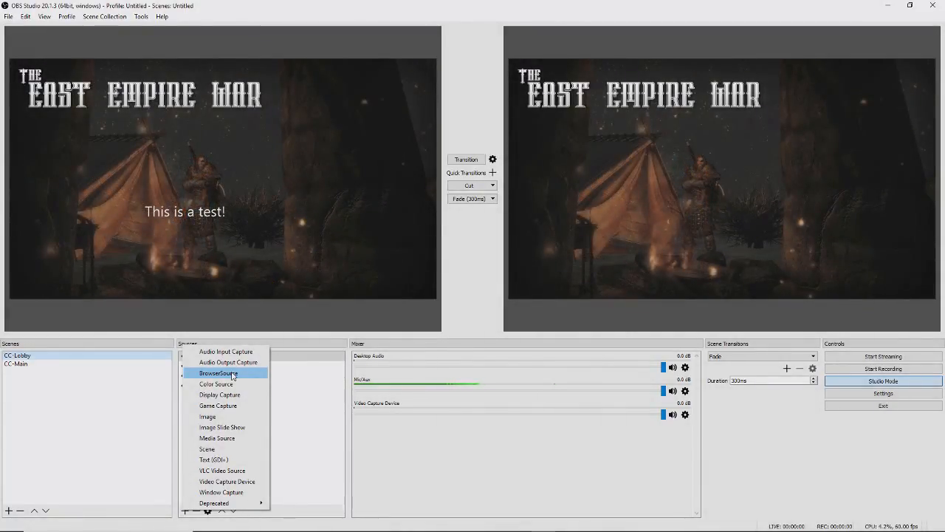
pyautogui.click(229, 373)
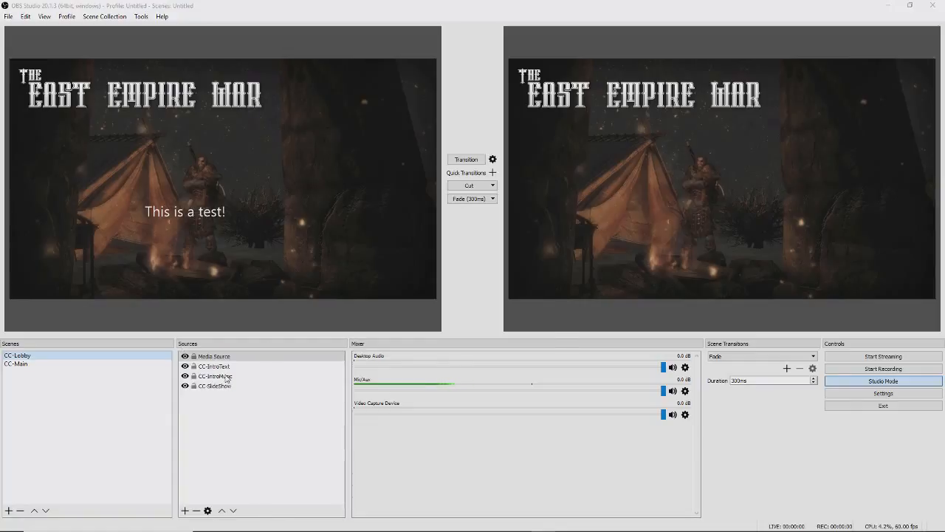
pyautogui.click(495, 339)
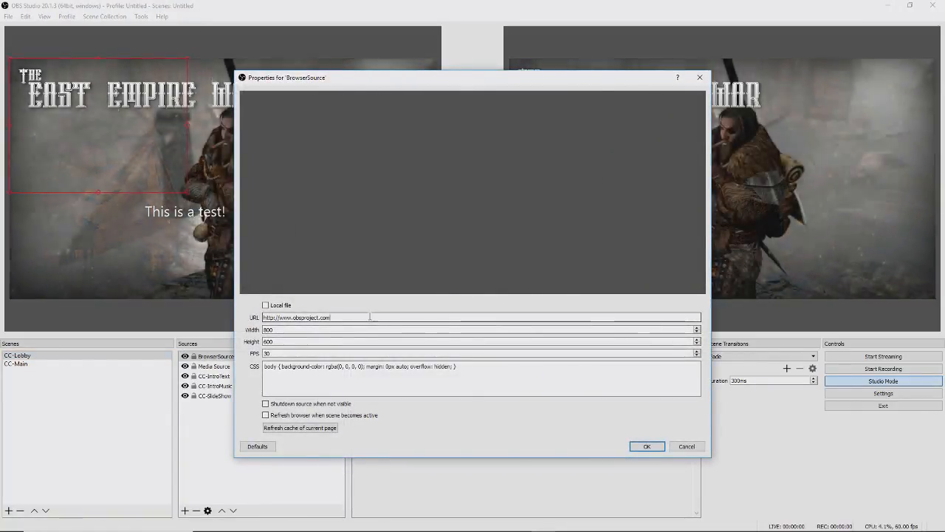
pyautogui.moveTo(370, 316); pyautogui.dragTo(293, 317)
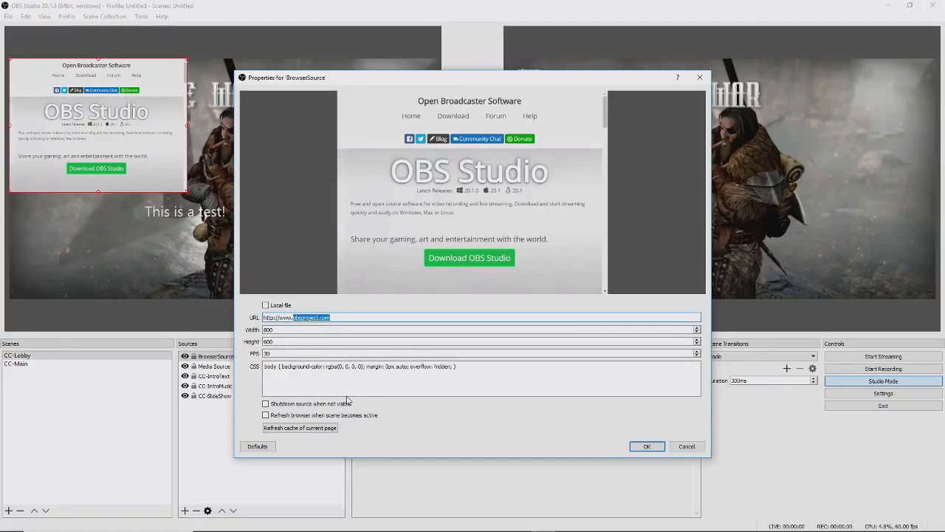
pyautogui.write('charactercrusade')
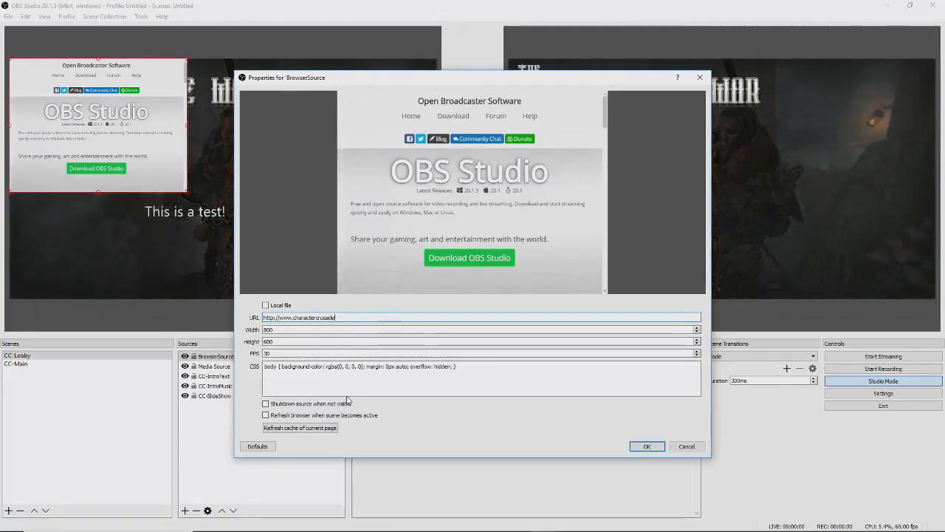
pyautogui.write('.com')
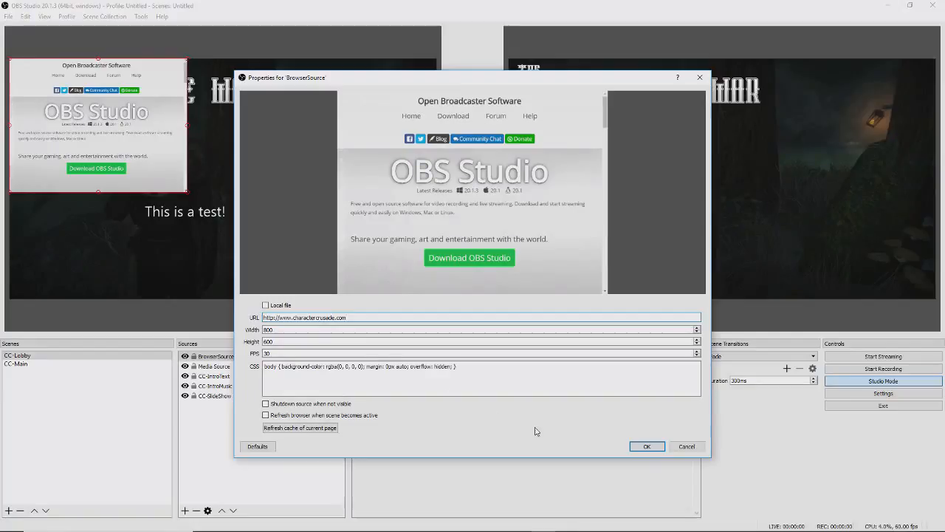
pyautogui.click(650, 449)
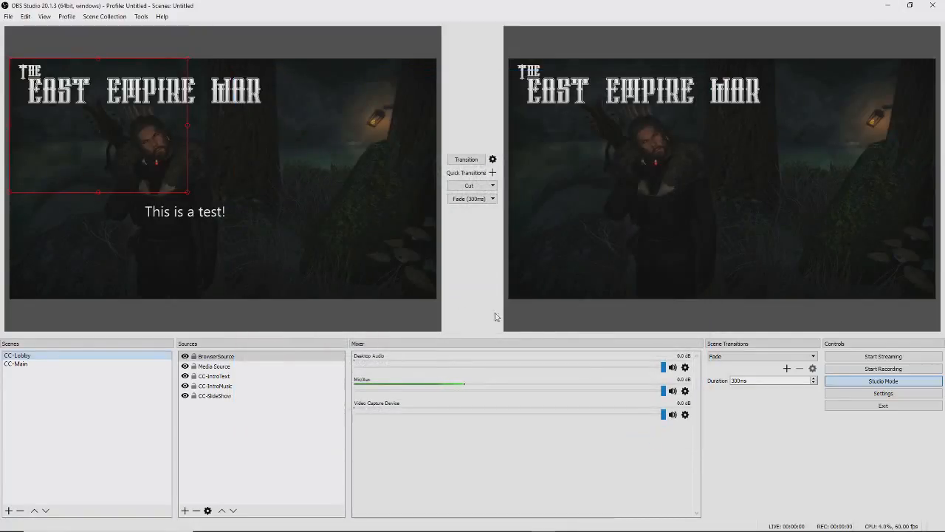
# Step: Move the browser source to the canvas's upper-right corner and enlarge it to about 58% of the canvas width
pyautogui.moveTo(105, 122); pyautogui.dragTo(352, 130)
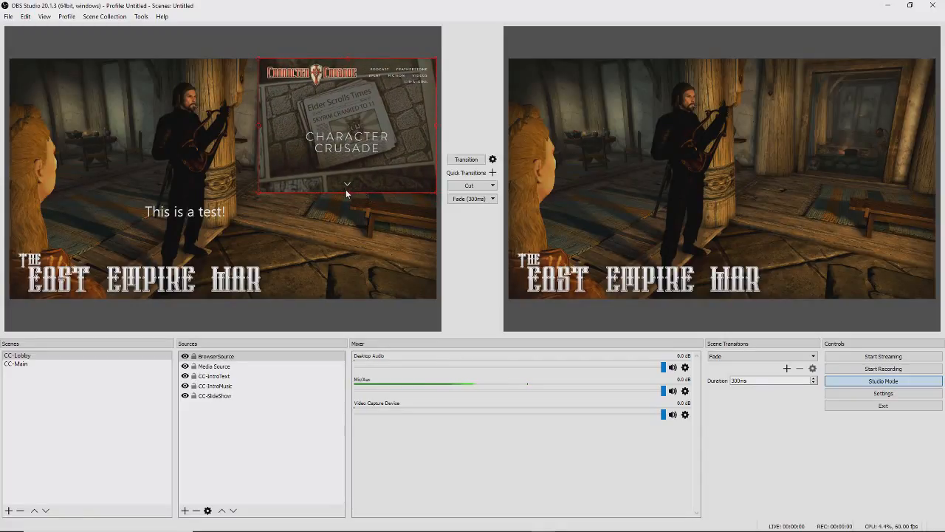
pyautogui.moveTo(347, 190); pyautogui.dragTo(361, 244)
pyautogui.moveTo(351, 200); pyautogui.dragTo(294, 203)
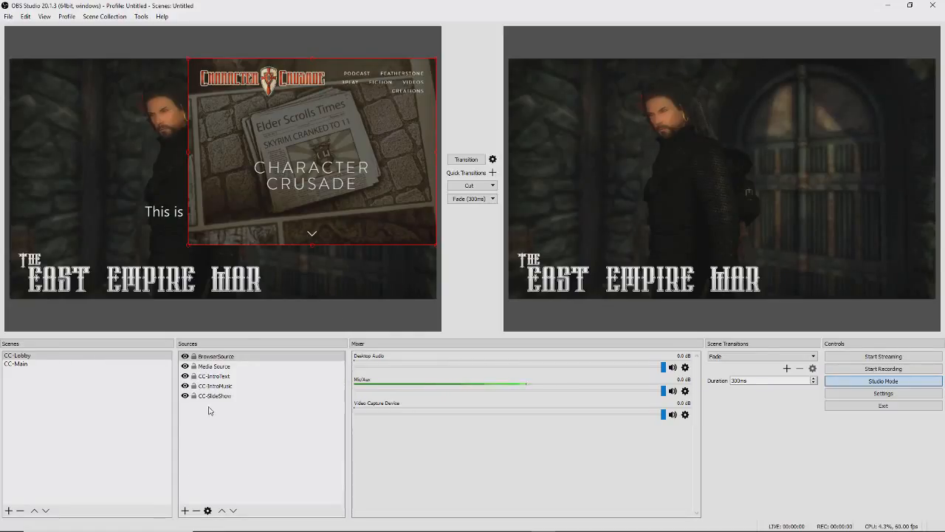
# Step: Review the browser source's URL, local file option, size, FPS and CSS properties
pyautogui.click(208, 510)
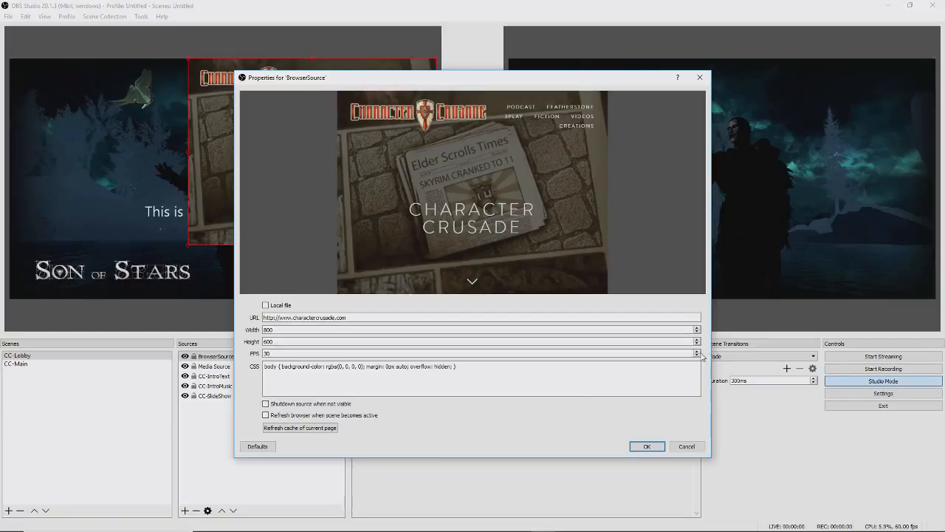
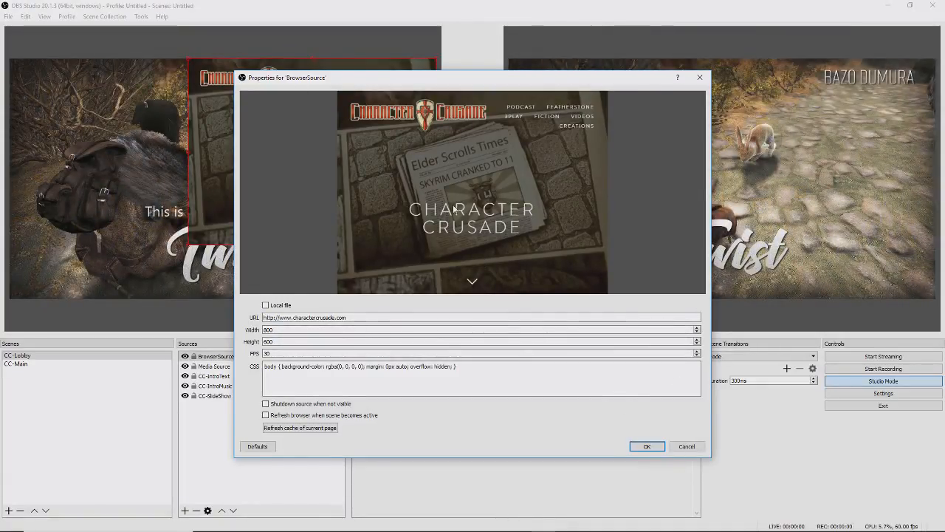
pyautogui.click(348, 318)
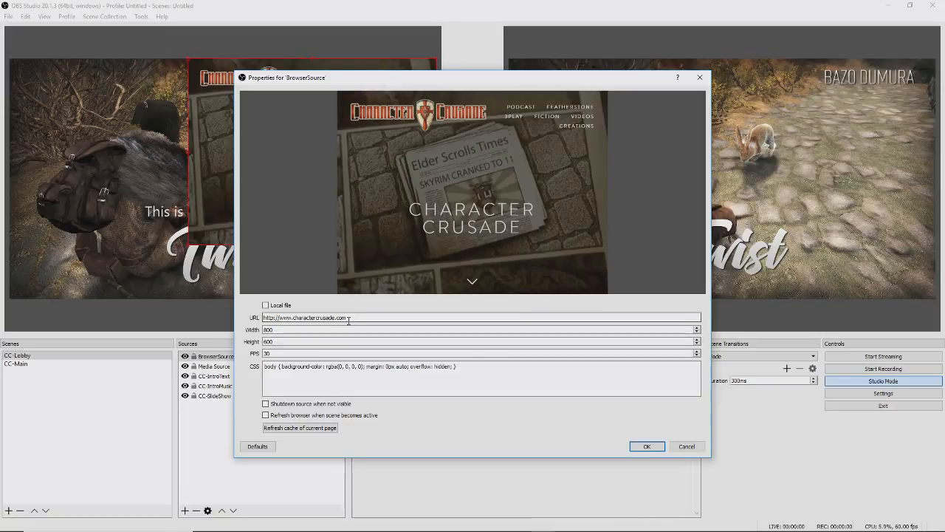
pyautogui.moveTo(346, 318); pyautogui.dragTo(262, 318)
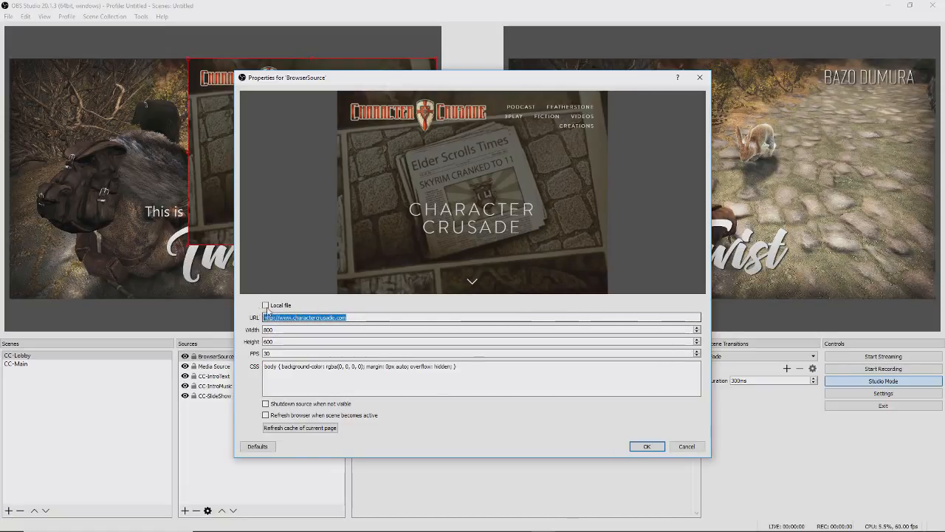
pyautogui.click(463, 361)
pyautogui.moveTo(265, 367); pyautogui.dragTo(293, 380)
pyautogui.click(293, 381)
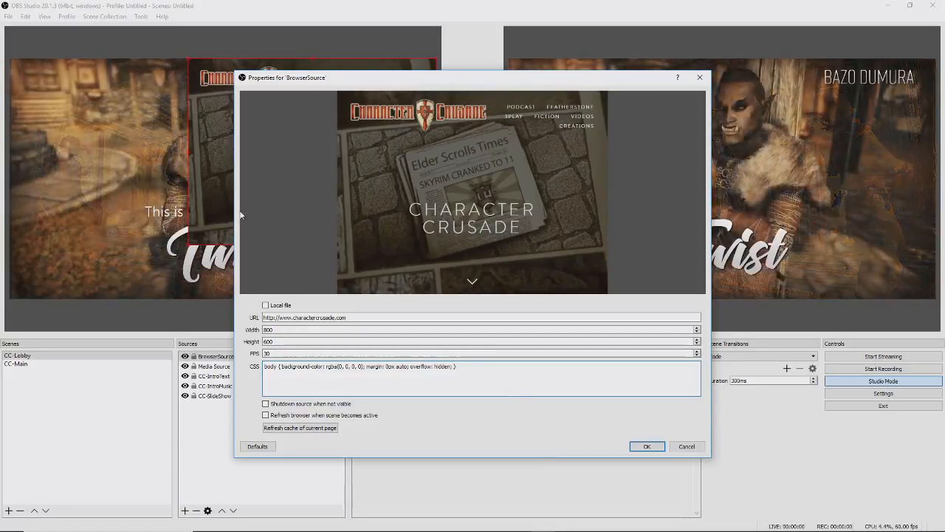
pyautogui.click(647, 447)
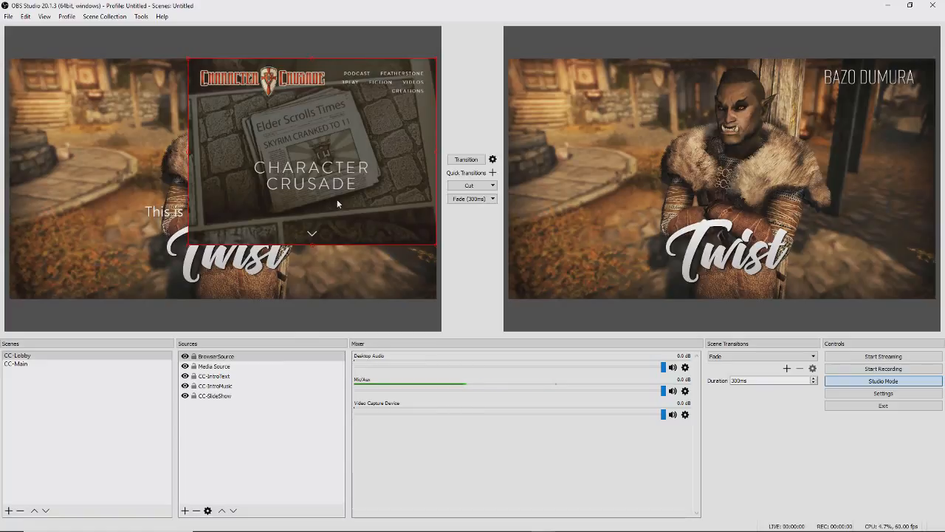
# Step: Remove the browser source from the CC-Lobby scene and confirm the removal
pyautogui.moveTo(317, 212); pyautogui.dragTo(341, 203)
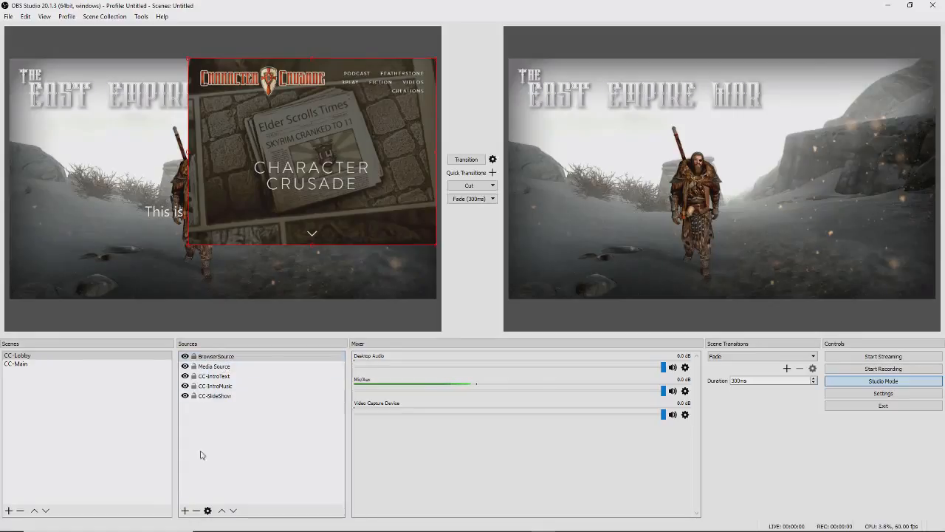
pyautogui.click(197, 510)
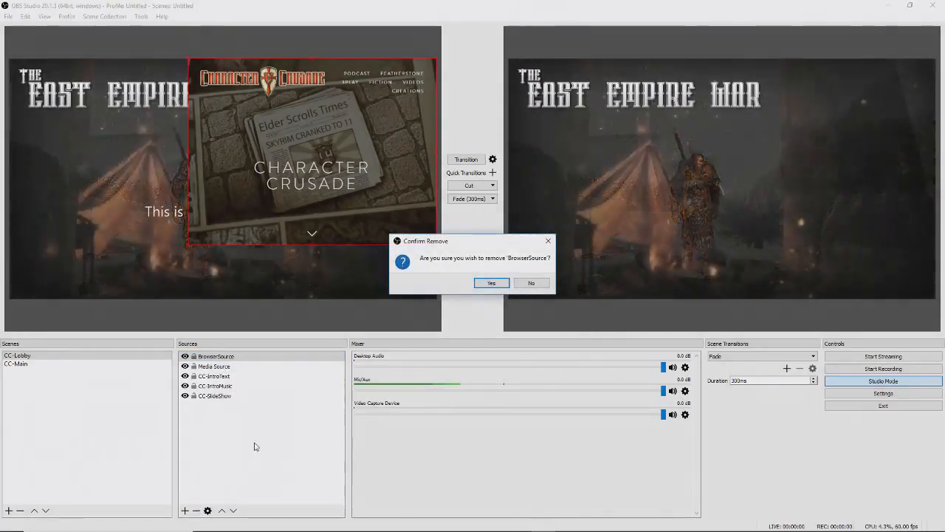
pyautogui.click(490, 284)
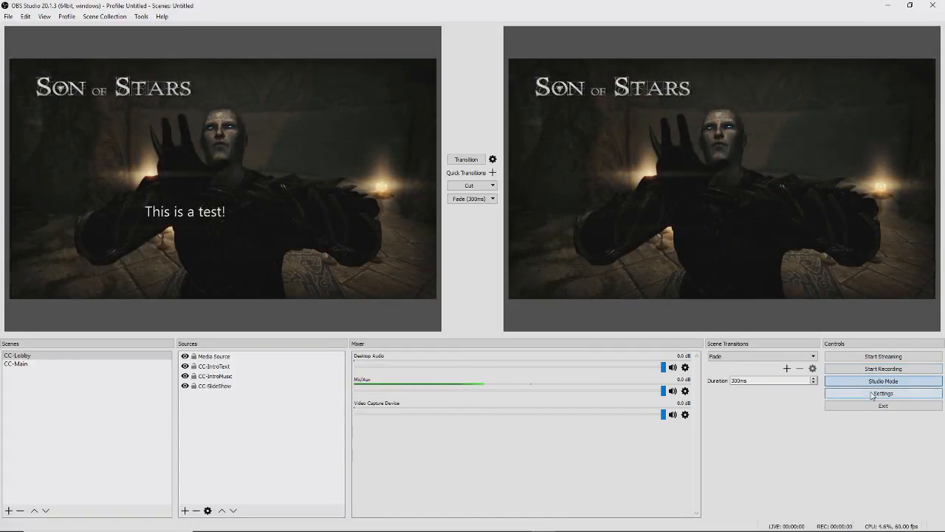
# Step: Open the program settings, move the dialog up and aside, and set the theme to Dark
pyautogui.click(873, 393)
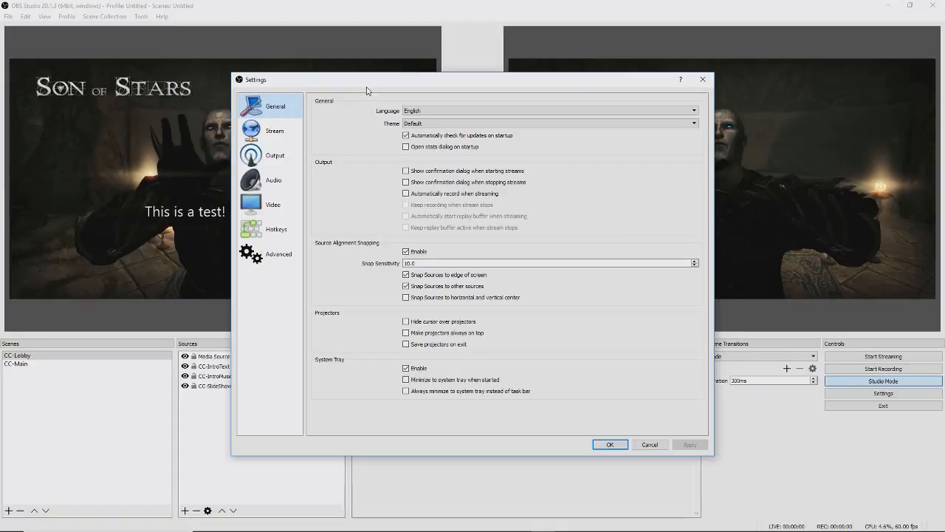
pyautogui.moveTo(369, 88); pyautogui.dragTo(270, 34)
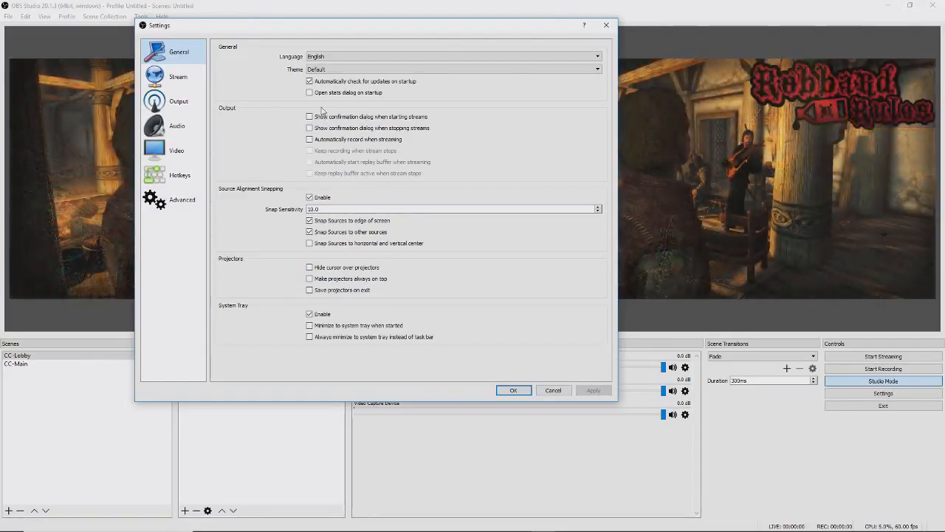
pyautogui.click(355, 70)
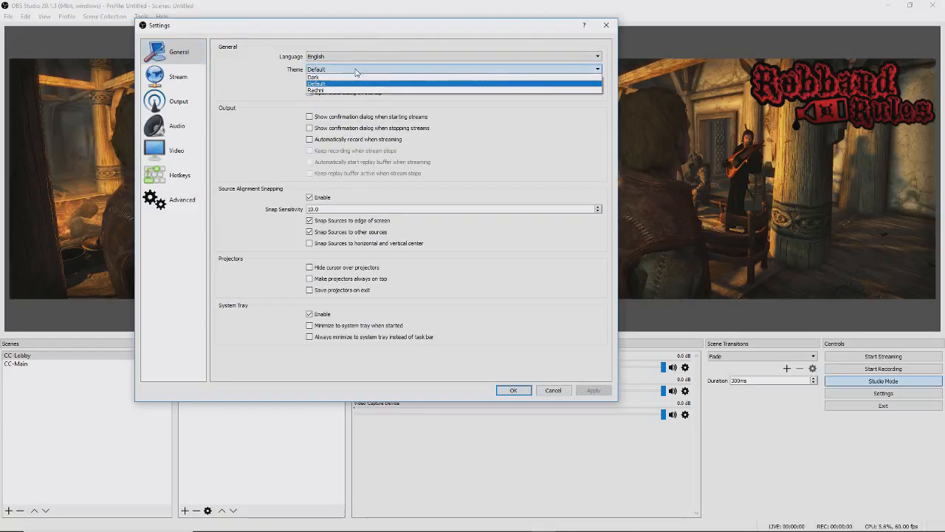
pyautogui.click(353, 78)
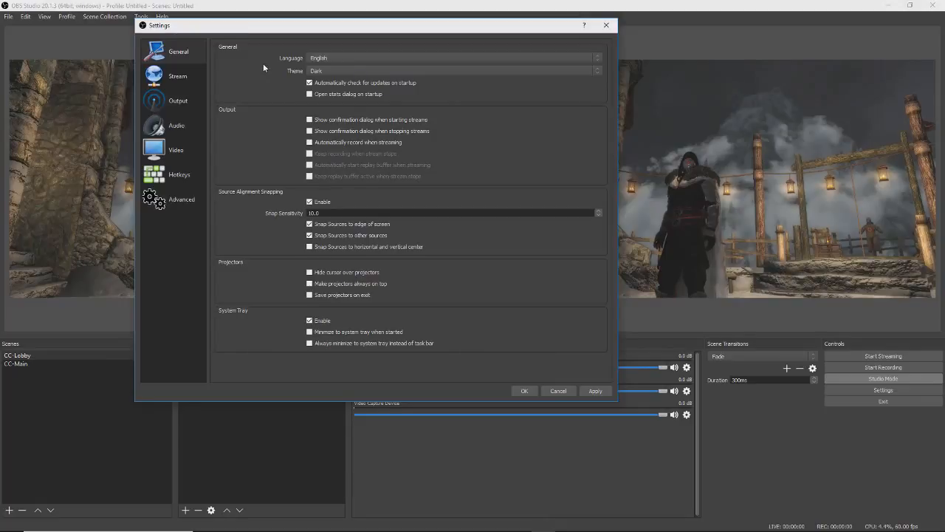
# Step: Review the stream service and stream key settings, and check the video bitrate in the output settings
pyautogui.click(178, 79)
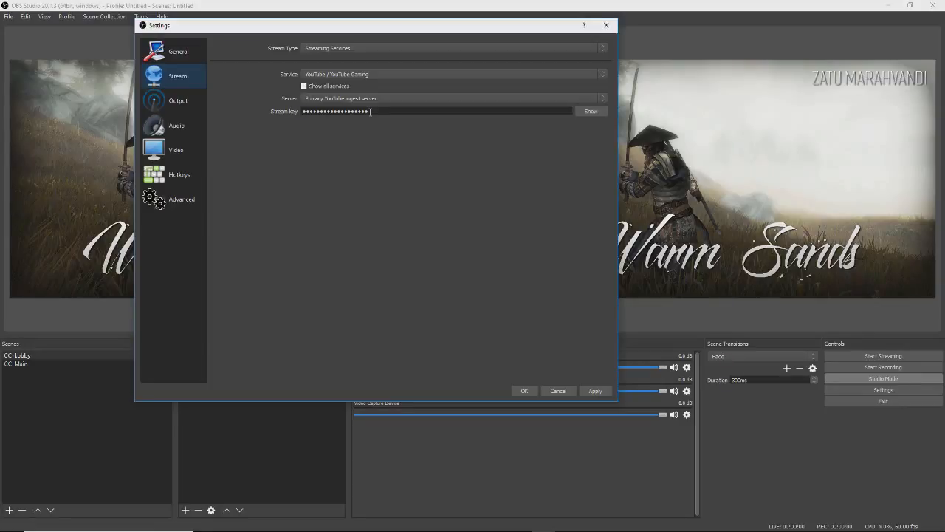
pyautogui.click(178, 99)
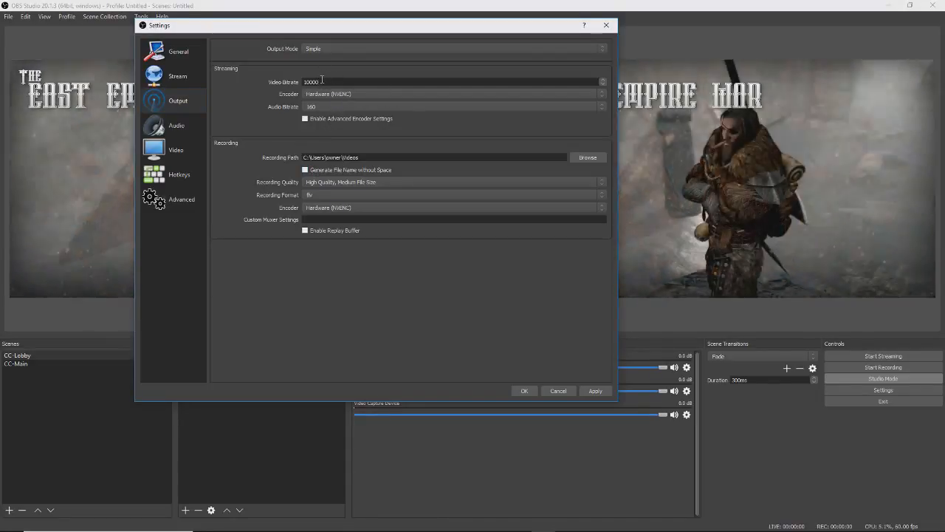
pyautogui.moveTo(320, 81); pyautogui.dragTo(299, 82)
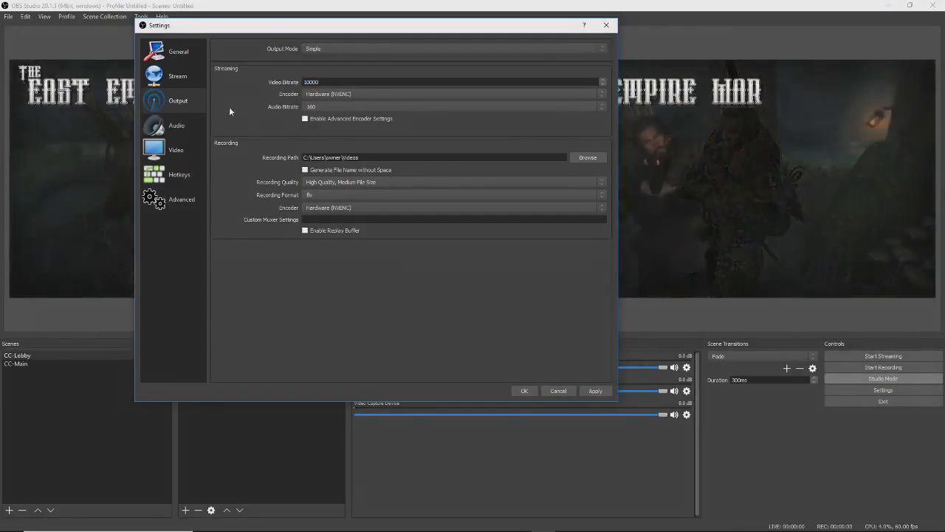
# Step: Set the output (scaled) resolution to 1280x720 and the downscale filter to Lanczos (Sharpened scaling, 32 samples)
pyautogui.click(177, 152)
pyautogui.click(176, 151)
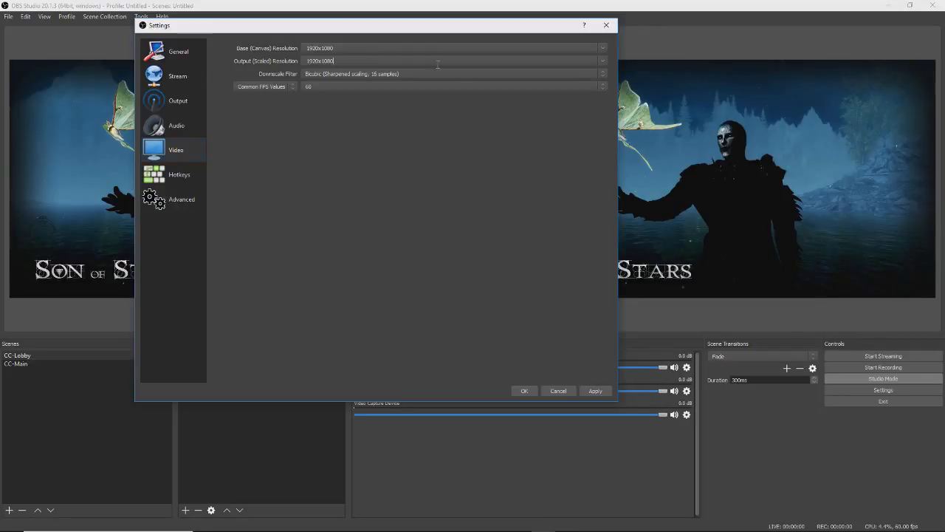
pyautogui.click(604, 60)
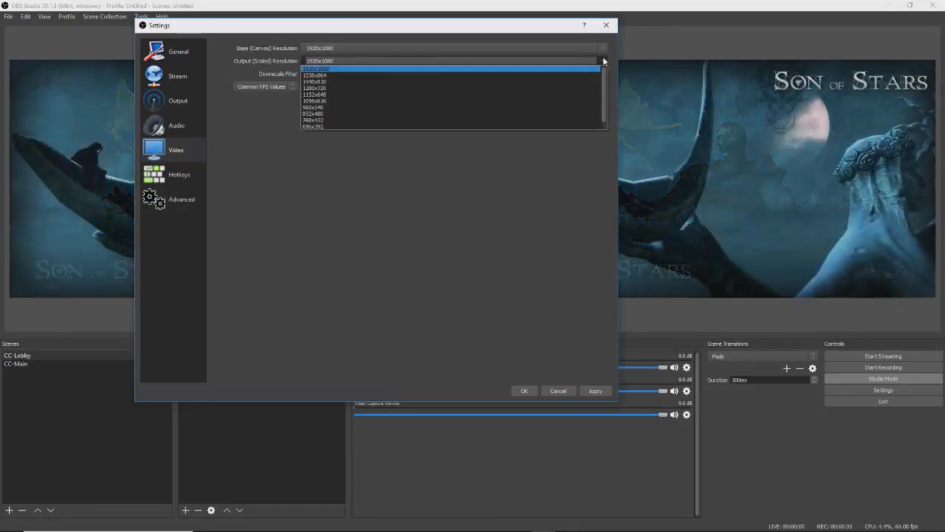
pyautogui.click(548, 88)
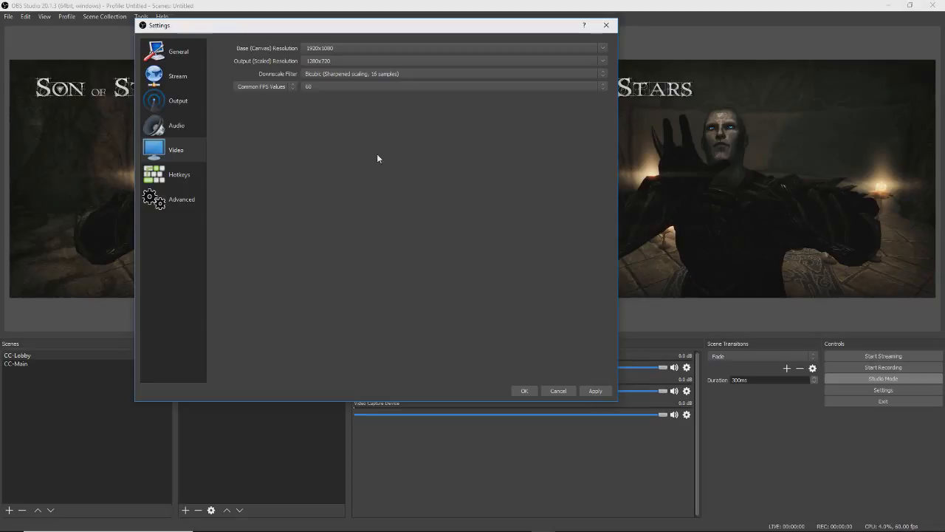
pyautogui.click(412, 74)
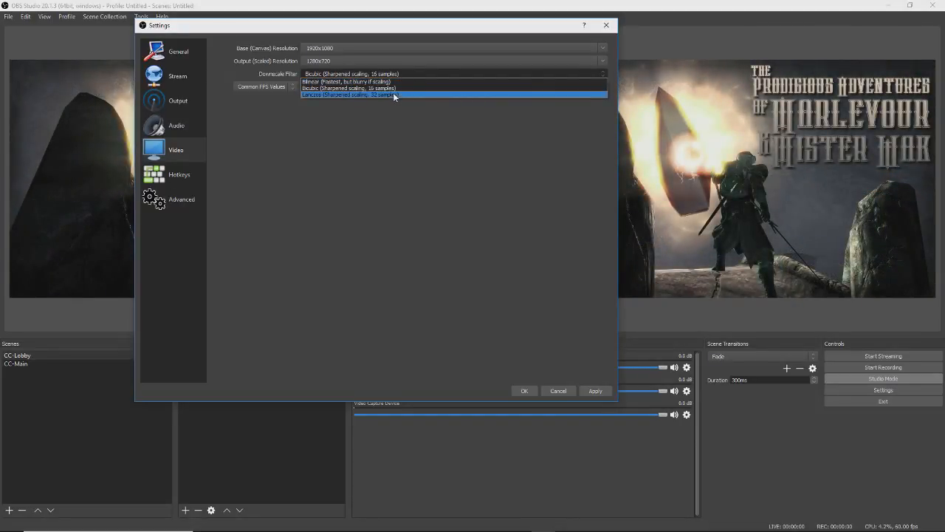
pyautogui.click(394, 95)
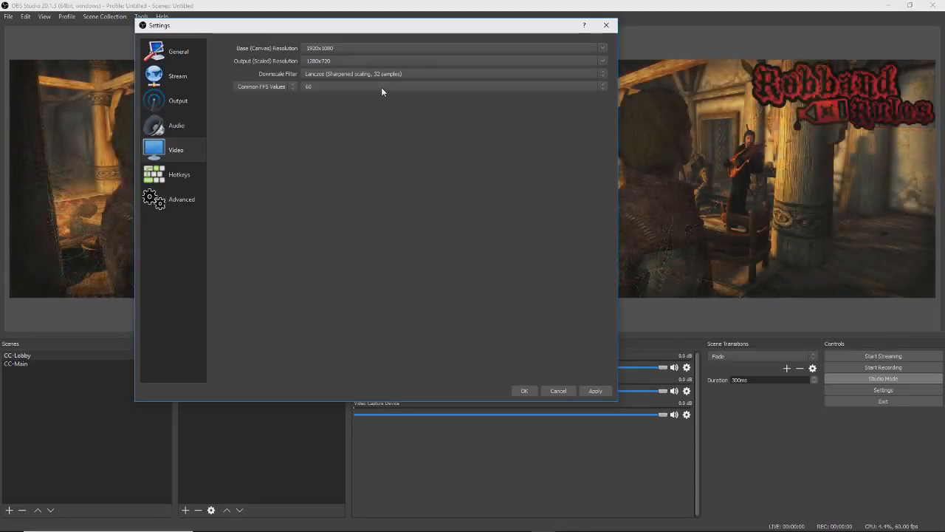
# Step: Set the common FPS value to 30 and switch the output mode to Advanced
pyautogui.click(381, 87)
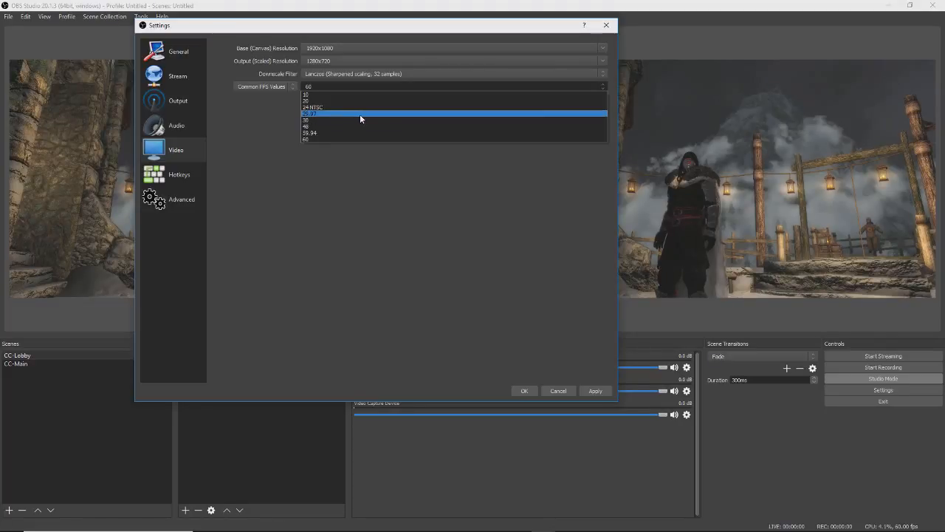
pyautogui.click(357, 118)
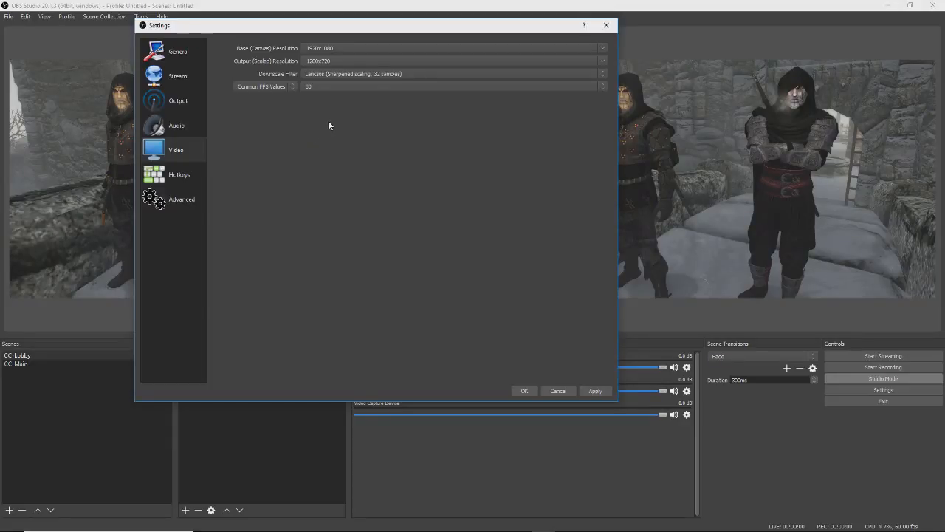
pyautogui.click(180, 102)
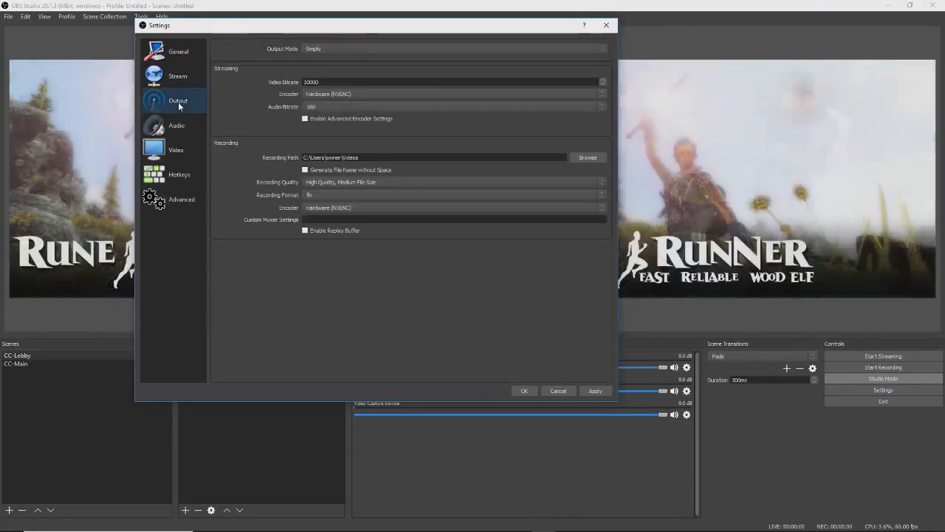
pyautogui.click(332, 49)
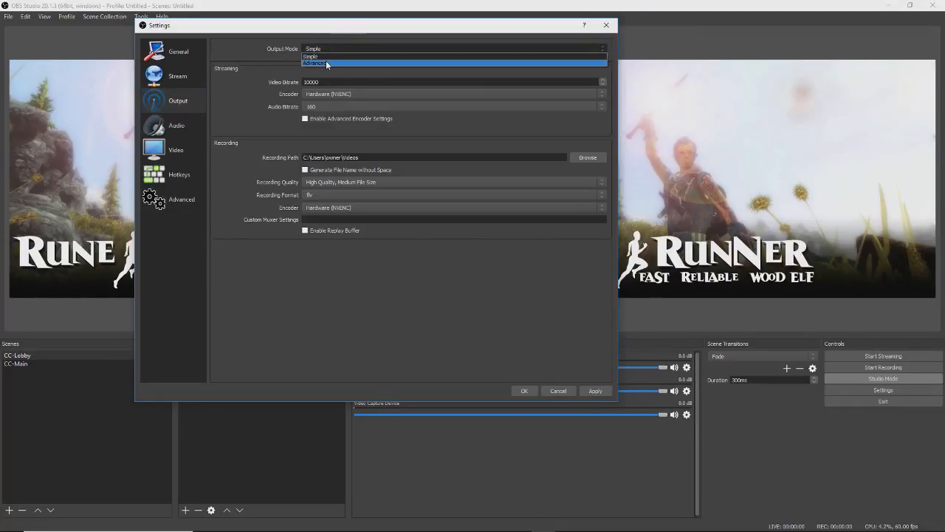
pyautogui.click(327, 62)
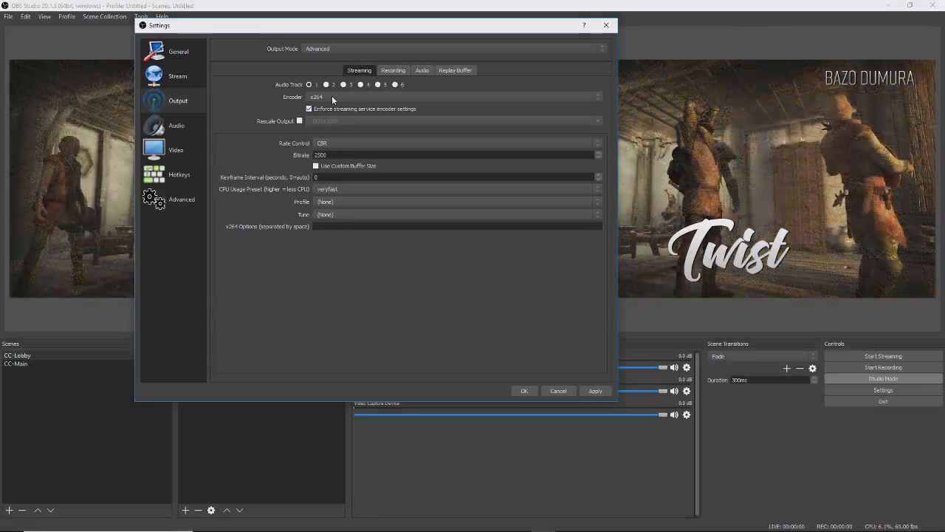
# Step: Review the available streaming encoders and keep x264 selected
pyautogui.click(332, 96)
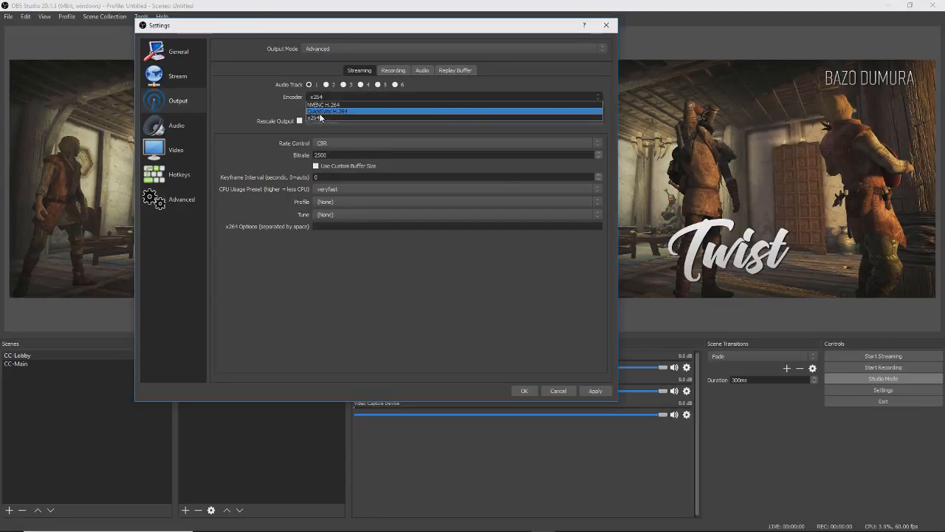
pyautogui.click(319, 116)
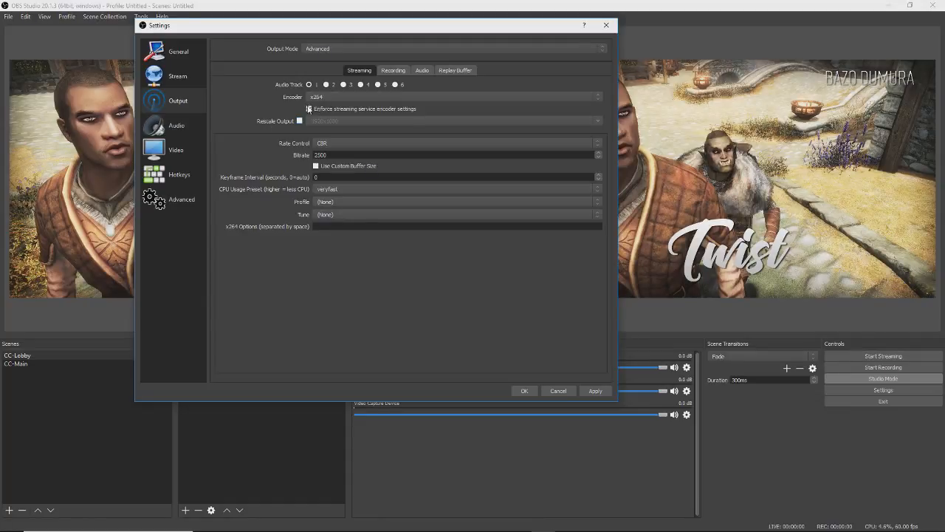
pyautogui.click(355, 98)
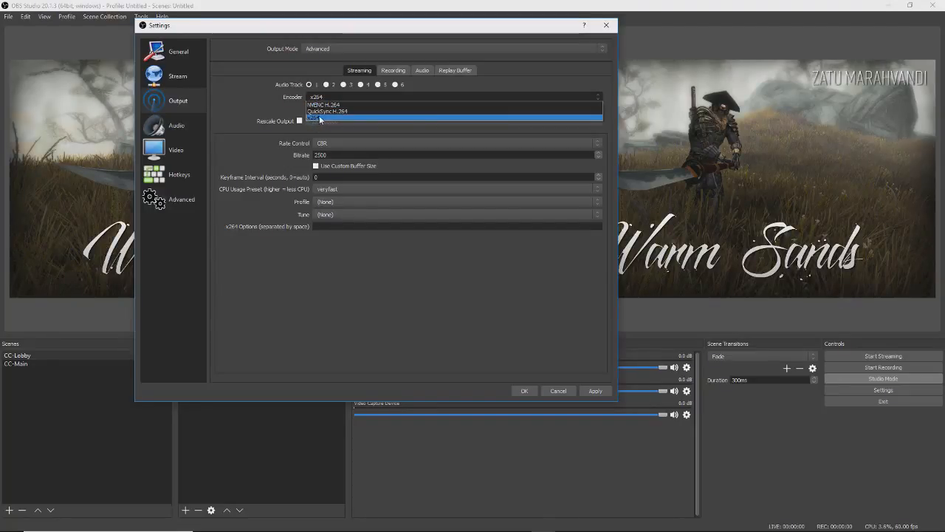
pyautogui.click(319, 115)
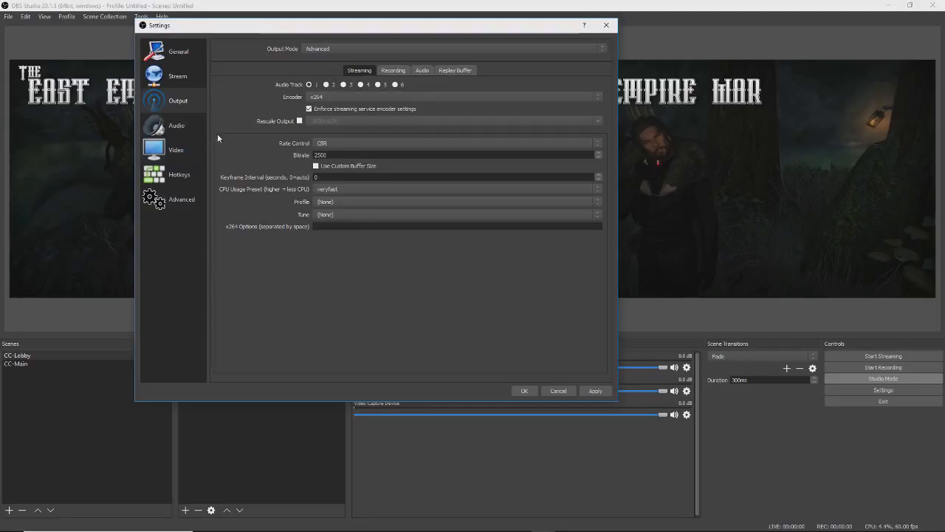
# Step: Enable rescaled output for streaming and set its resolution to 1280x720
pyautogui.click(299, 122)
pyautogui.click(342, 121)
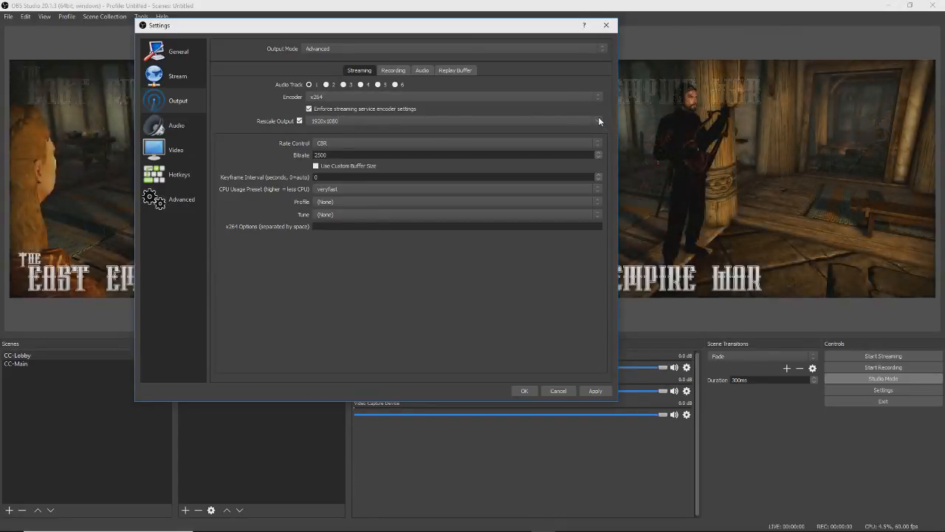
pyautogui.click(598, 117)
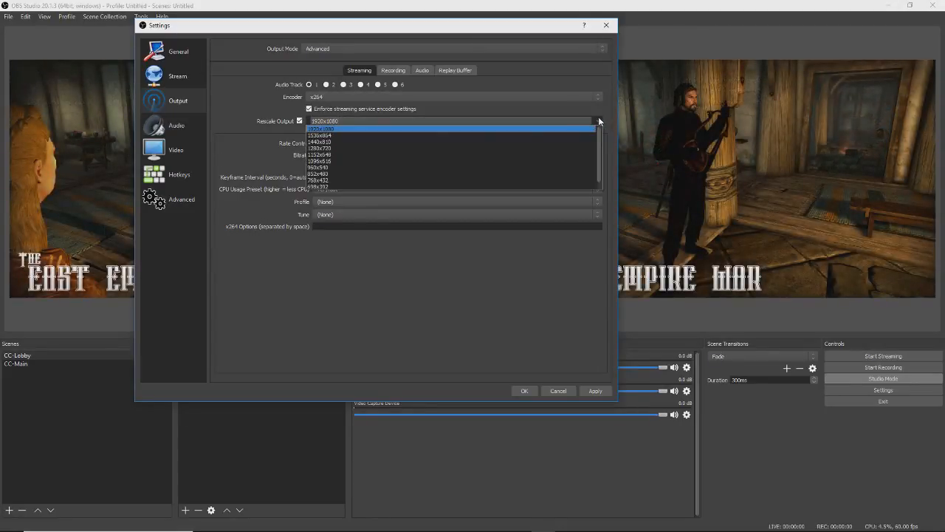
pyautogui.click(549, 147)
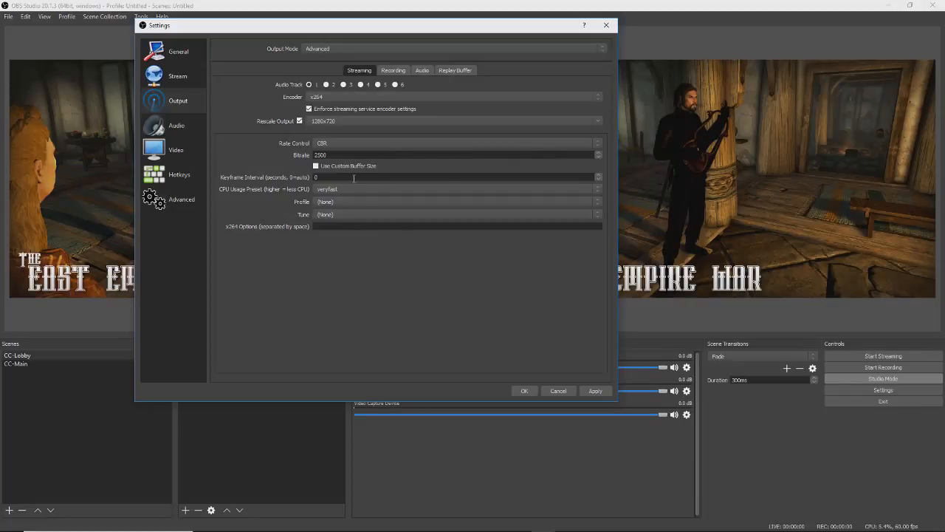
# Step: Set the output (scaled) resolution in the video settings to 1920x1080
pyautogui.click(183, 150)
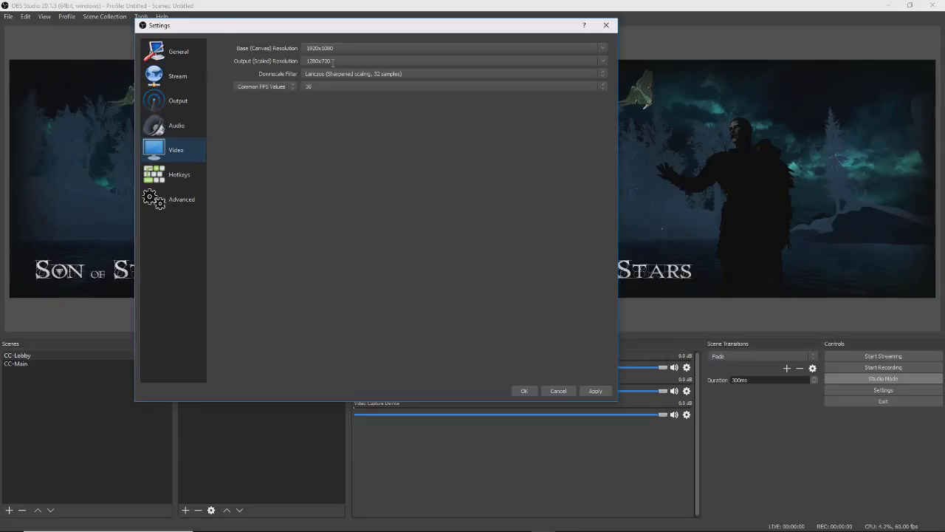
pyautogui.click(604, 60)
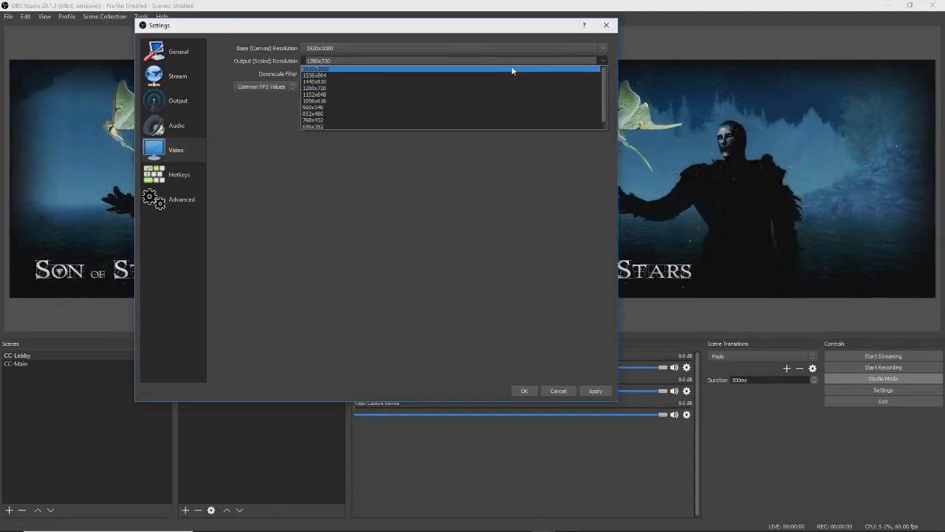
pyautogui.click(512, 69)
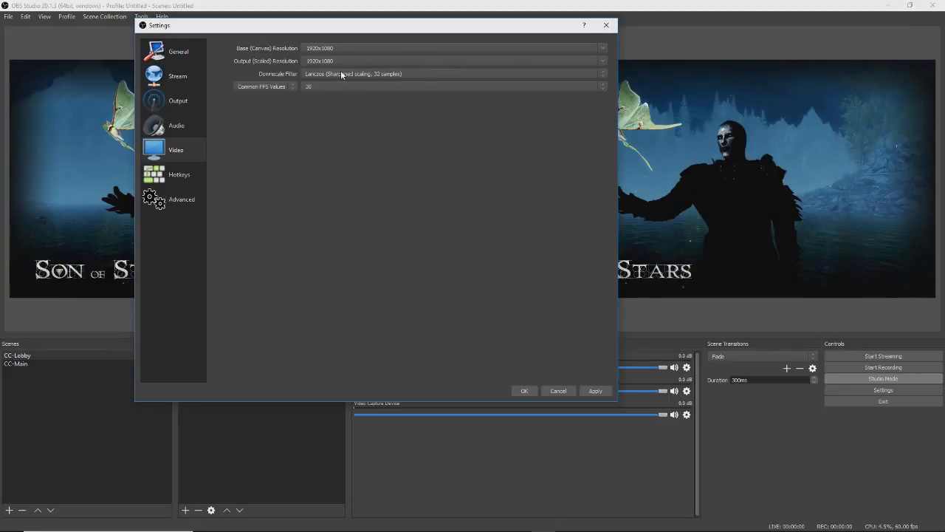
# Step: Review the advanced output settings for recording and return to those for streaming
pyautogui.click(182, 105)
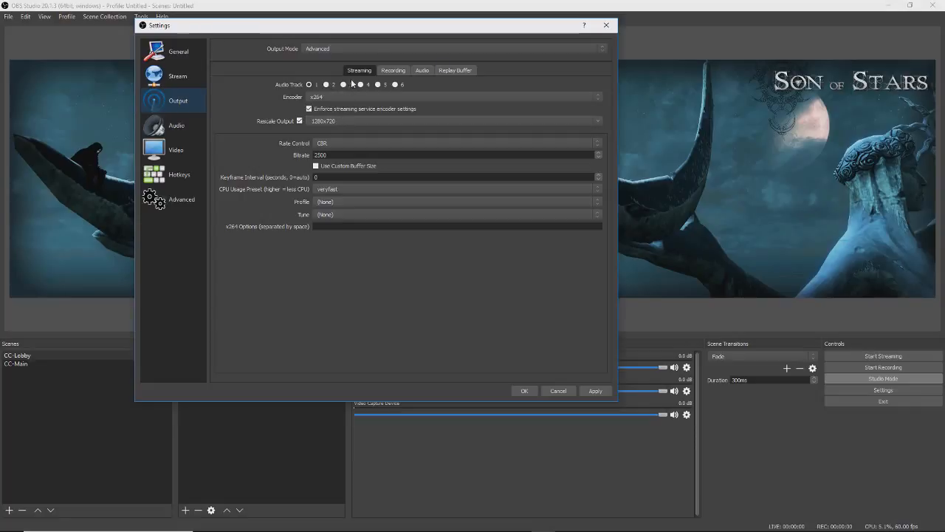
pyautogui.click(392, 74)
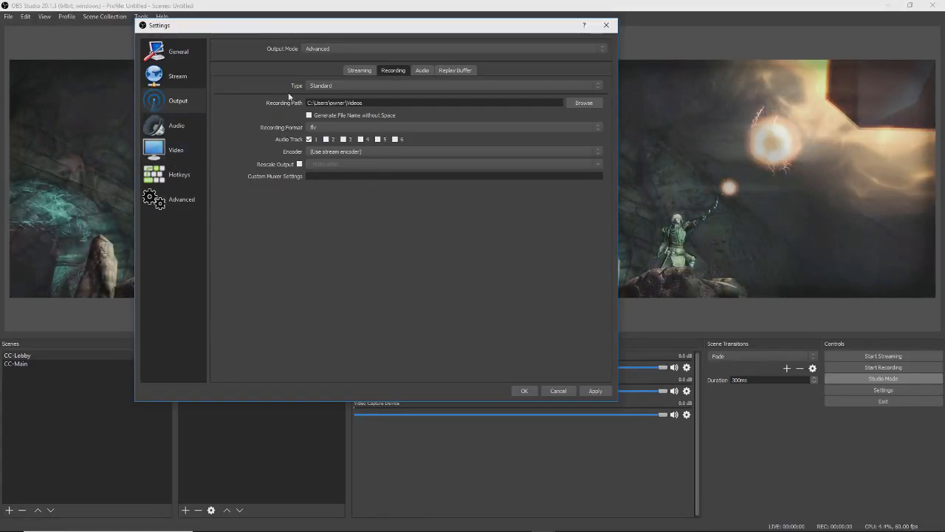
pyautogui.click(360, 70)
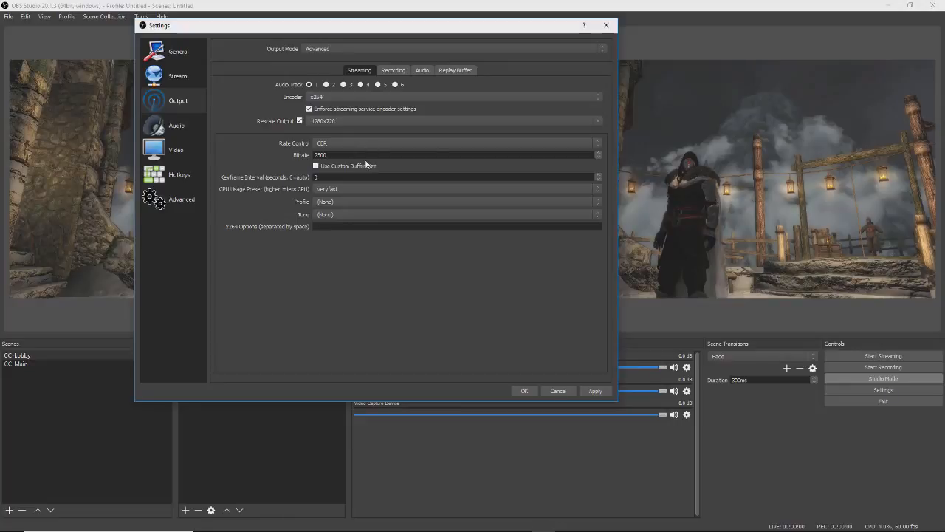
# Step: Try the custom buffer size option for the streaming encoder and turn it off again
pyautogui.click(317, 166)
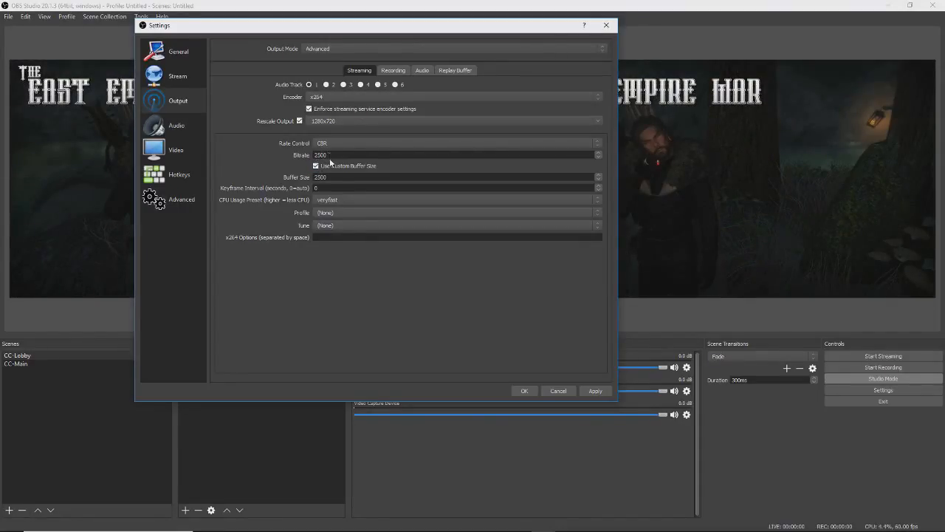
pyautogui.click(316, 166)
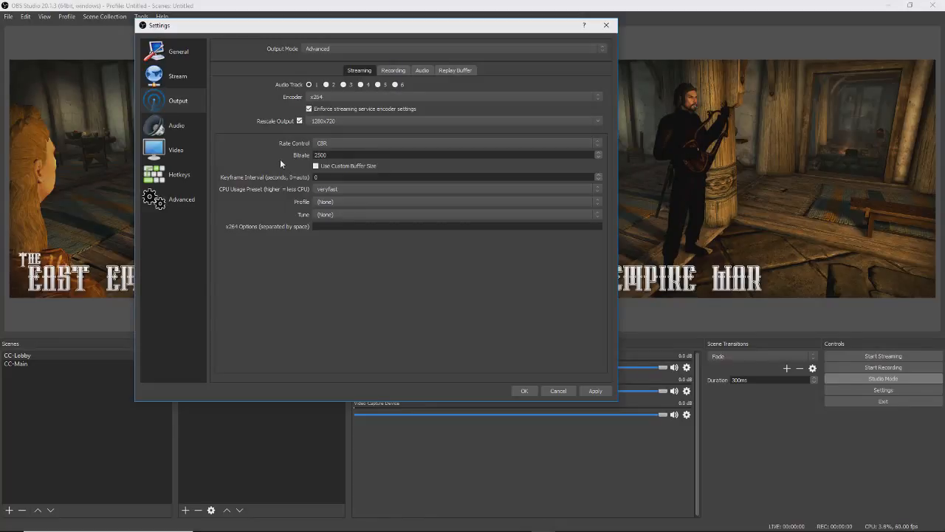
pyautogui.click(316, 166)
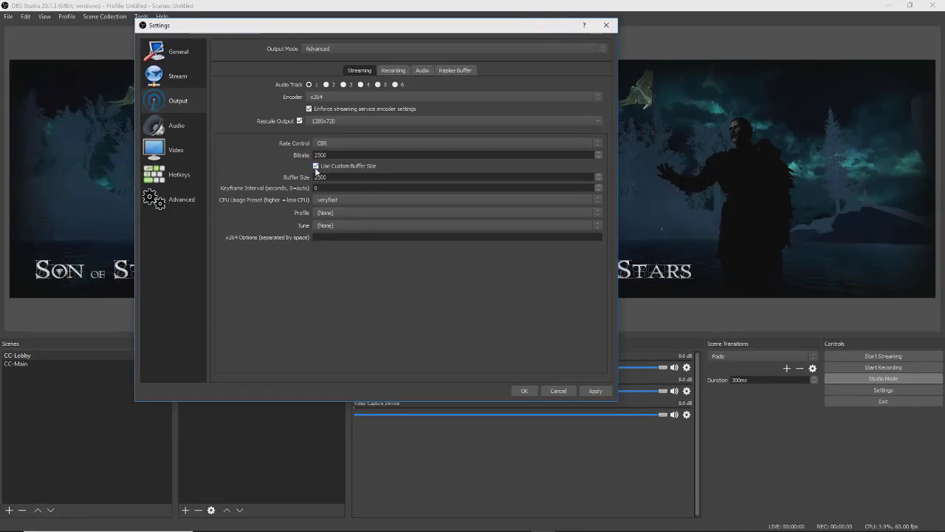
pyautogui.click(316, 166)
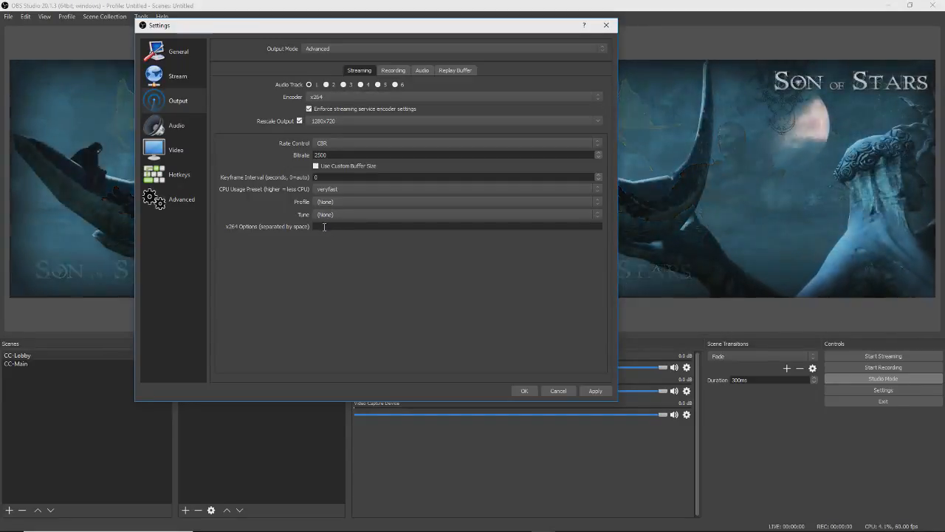
# Step: Review the CPU usage presets, keeping veryfast, and compare the video resolution settings with the rescaled streaming output
pyautogui.click(347, 189)
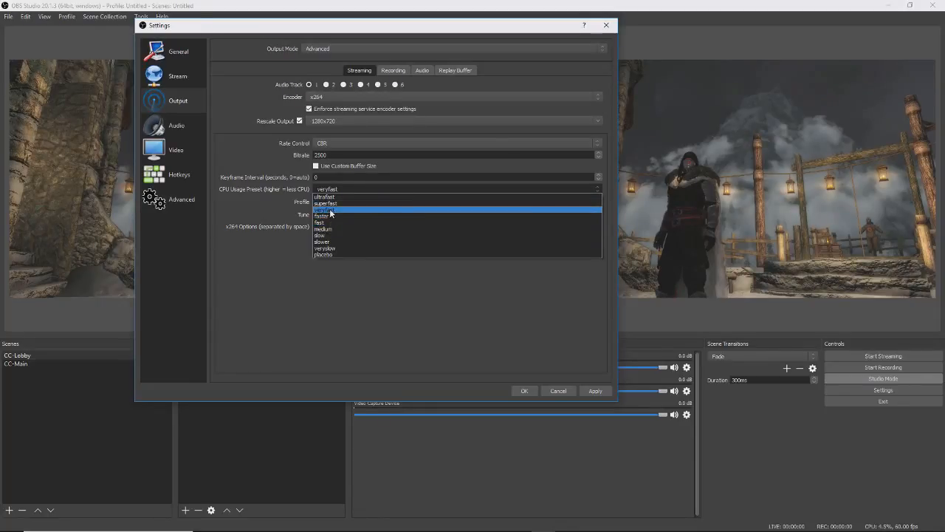
pyautogui.click(330, 210)
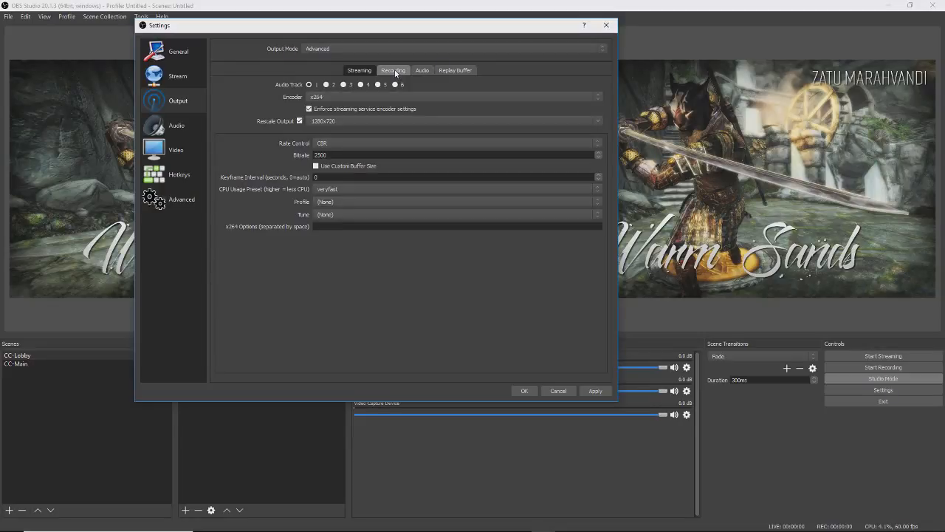
pyautogui.click(171, 155)
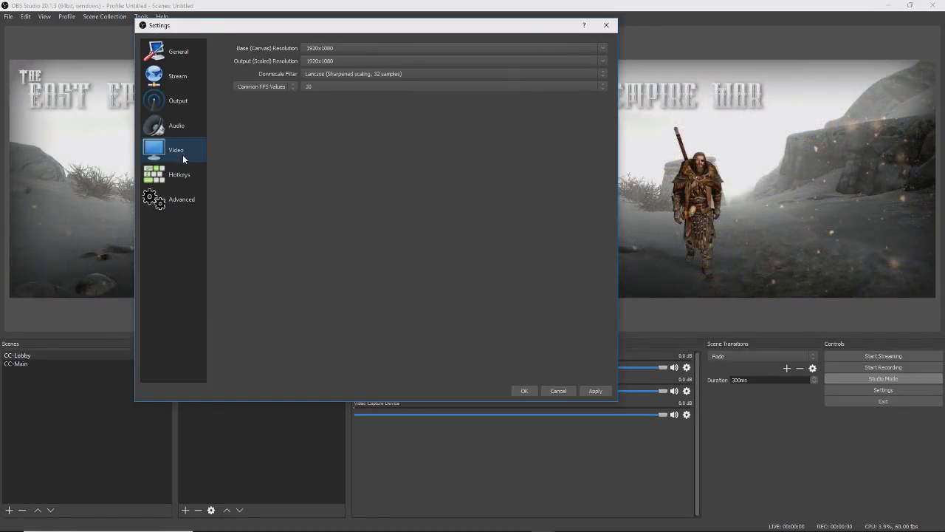
pyautogui.click(188, 100)
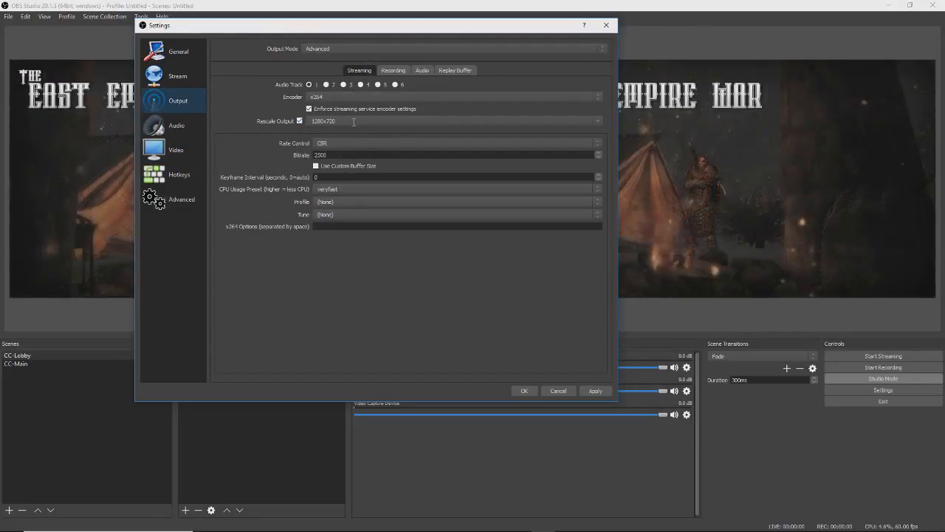
# Step: Examine the recording settings, including the encoder choices, the file name spacing option and the available recording formats
pyautogui.click(393, 70)
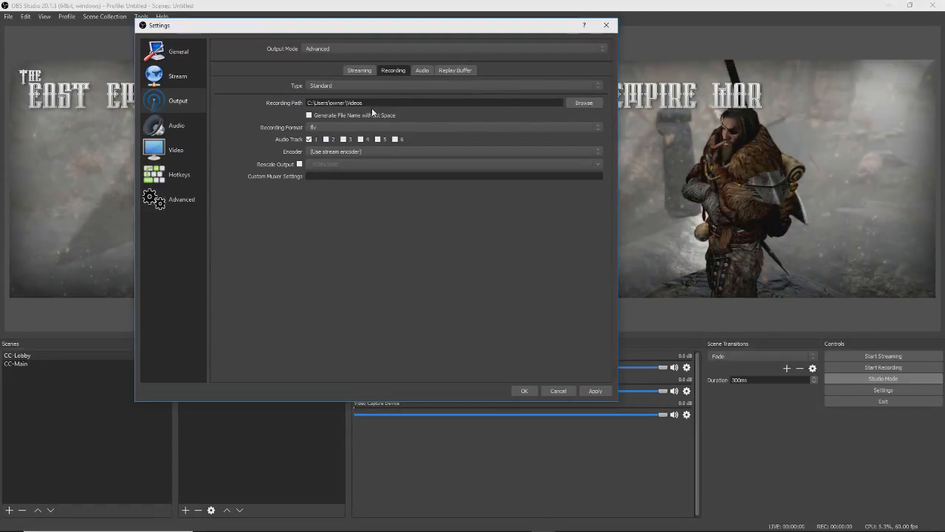
pyautogui.click(413, 151)
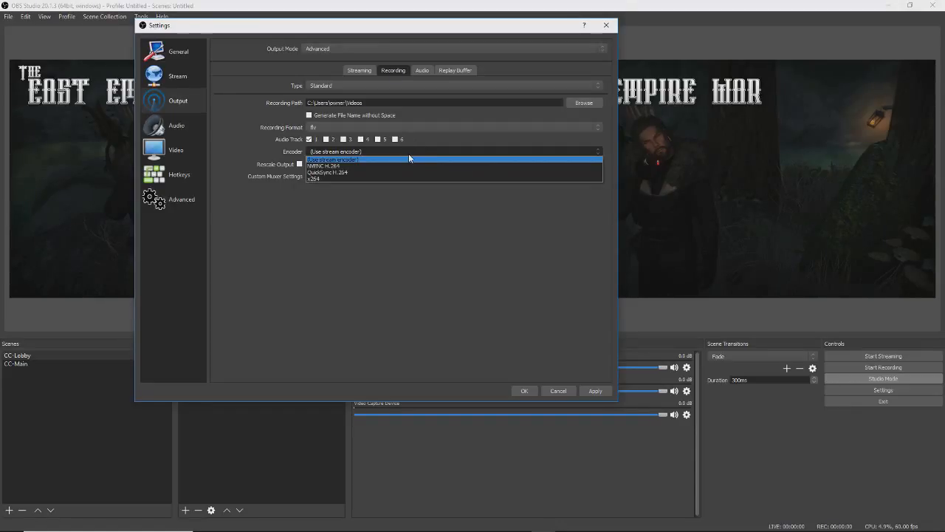
pyautogui.click(289, 116)
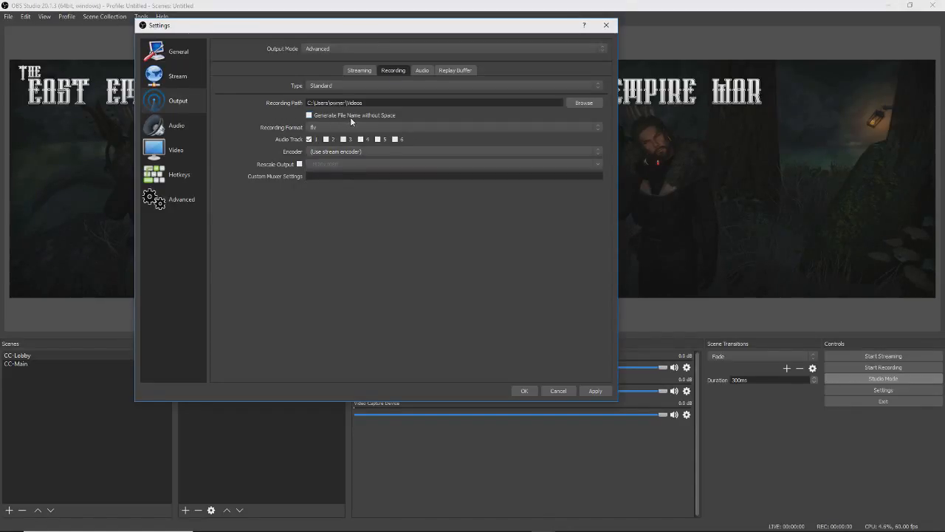
pyautogui.click(309, 116)
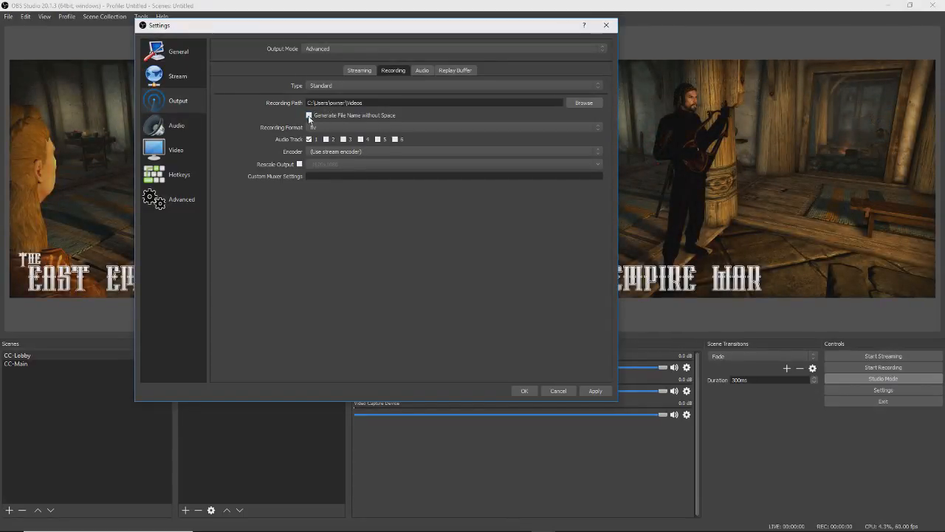
pyautogui.click(352, 129)
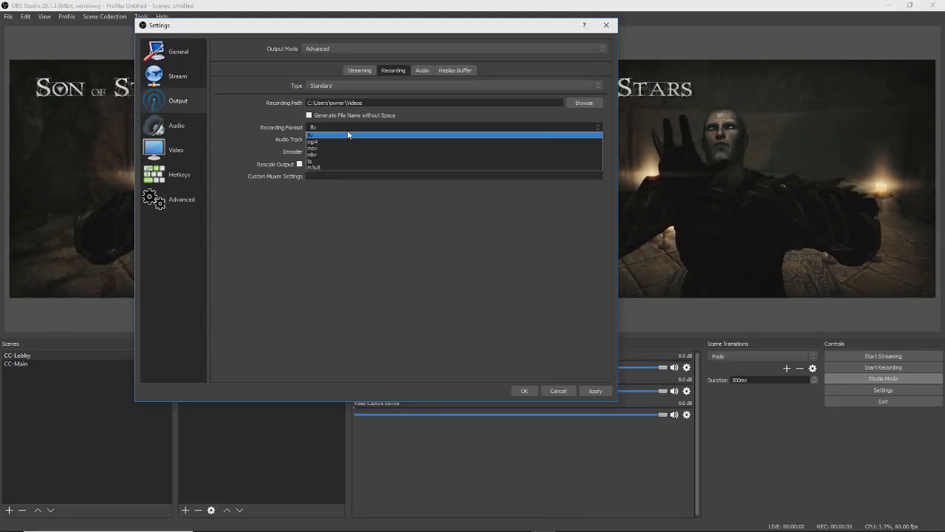
pyautogui.click(258, 122)
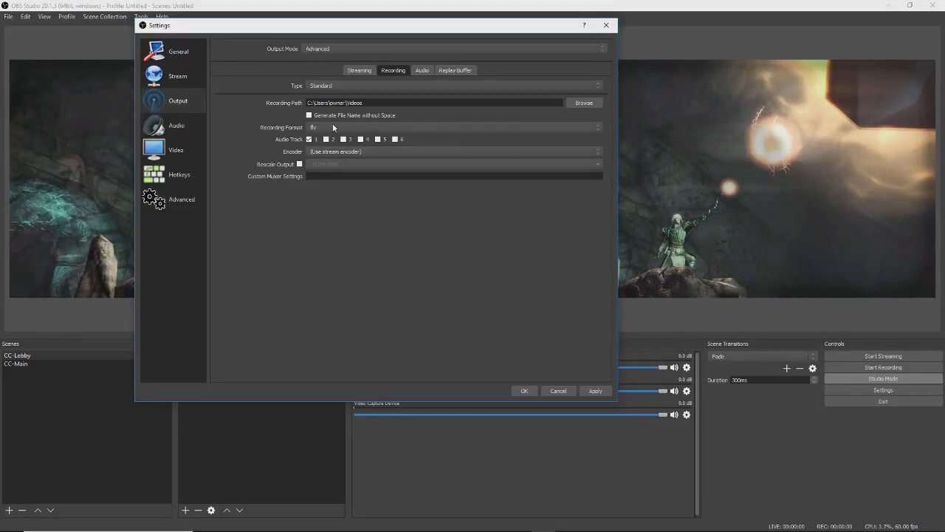
# Step: Try mp4 as the recording format and switch it back to flv
pyautogui.click(334, 127)
pyautogui.click(323, 142)
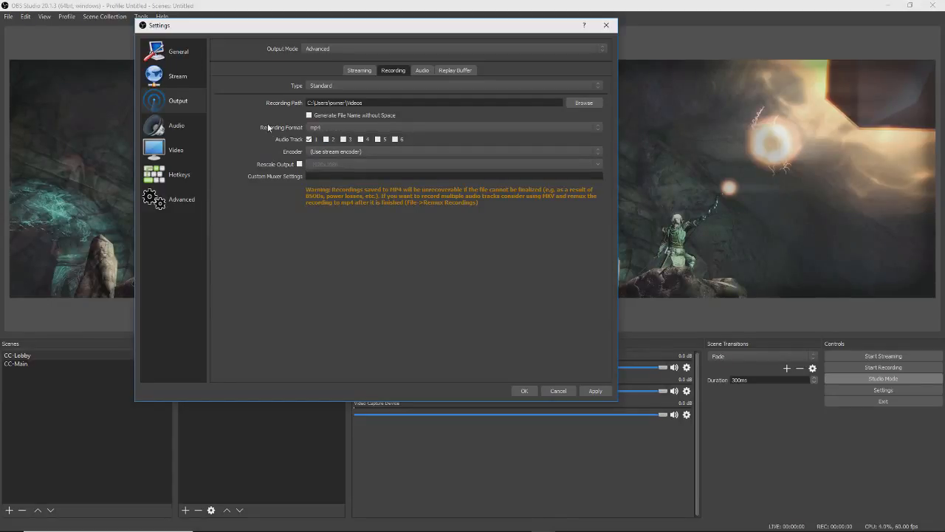
pyautogui.click(328, 129)
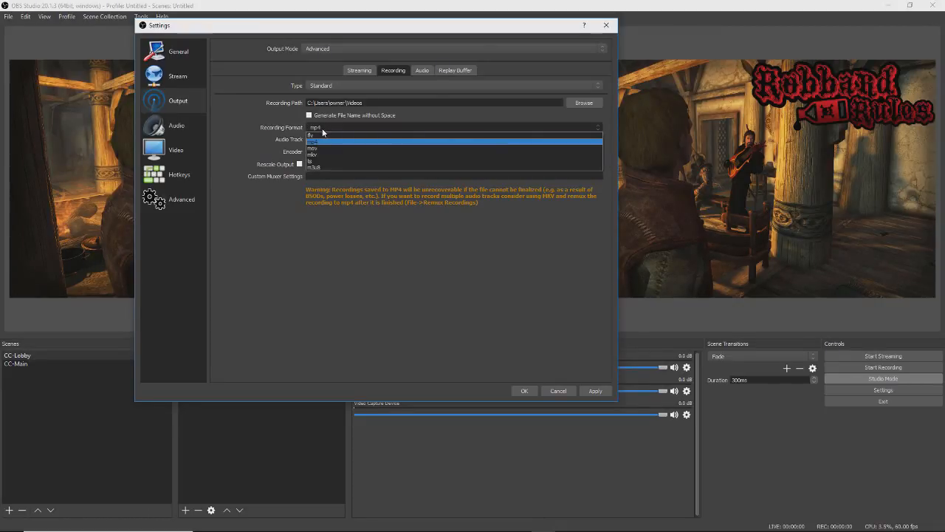
pyautogui.click(316, 136)
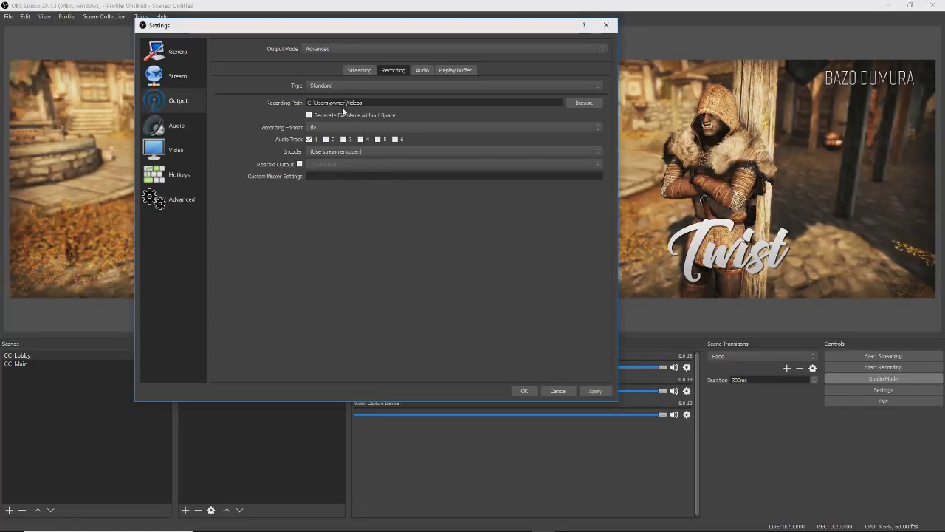
# Step: Review the recording encoder choices, keeping (Use stream encoder), and view the bitrate settings of the output audio tracks
pyautogui.click(362, 152)
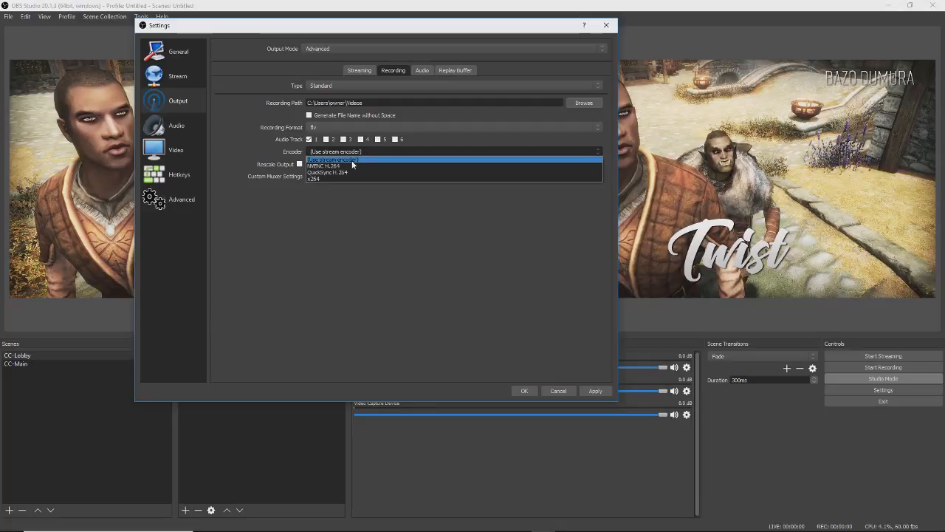
pyautogui.click(352, 160)
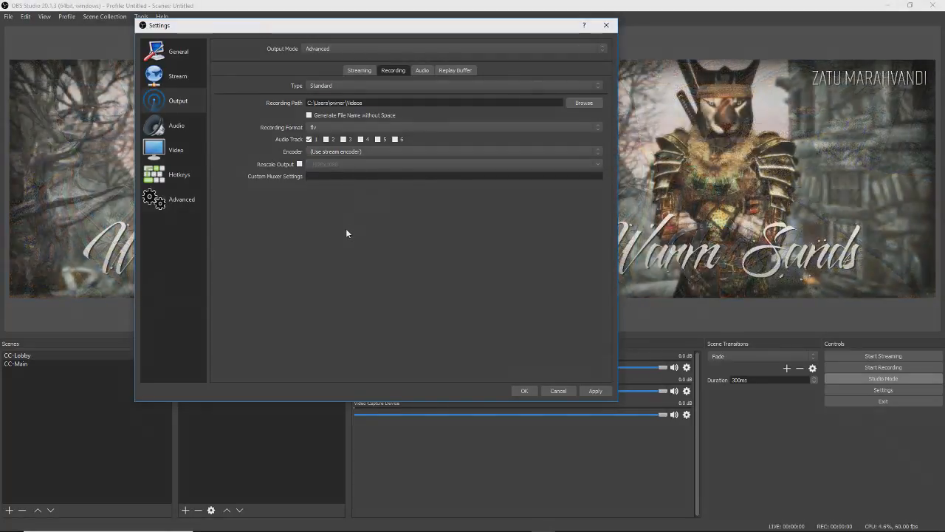
pyautogui.click(424, 71)
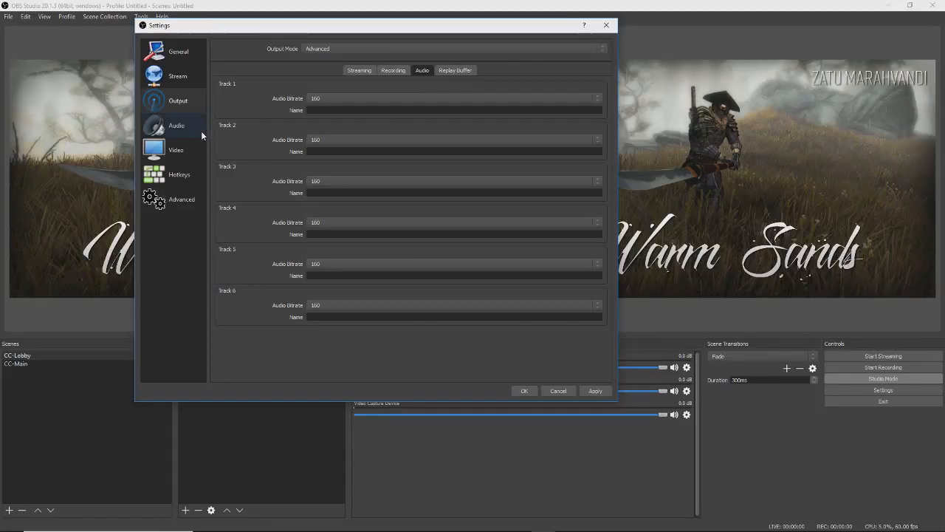
# Step: Set the Mic/Auxiliary Audio Device to Microphone (Realtek High Definition Audio) and save the settings
pyautogui.click(176, 128)
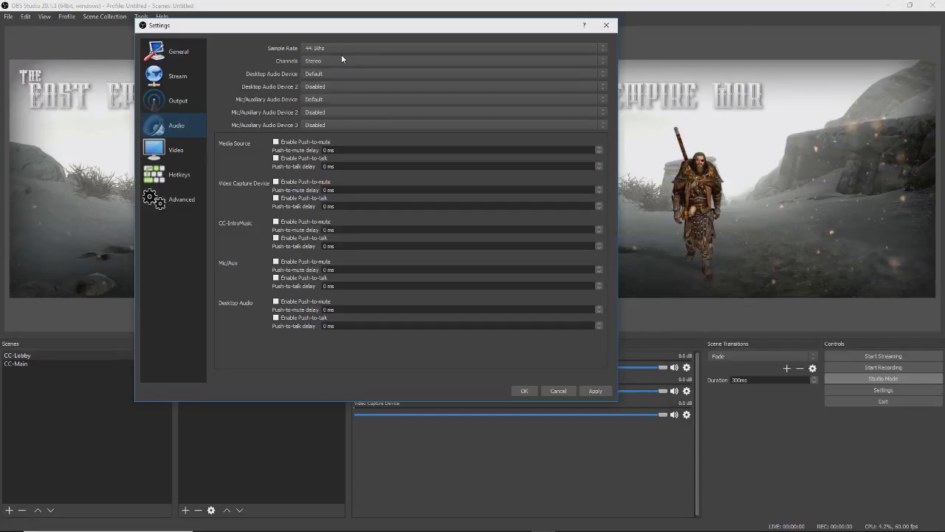
pyautogui.click(339, 100)
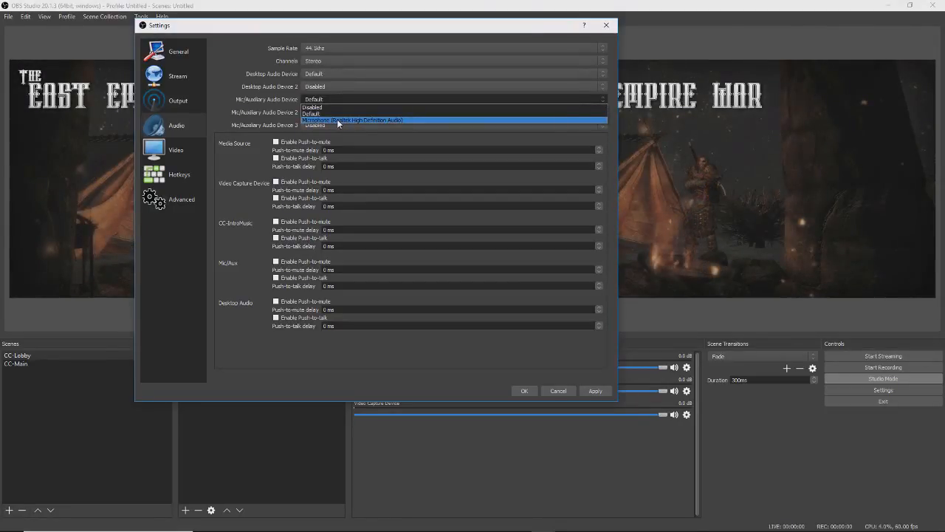
pyautogui.click(339, 120)
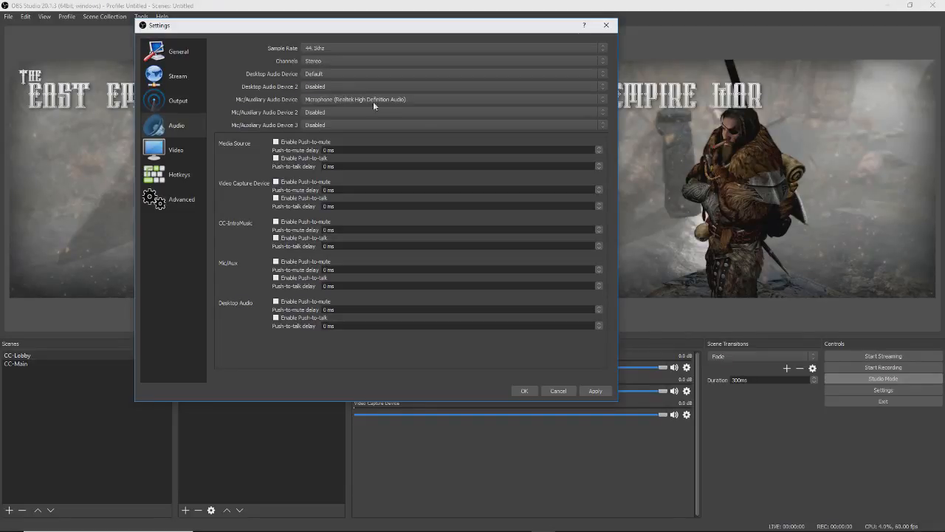
pyautogui.click(525, 390)
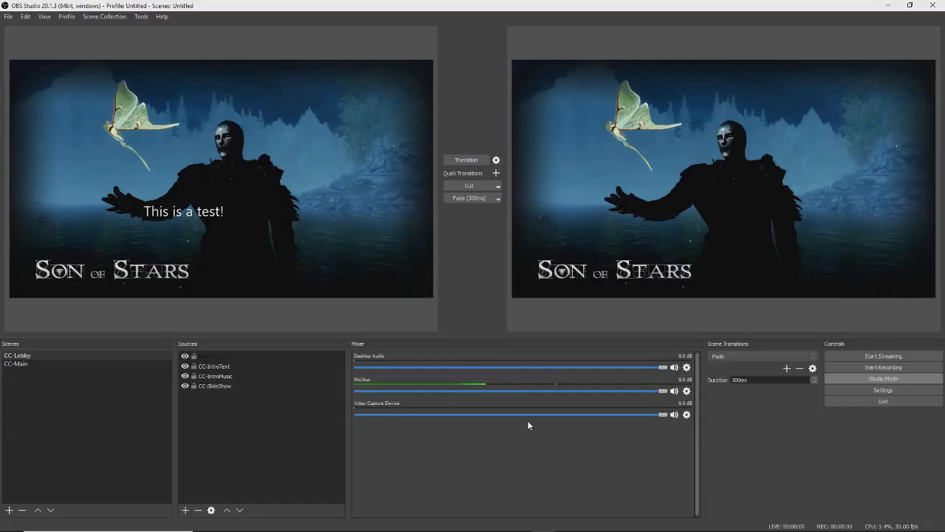
# Step: Try lowering the Video Capture Device volume and muting Mic/Aux in the mixer, restoring both
pyautogui.click(367, 413)
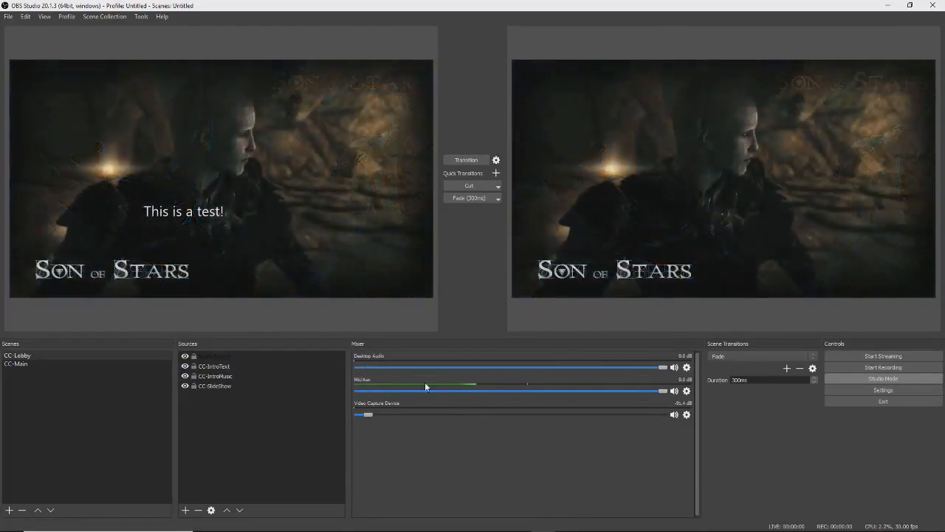
pyautogui.click(674, 392)
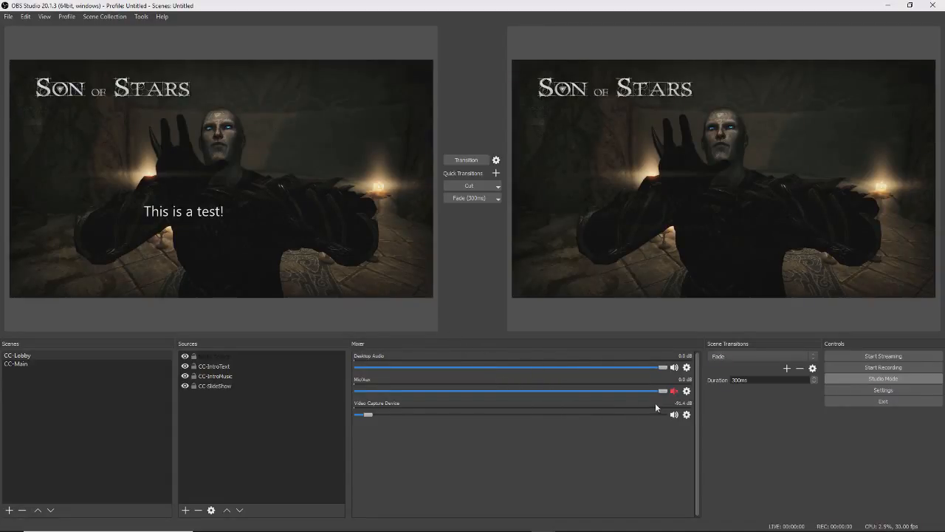
pyautogui.click(673, 391)
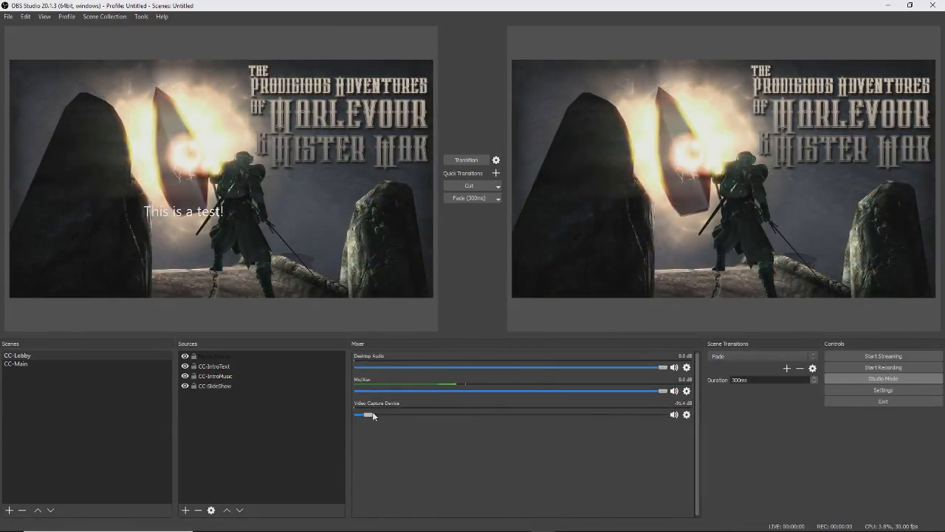
pyautogui.moveTo(373, 415); pyautogui.dragTo(674, 414)
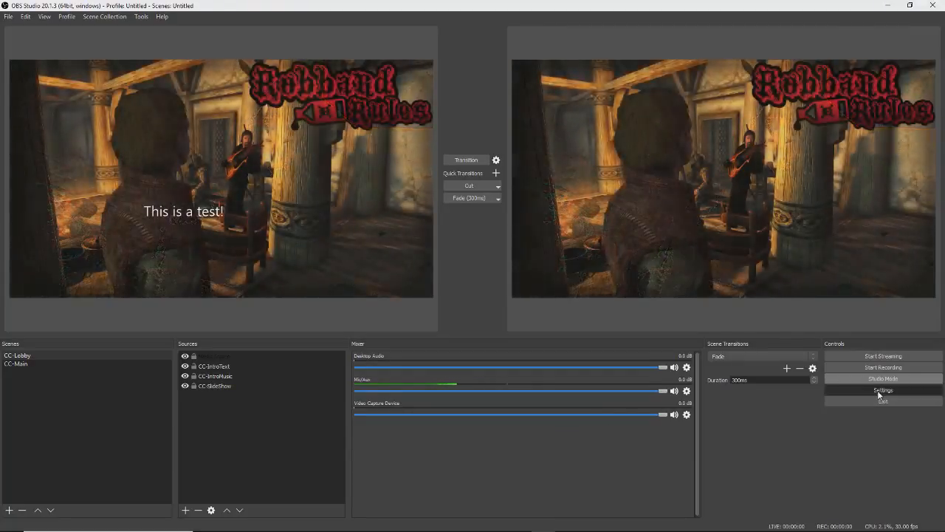
# Step: Examine the hotkey assignments and the advanced settings
pyautogui.click(879, 390)
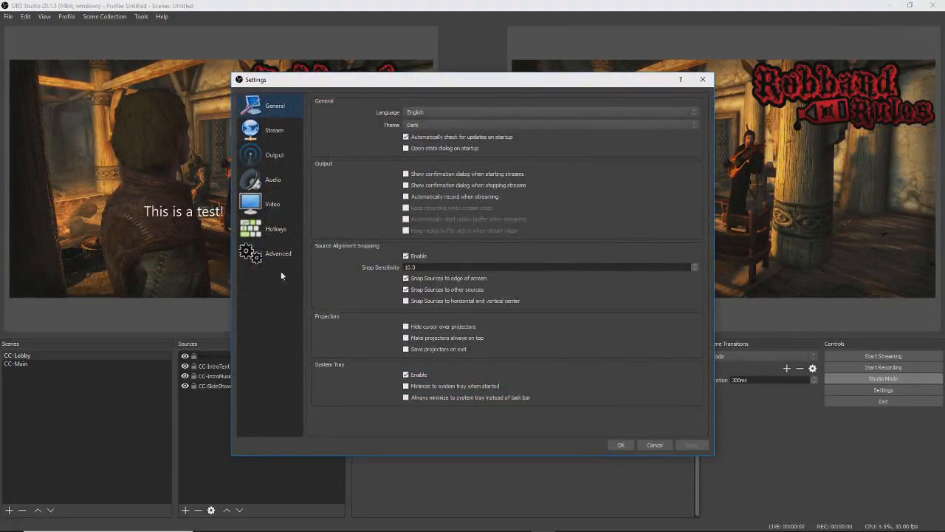
pyautogui.click(274, 229)
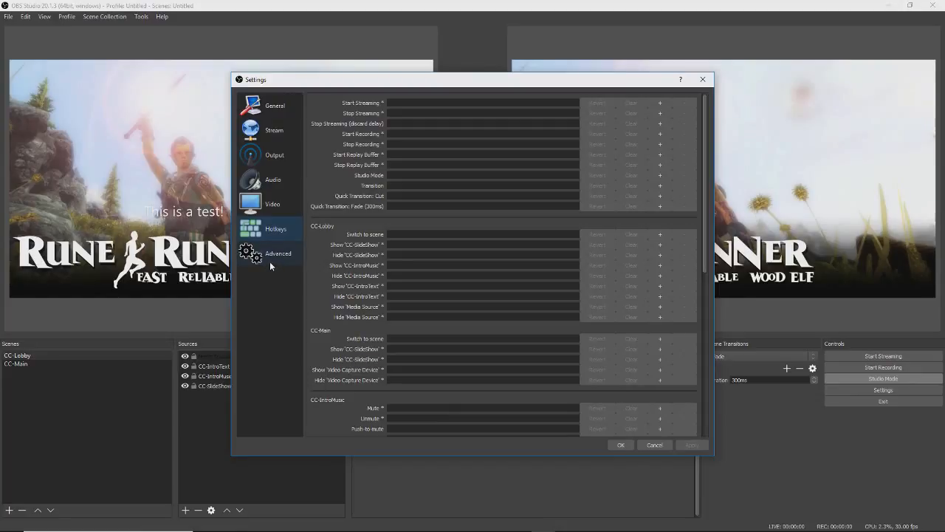
pyautogui.click(271, 259)
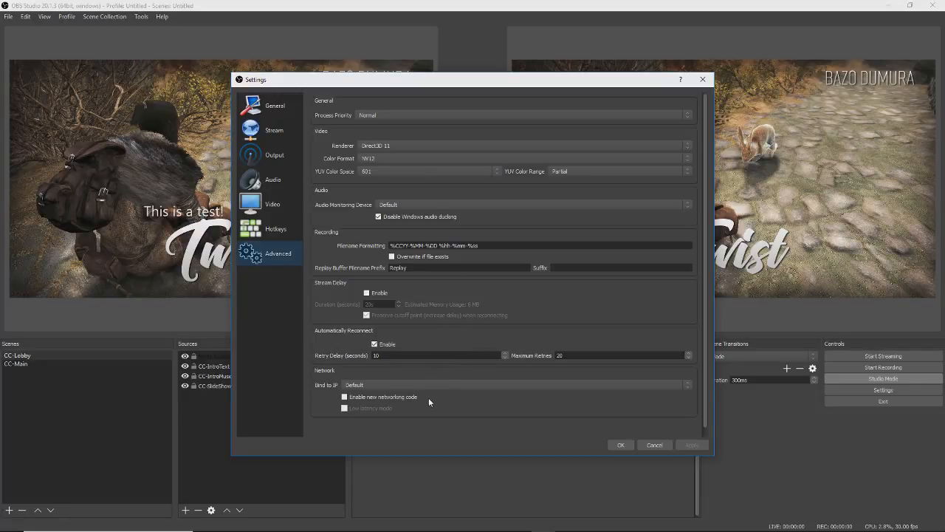
# Step: Set Bind to IP to the Wi-Fi address, try enabling and disabling Stream Delay, and save the settings
pyautogui.scroll(-1, 429, 387)
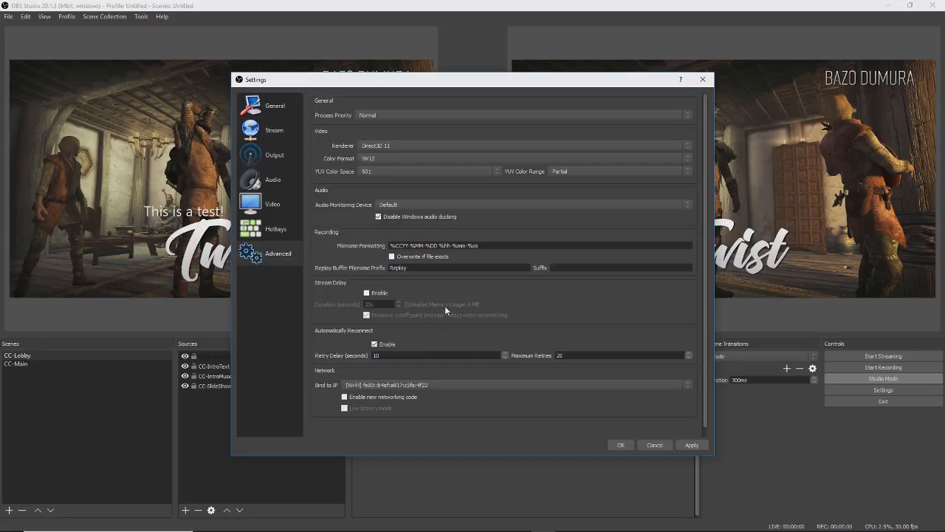
pyautogui.click(367, 293)
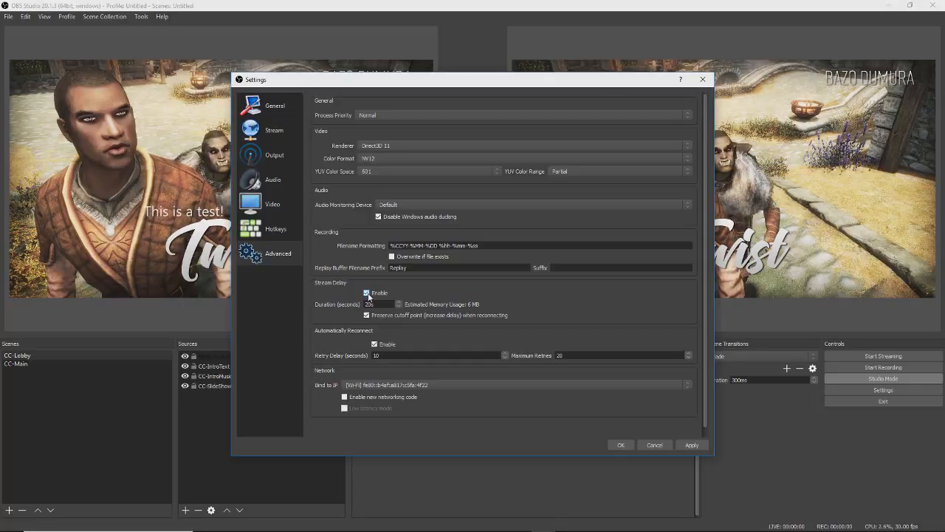
pyautogui.click(368, 294)
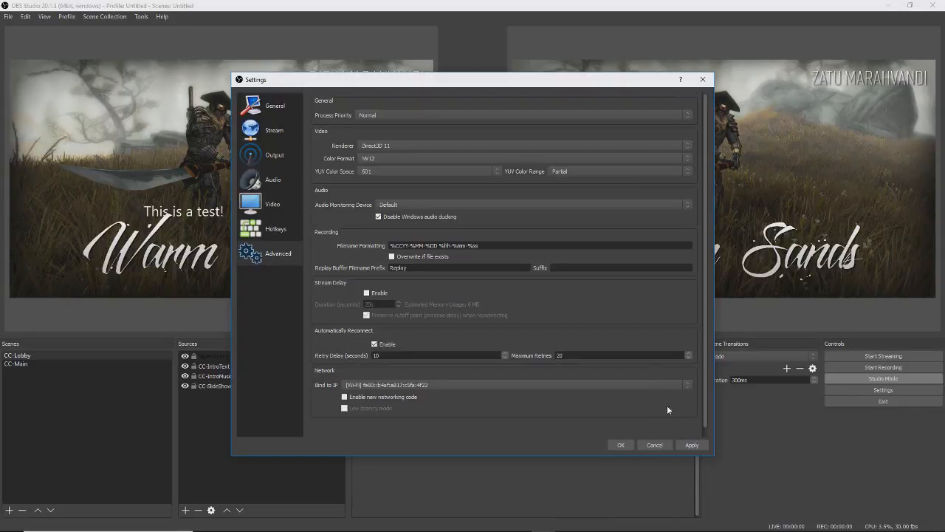
pyautogui.click(625, 445)
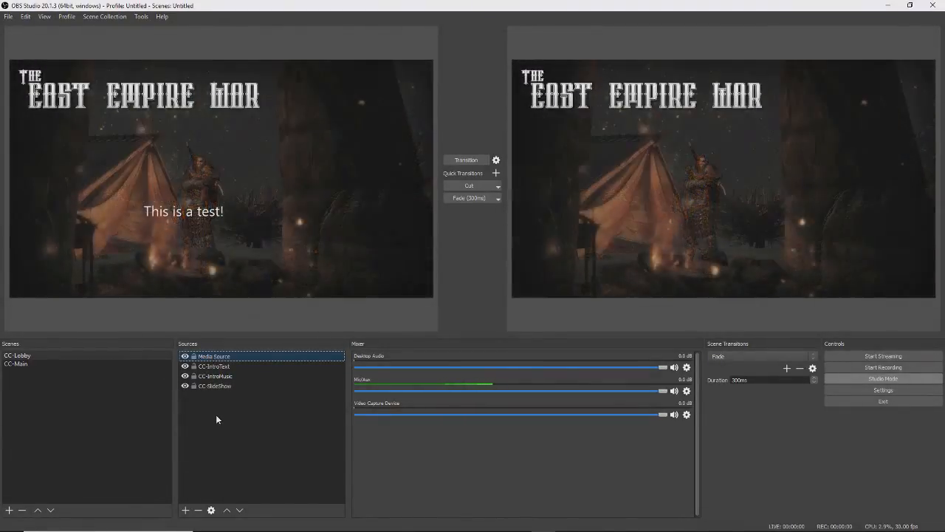
# Step: Add a new Game Capture source to the CC-Lobby scene in Capture any fullscreen application mode
pyautogui.click(186, 509)
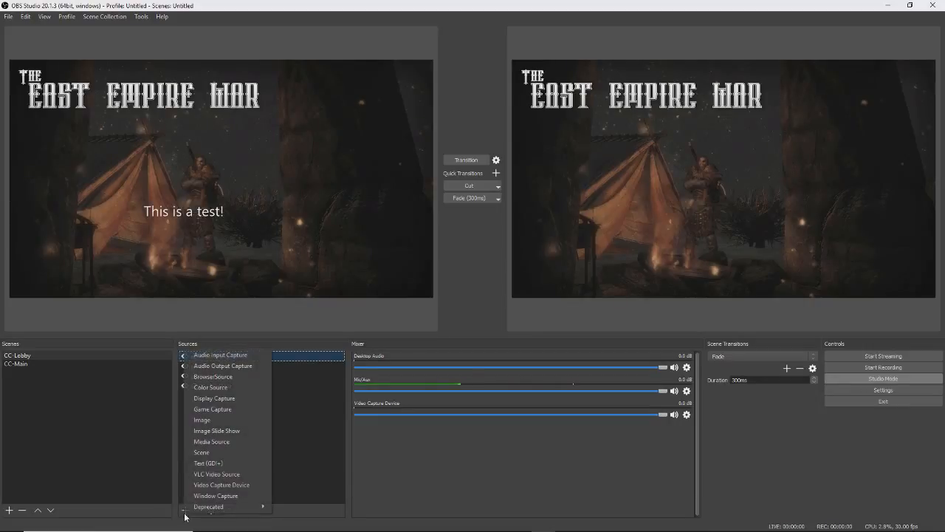
pyautogui.click(211, 408)
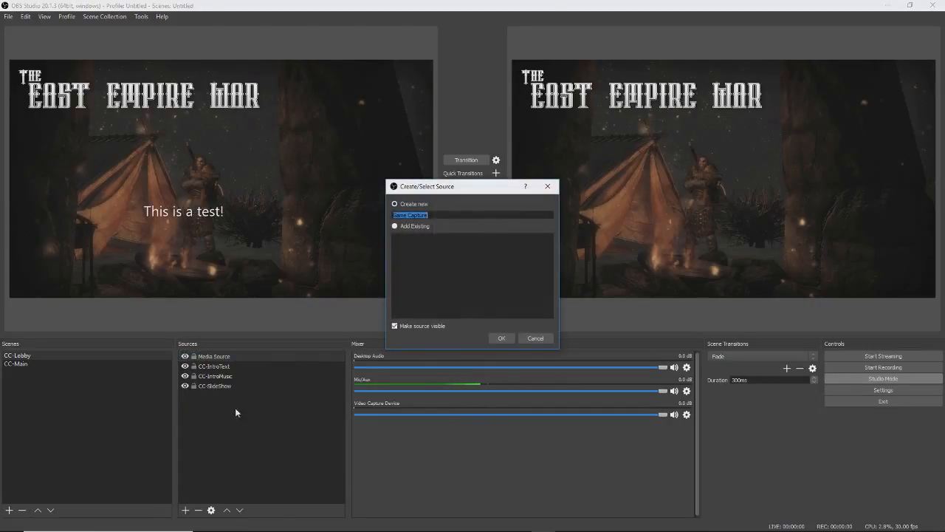
pyautogui.click(514, 336)
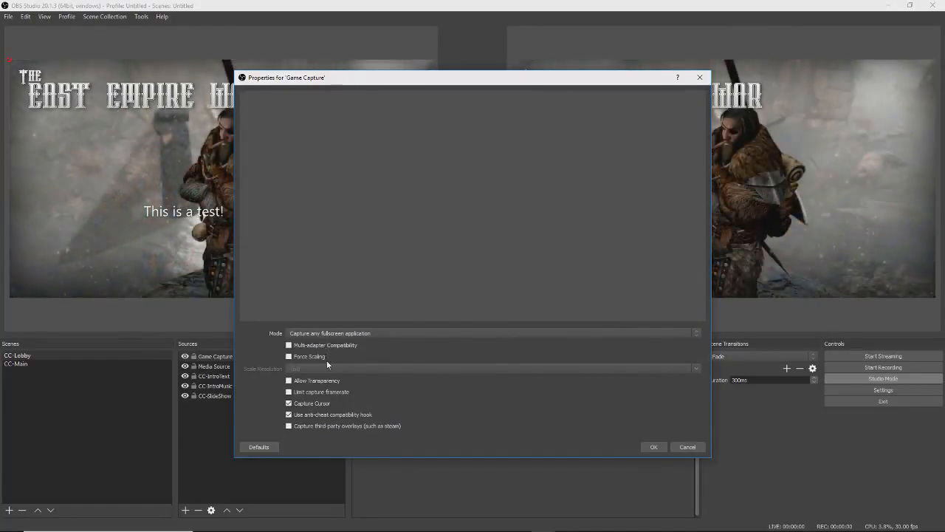
pyautogui.click(654, 448)
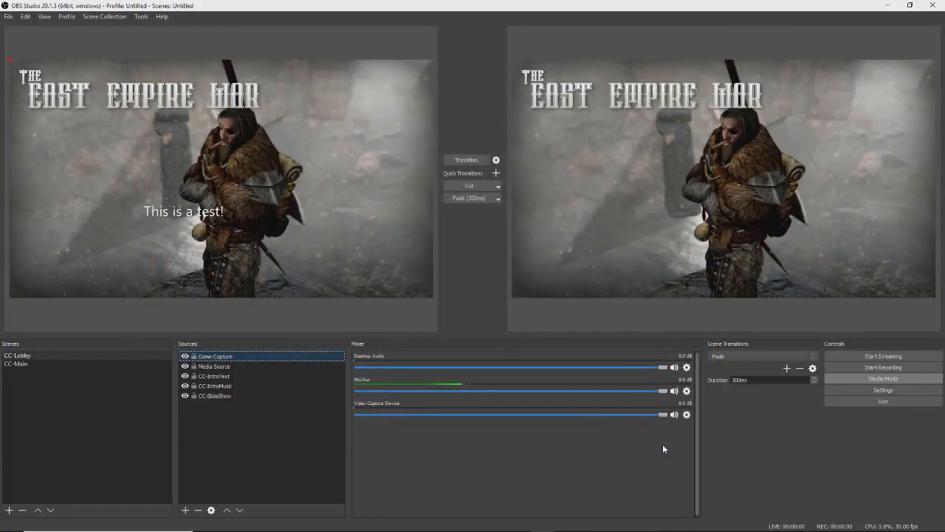
# Step: Set the Desktop Audio sync offset to 14000 ms in the advanced audio properties
pyautogui.click(27, 18)
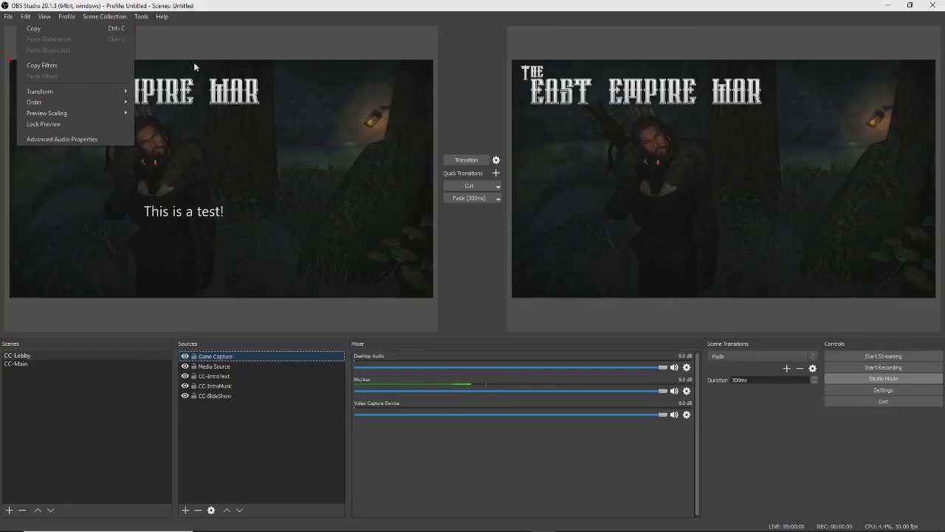
pyautogui.click(212, 42)
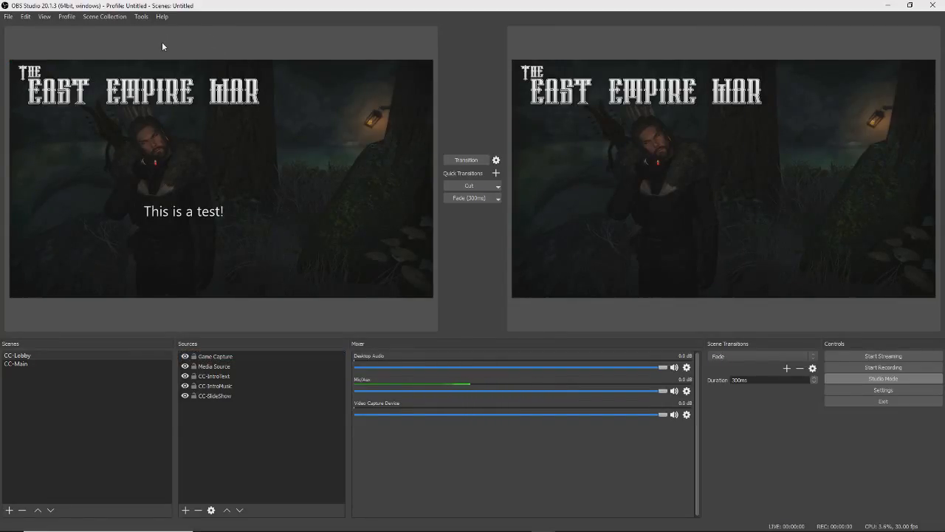
pyautogui.click(26, 18)
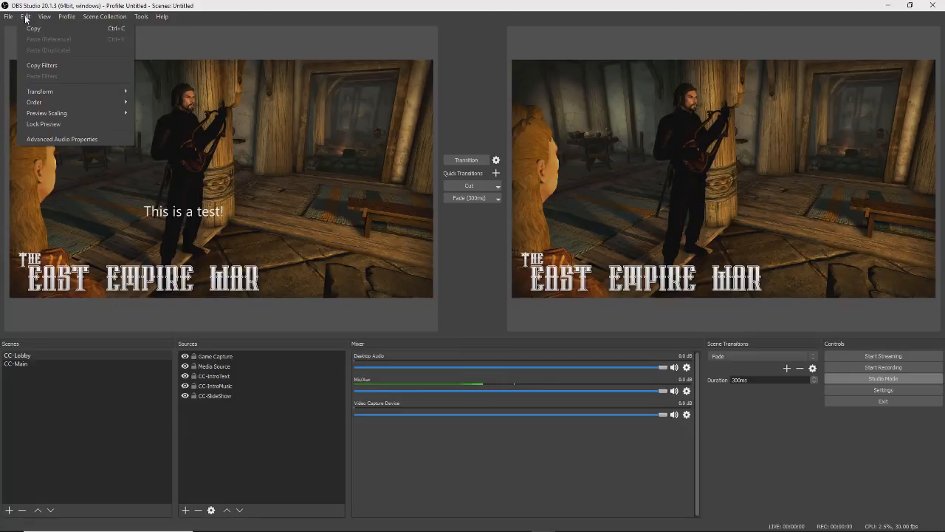
pyautogui.click(52, 140)
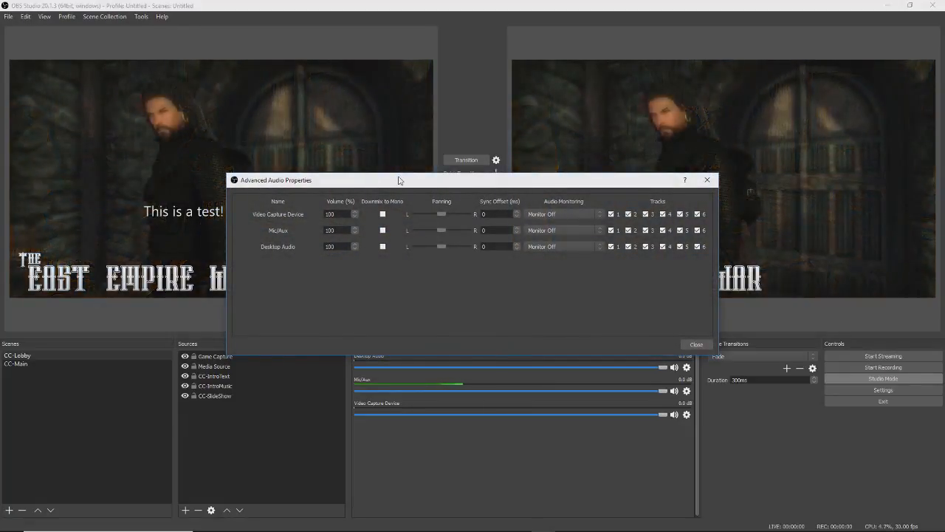
pyautogui.moveTo(433, 177); pyautogui.dragTo(537, 153)
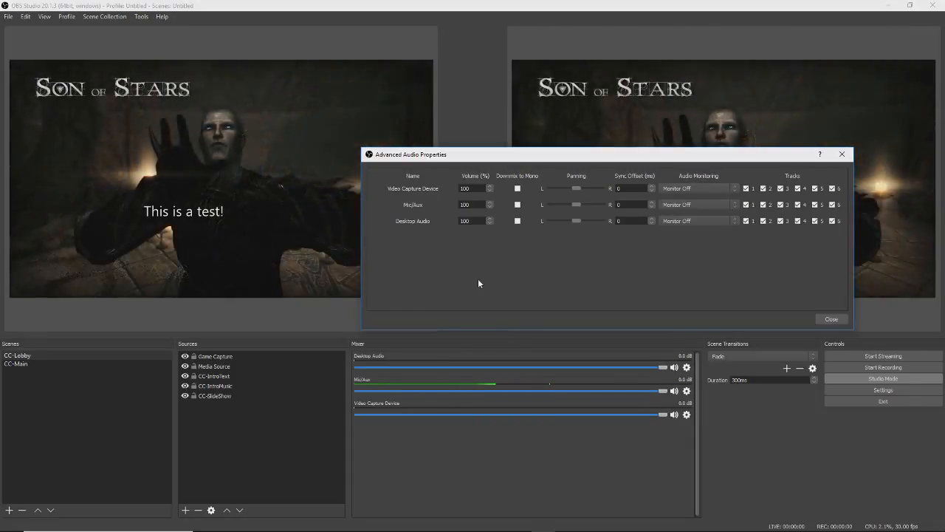
pyautogui.click(462, 221)
pyautogui.click(626, 222)
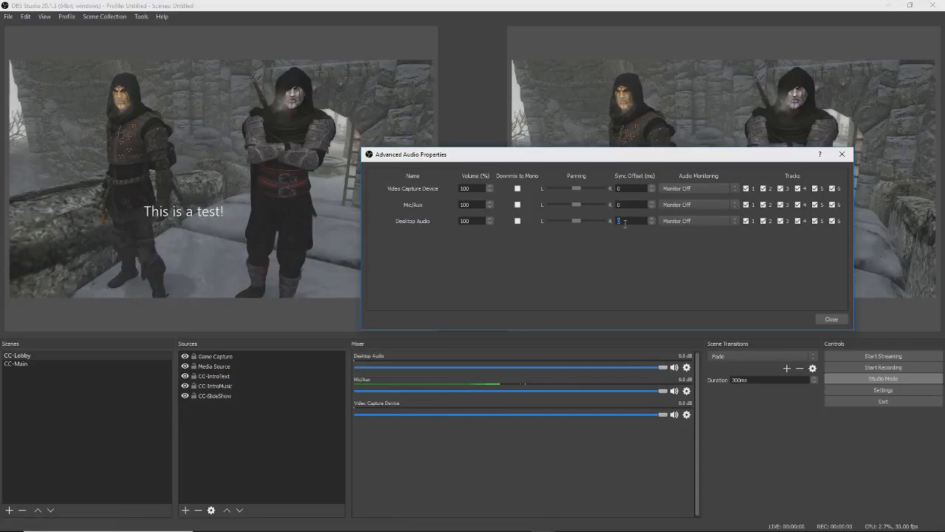
pyautogui.write('14600')
pyautogui.click(829, 320)
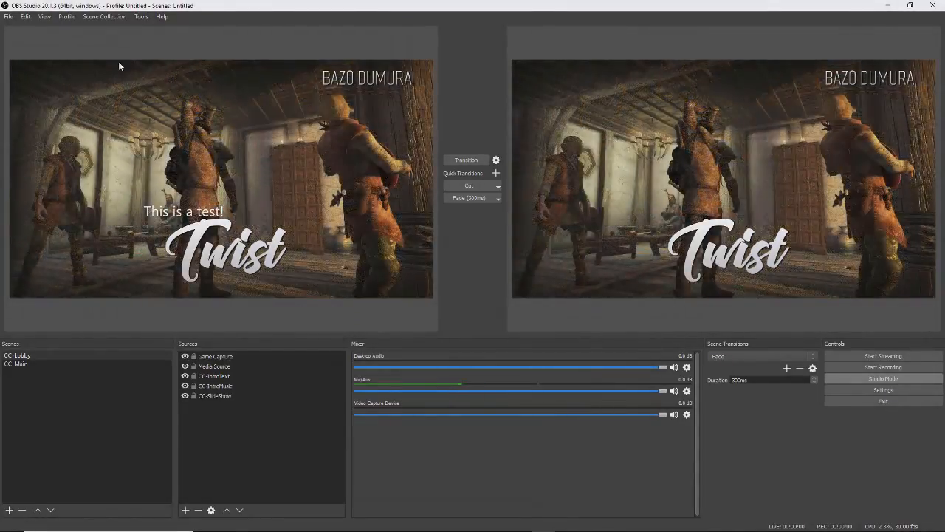
# Step: Set the Desktop Audio sync offset to 12000 ms and close the advanced audio properties
pyautogui.click(29, 17)
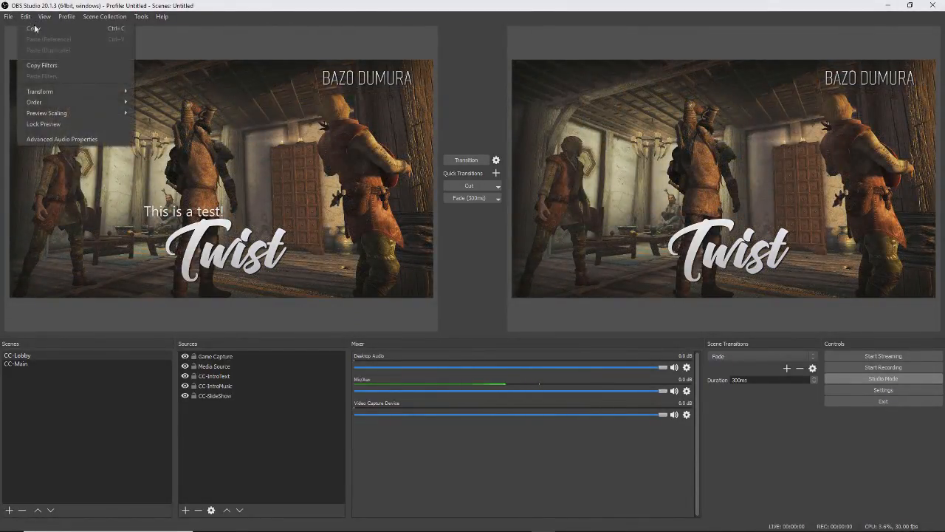
pyautogui.click(42, 140)
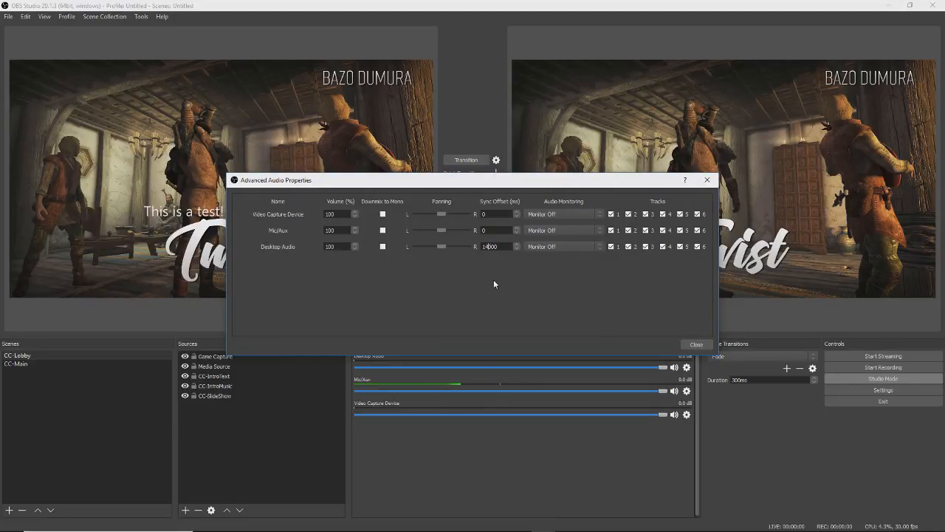
pyautogui.write('12000')
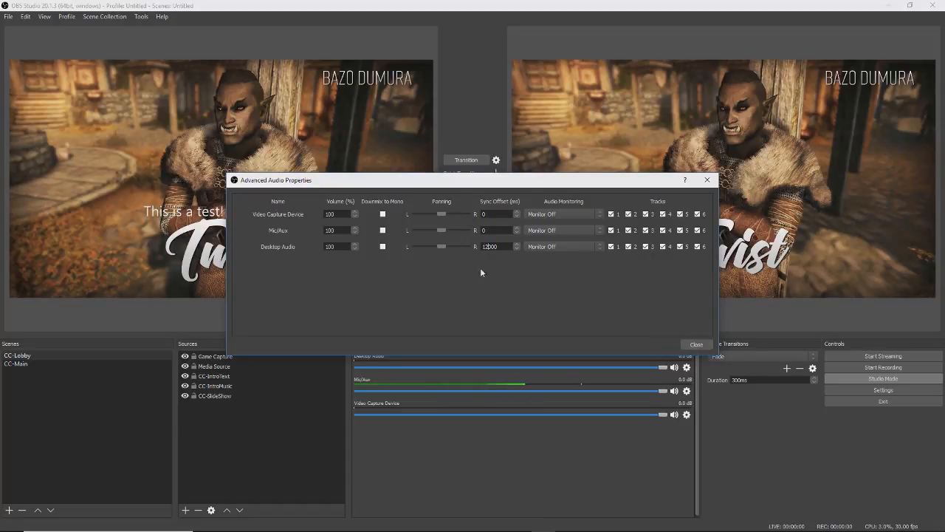
pyautogui.click(509, 246)
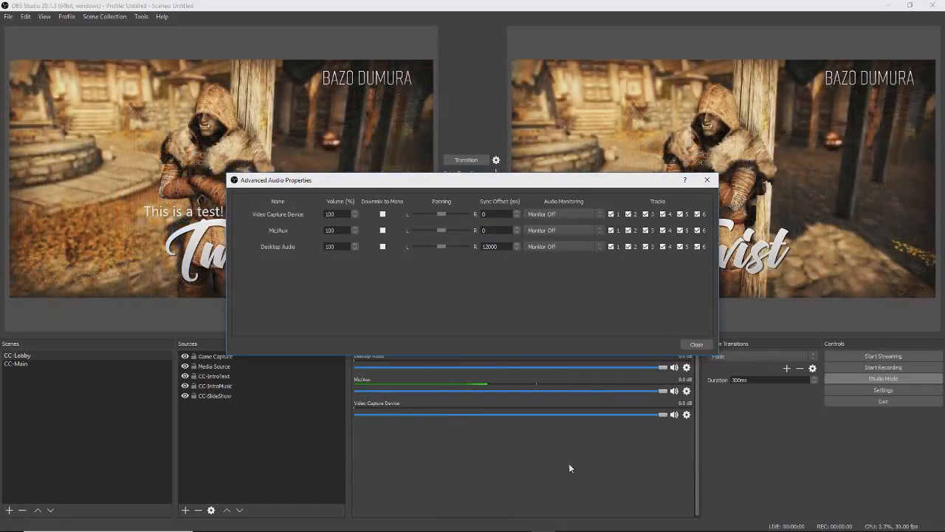
pyautogui.moveTo(502, 185); pyautogui.dragTo(376, 140)
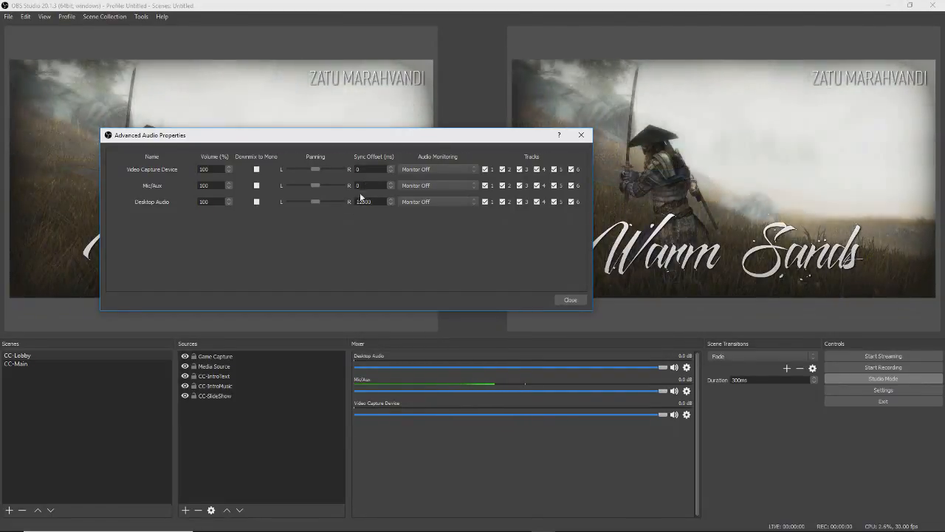
pyautogui.click(570, 299)
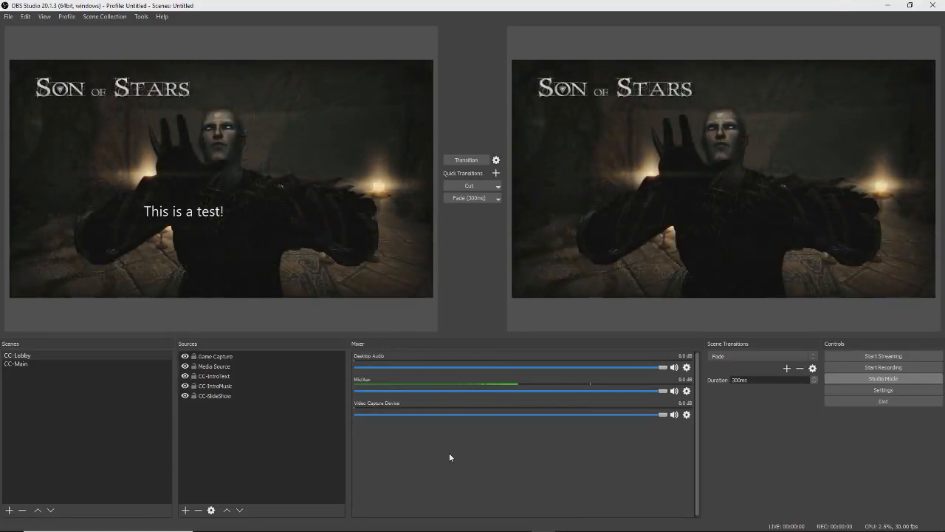
# Step: Close the OBS Studio windows and return to the desktop
pyautogui.click(933, 8)
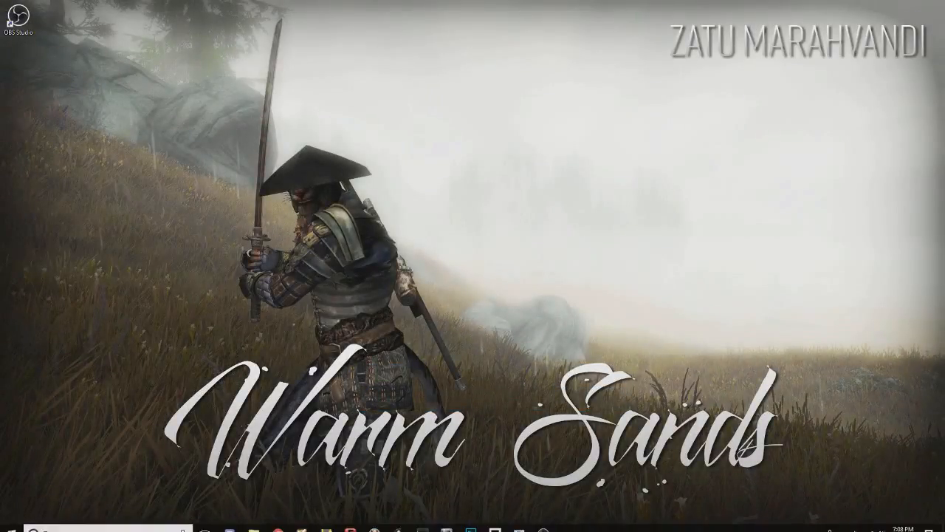
pyautogui.rightClick(544, 526)
pyautogui.click(538, 508)
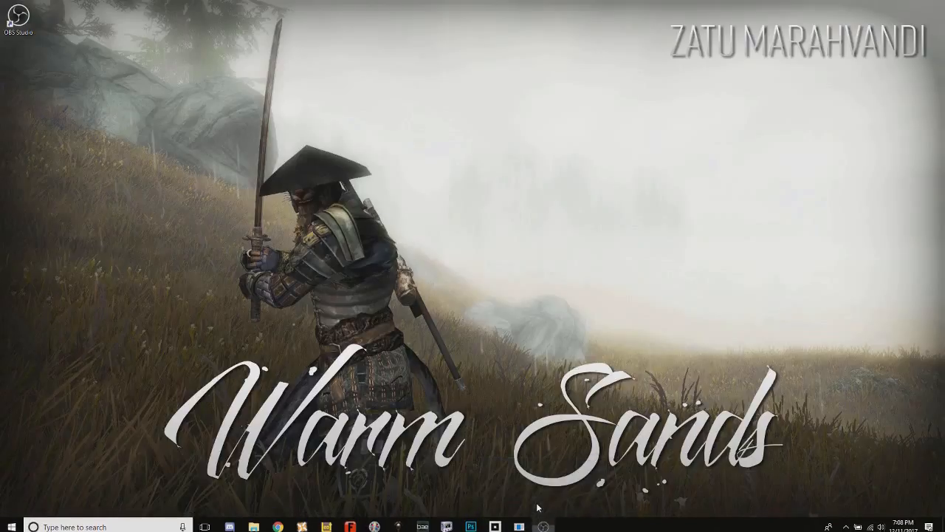